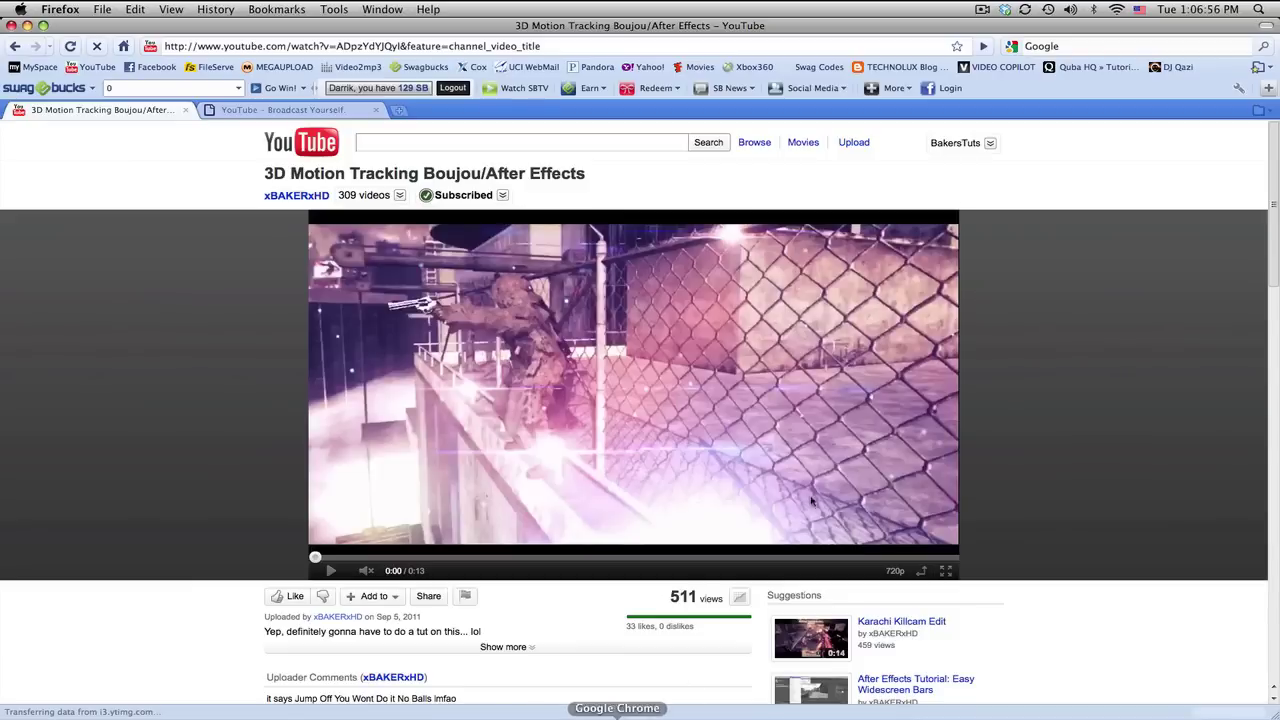
- Play the 3D Motion Tracking Boujou/After Effects example video to see the finished effect
{"action": "left_click", "coordinate": [338, 575]}
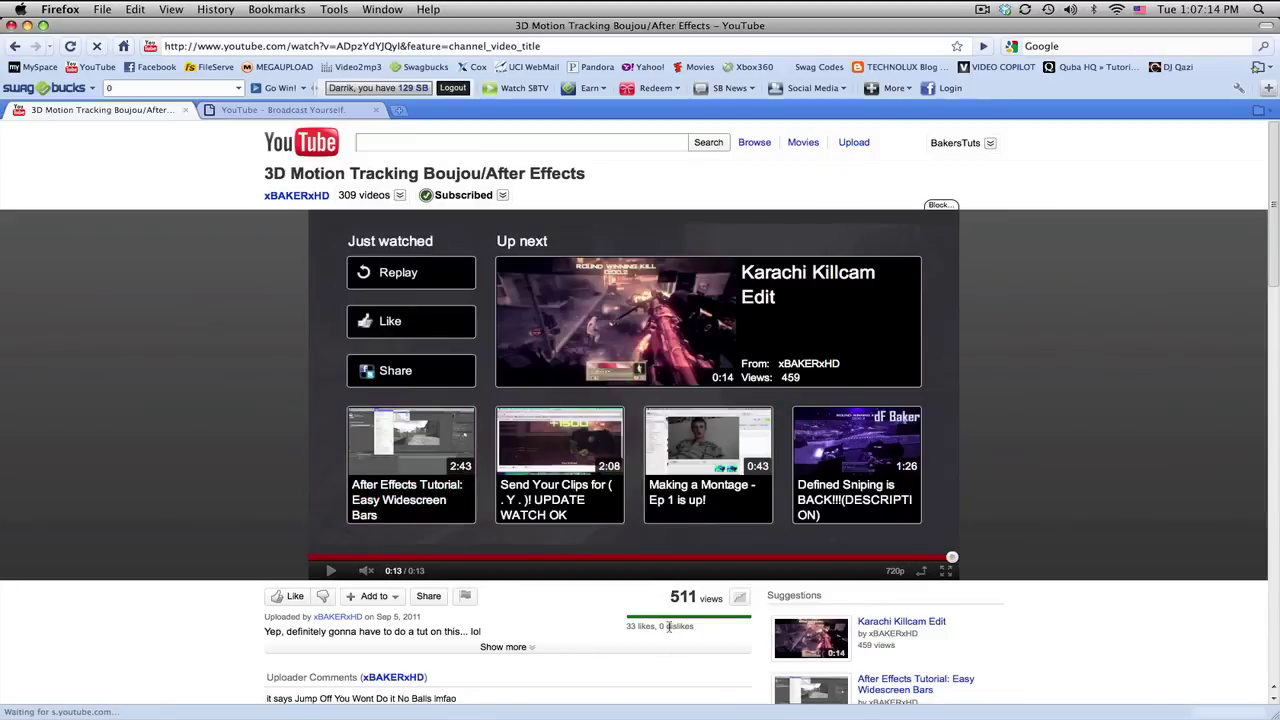
- Switch to After Effects, open the rotatingcin composition and scrub through its footage
{"action": "left_click", "coordinate": [681, 714]}
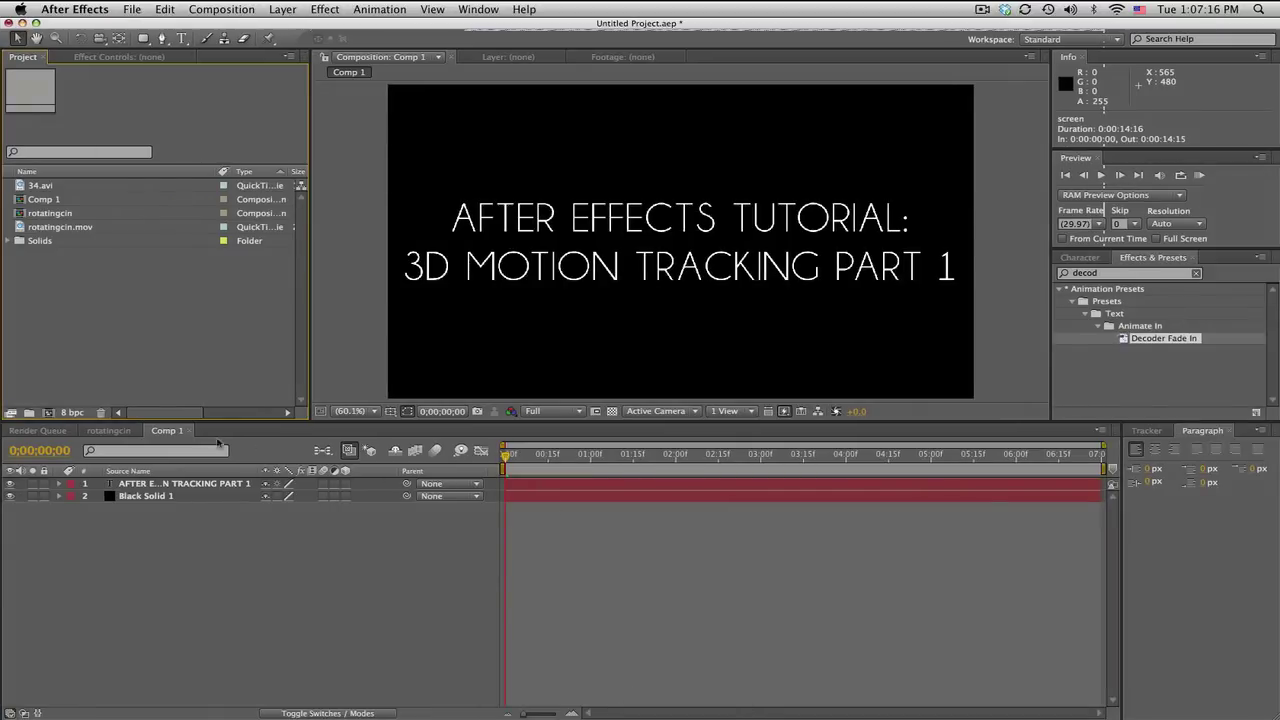
{"action": "left_click", "coordinate": [110, 431]}
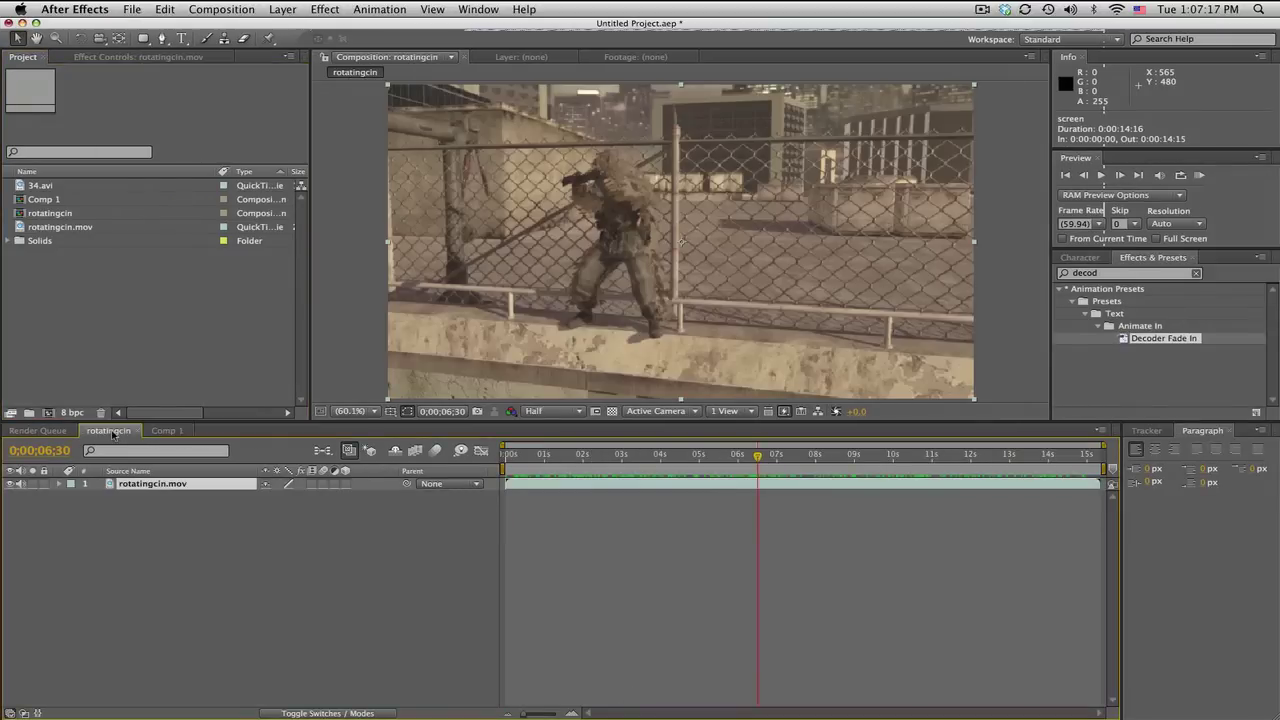
{"action": "left_click", "coordinate": [541, 457]}
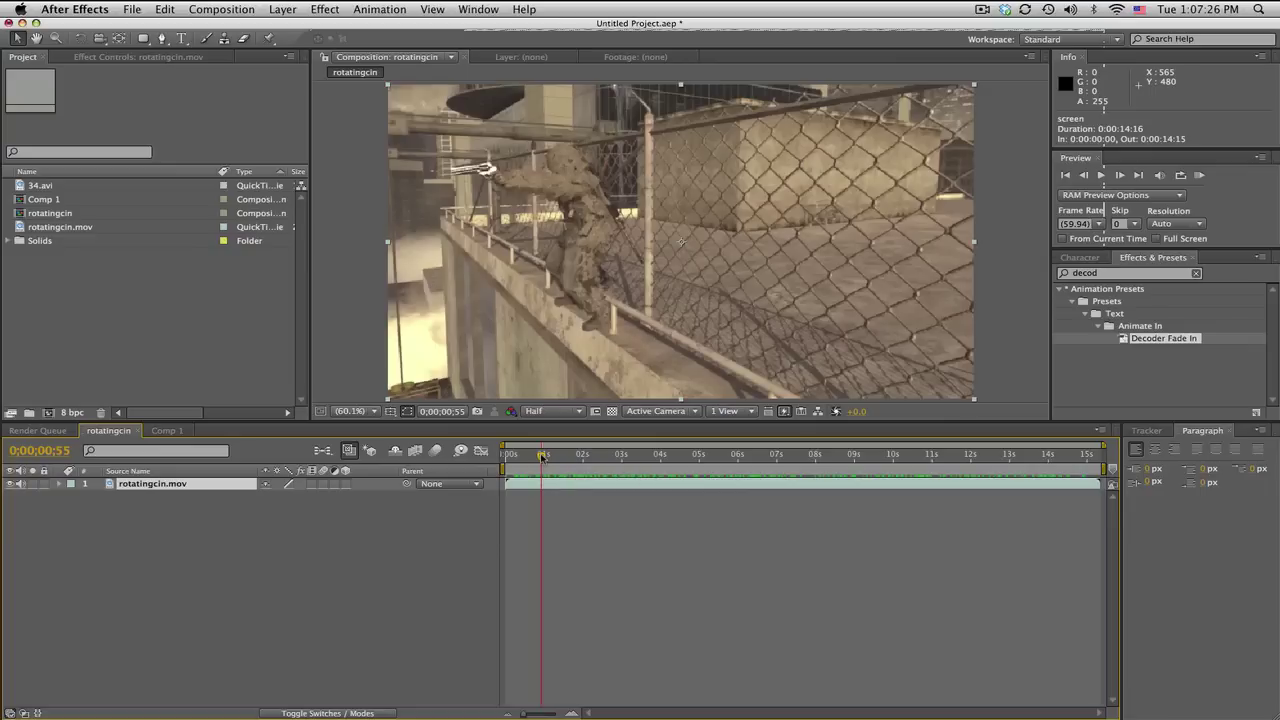
{"action": "left_click_drag", "start_coordinate": [541, 457], "coordinate": [864, 459]}
{"action": "left_click_drag", "start_coordinate": [740, 460], "coordinate": [597, 460]}
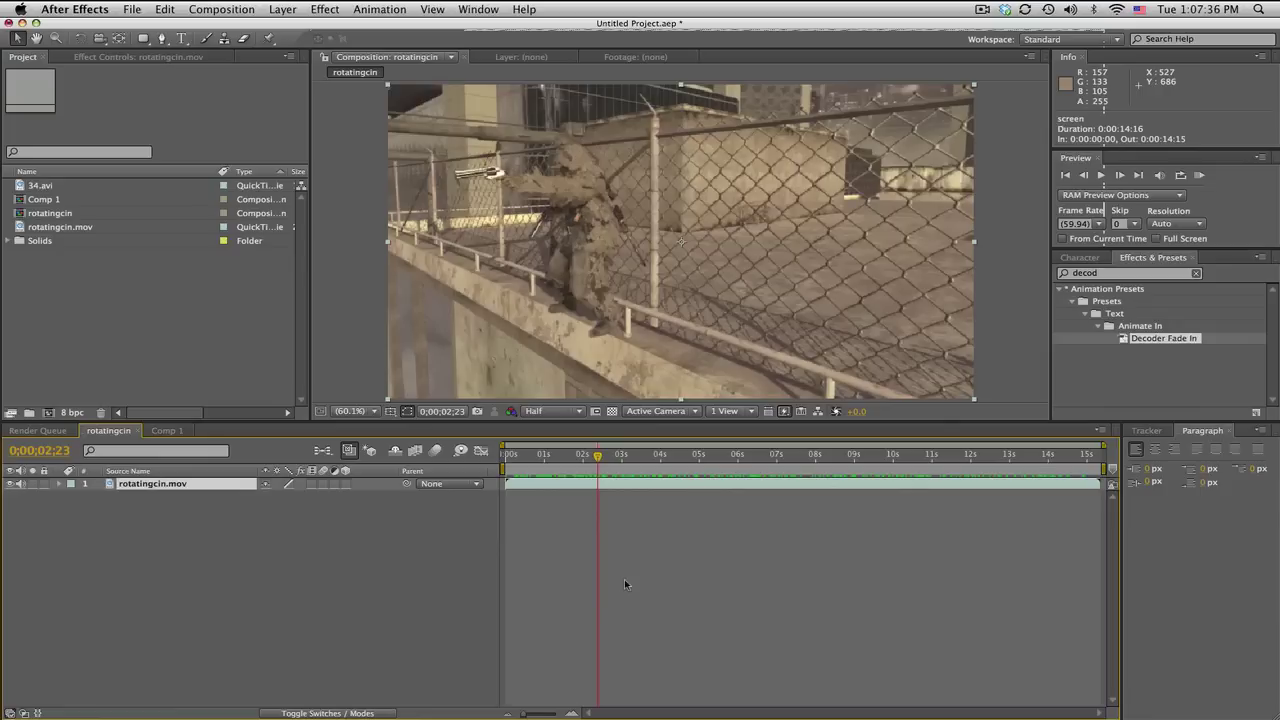
{"action": "left_click_drag", "start_coordinate": [670, 460], "coordinate": [773, 465]}
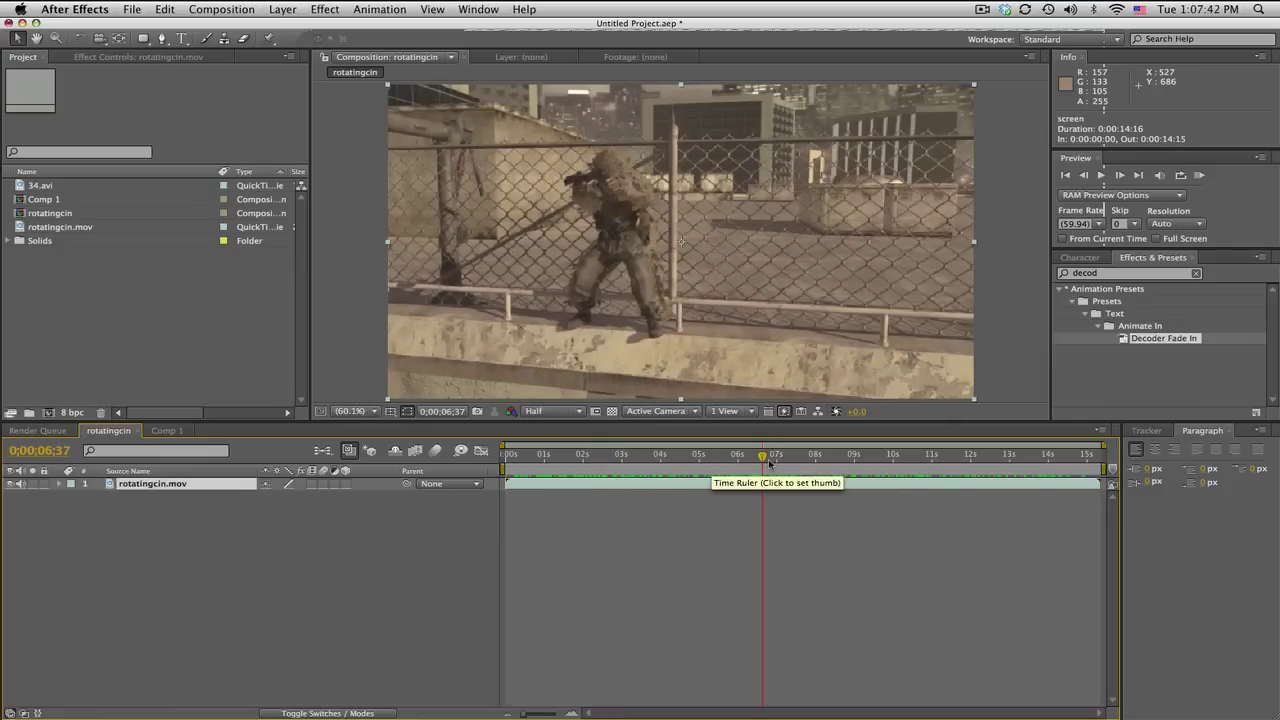
- Import the camera solve file rotatingcamerasolve.ma from the Desktop, sorting the files by newest modification date
{"action": "double_click", "coordinate": [130, 268]}
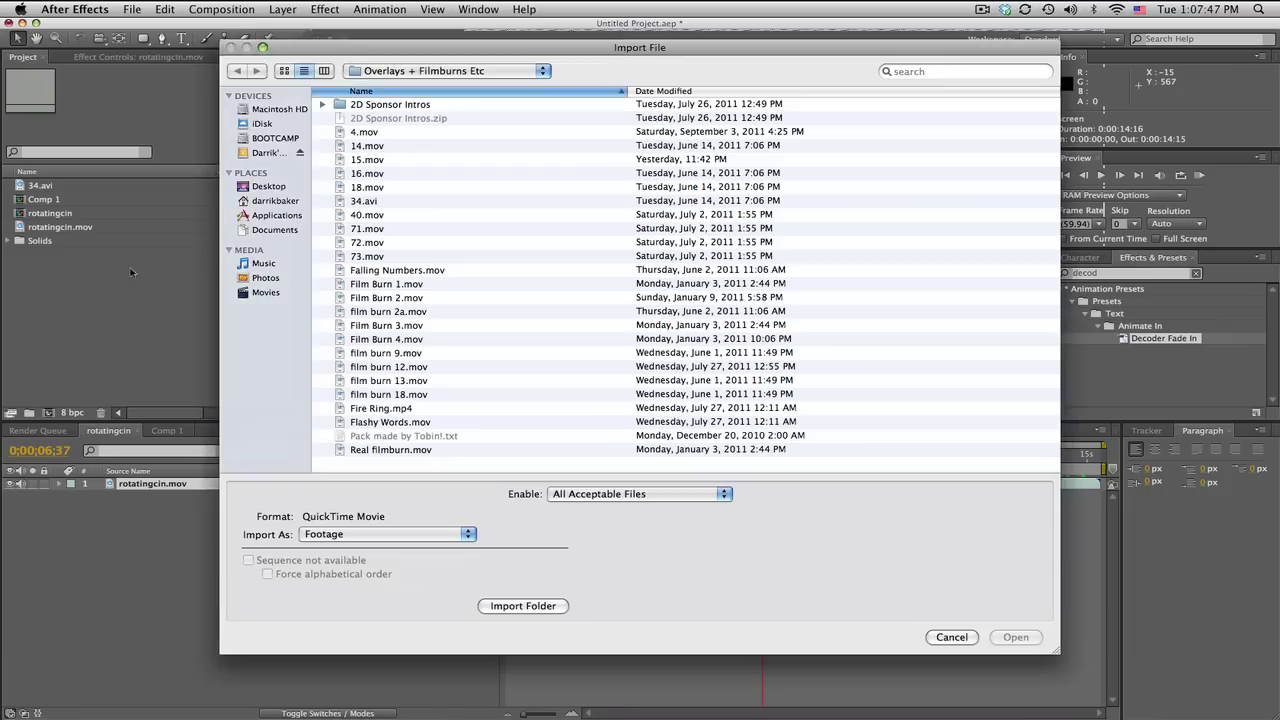
{"action": "left_click", "coordinate": [270, 187]}
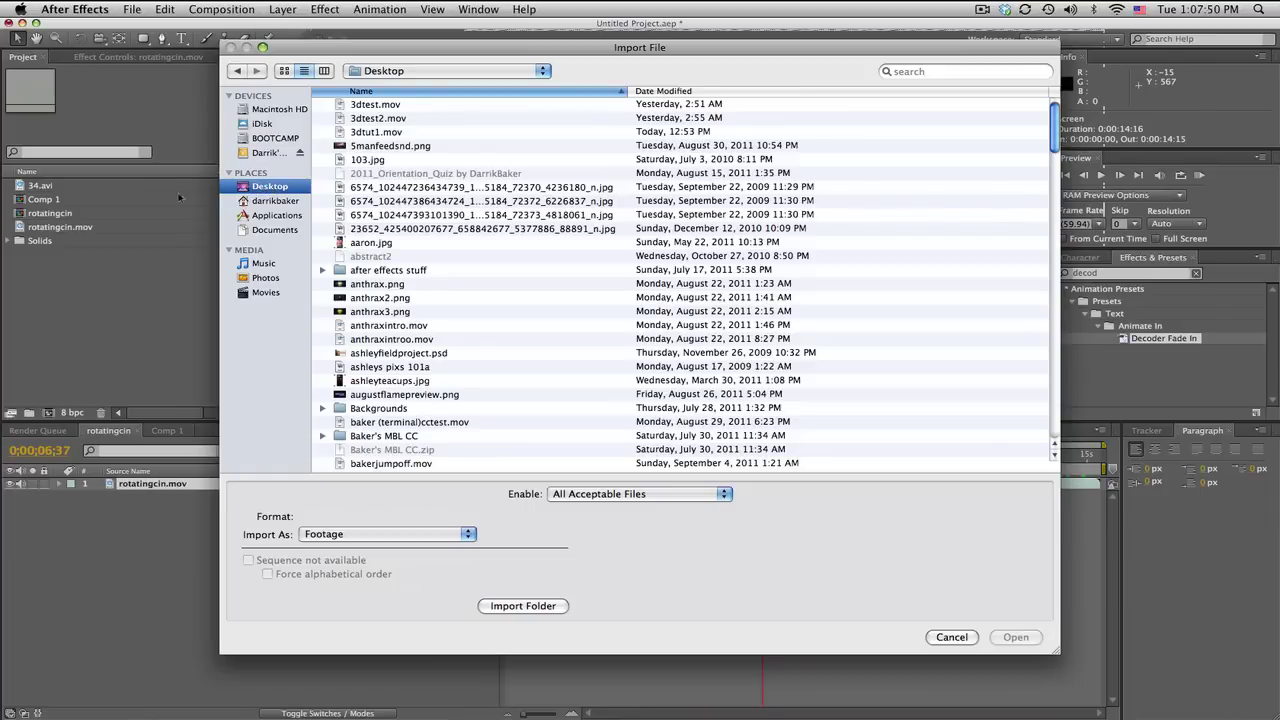
{"action": "left_click", "coordinate": [672, 92]}
{"action": "left_click", "coordinate": [674, 93]}
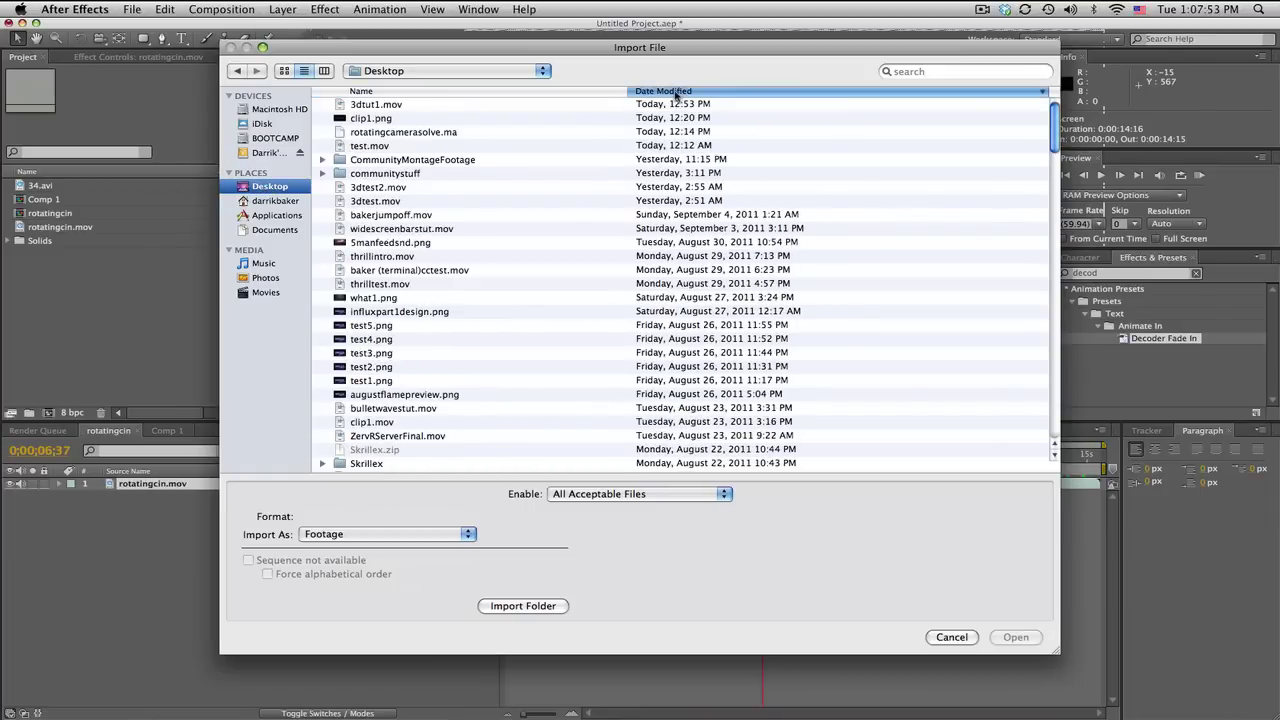
{"action": "left_click", "coordinate": [438, 133]}
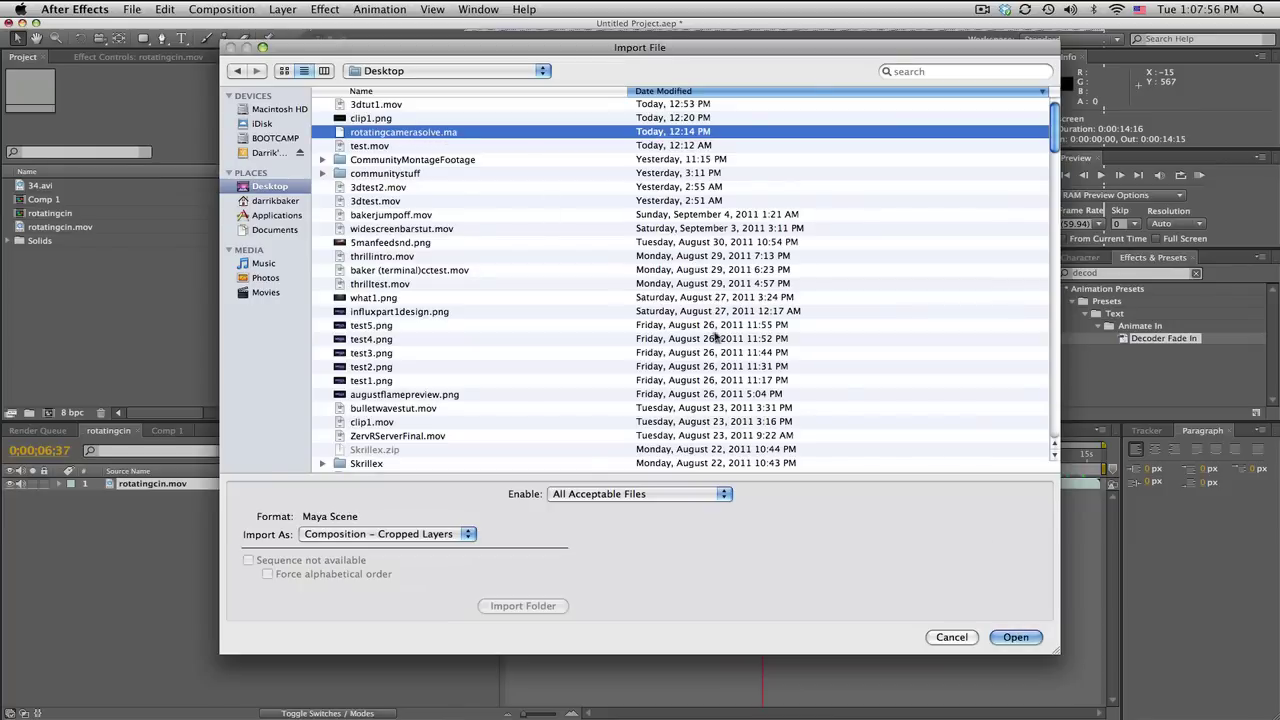
{"action": "left_click", "coordinate": [1015, 637]}
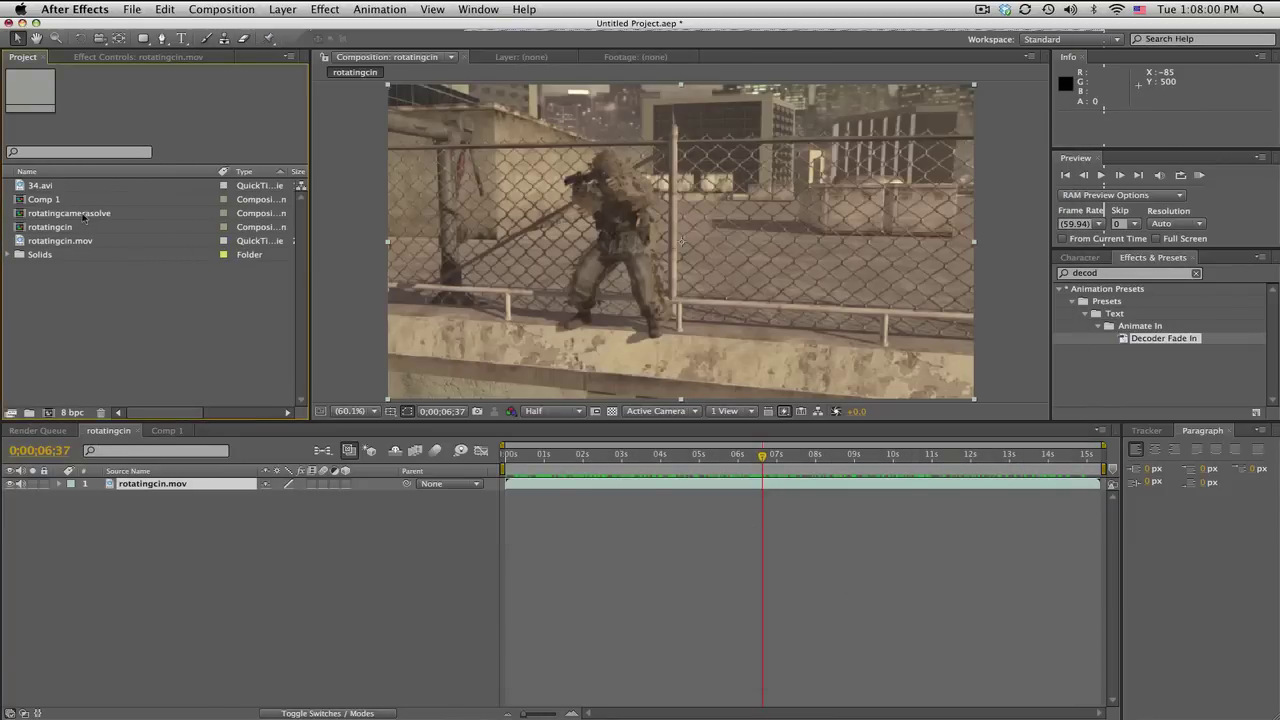
- Open the rotatingcamerasolve composition and scrub its timeline with the imported null selected to examine the solved motion
{"action": "double_click", "coordinate": [85, 214]}
{"action": "left_click_drag", "start_coordinate": [479, 458], "coordinate": [881, 457]}
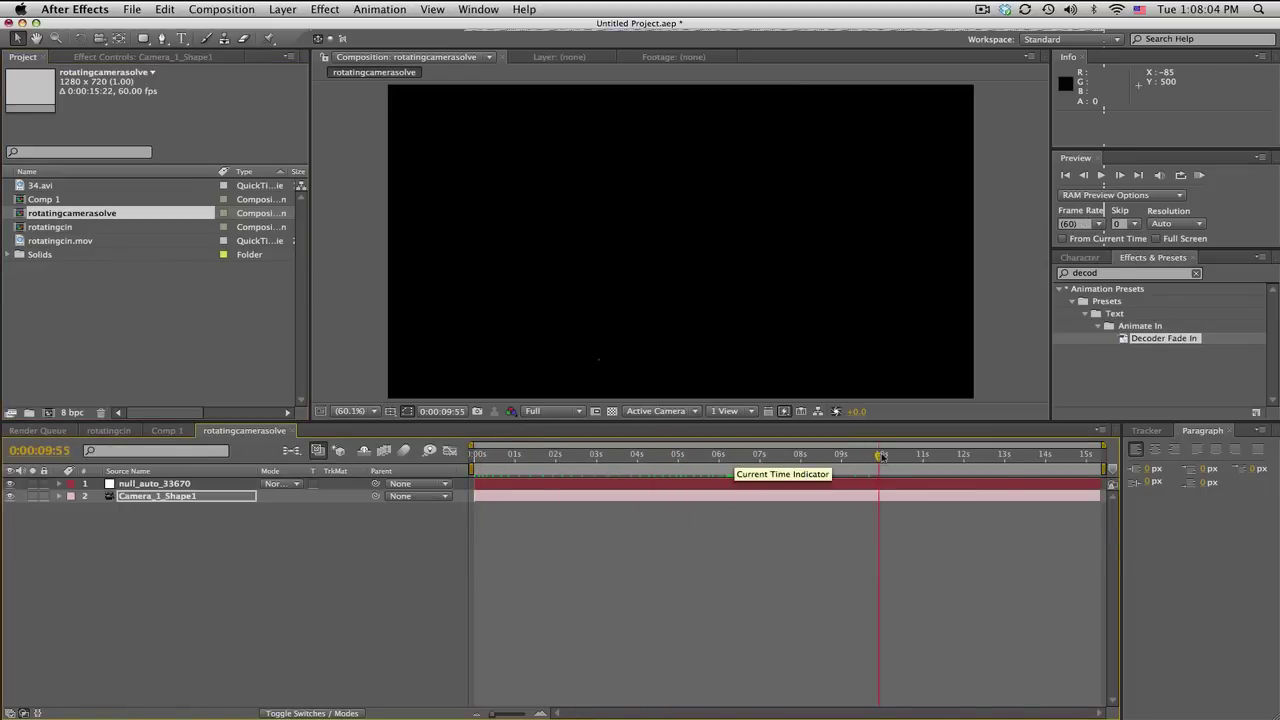
{"action": "left_click", "coordinate": [210, 484]}
{"action": "mouse_move", "coordinate": [530, 454]}
{"action": "left_mouse_down"}
{"action": "mouse_move", "coordinate": [476, 457]}
{"action": "mouse_move", "coordinate": [553, 457]}
{"action": "left_mouse_up"}
- Add rotatingcin.mov as the top layer of the rotatingcamerasolve composition and scrub through the footage
{"action": "left_click", "coordinate": [94, 277]}
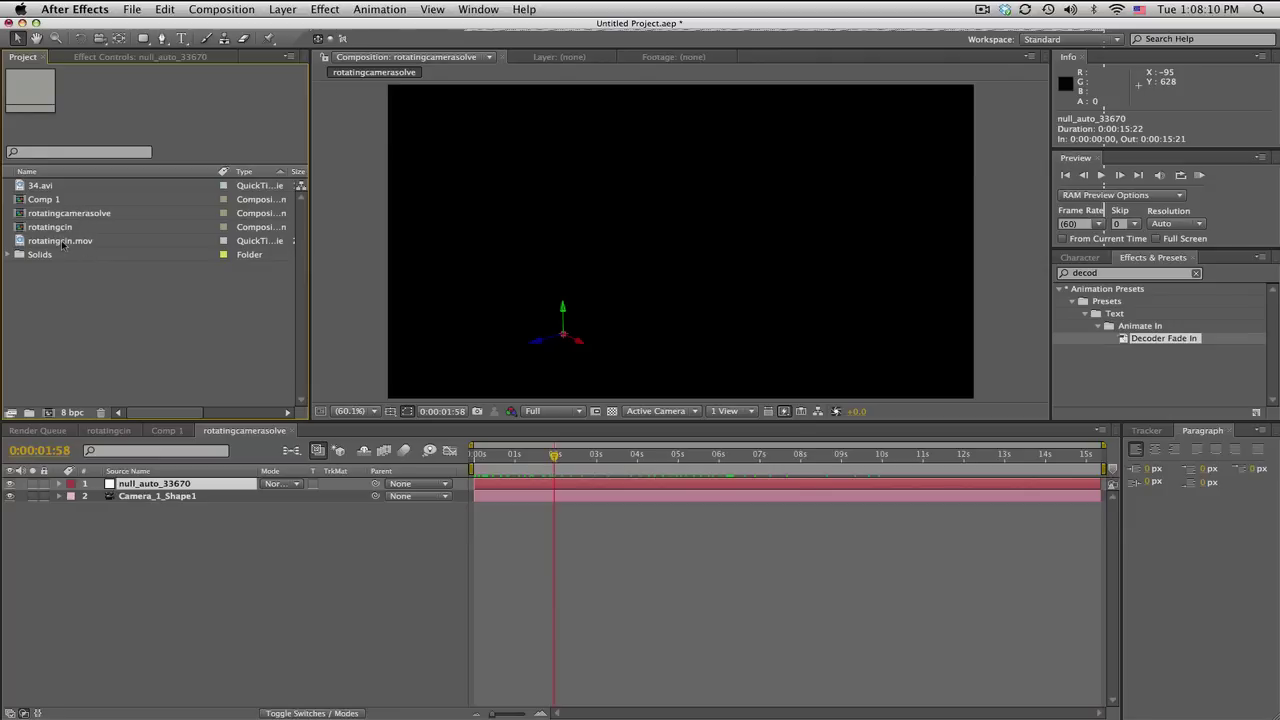
{"action": "left_click_drag", "start_coordinate": [64, 244], "coordinate": [202, 484]}
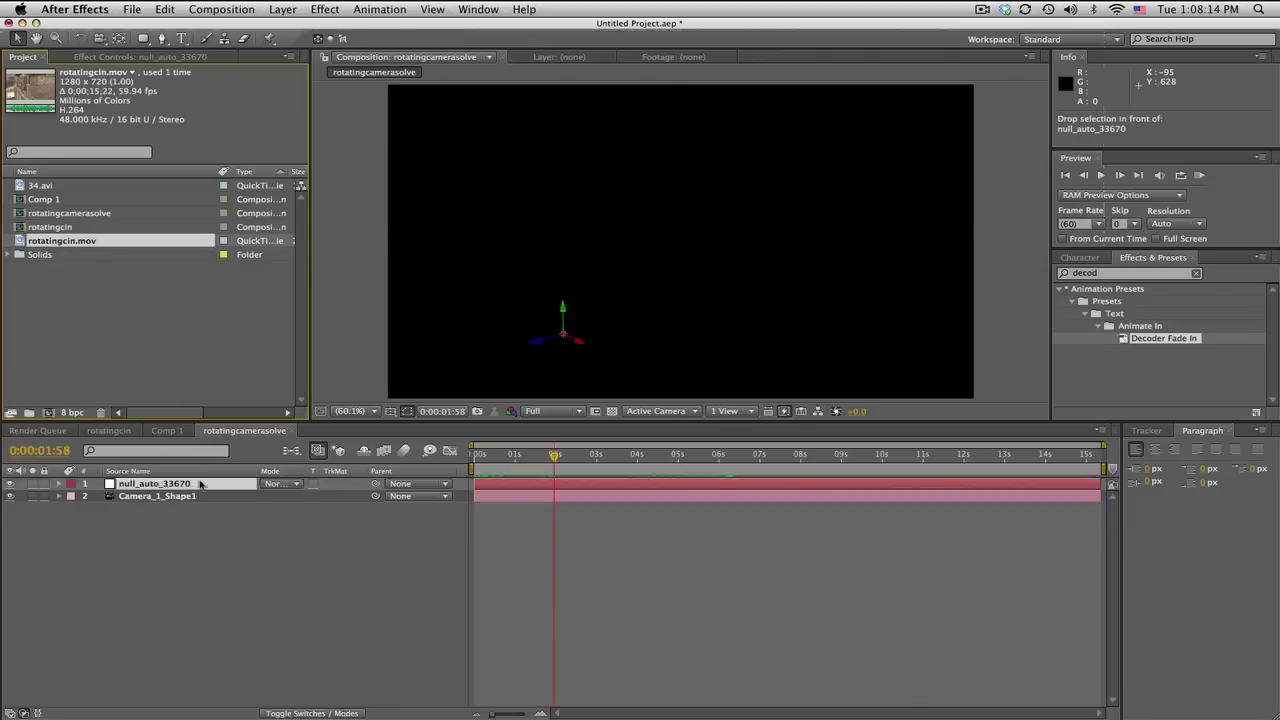
{"action": "left_click_drag", "start_coordinate": [521, 458], "coordinate": [1029, 458]}
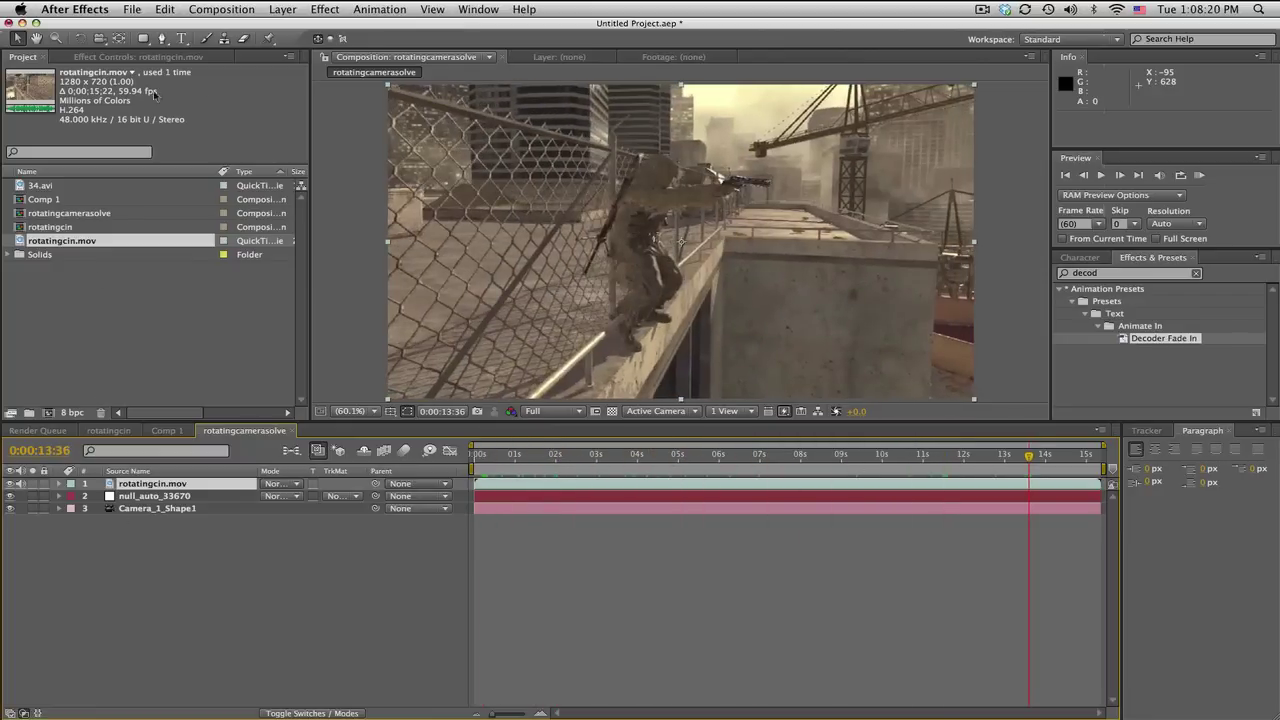
- Check how the imported null follows the footage by selecting it and scrubbing back to about 4 seconds
{"action": "left_click", "coordinate": [172, 510]}
{"action": "left_click", "coordinate": [172, 497]}
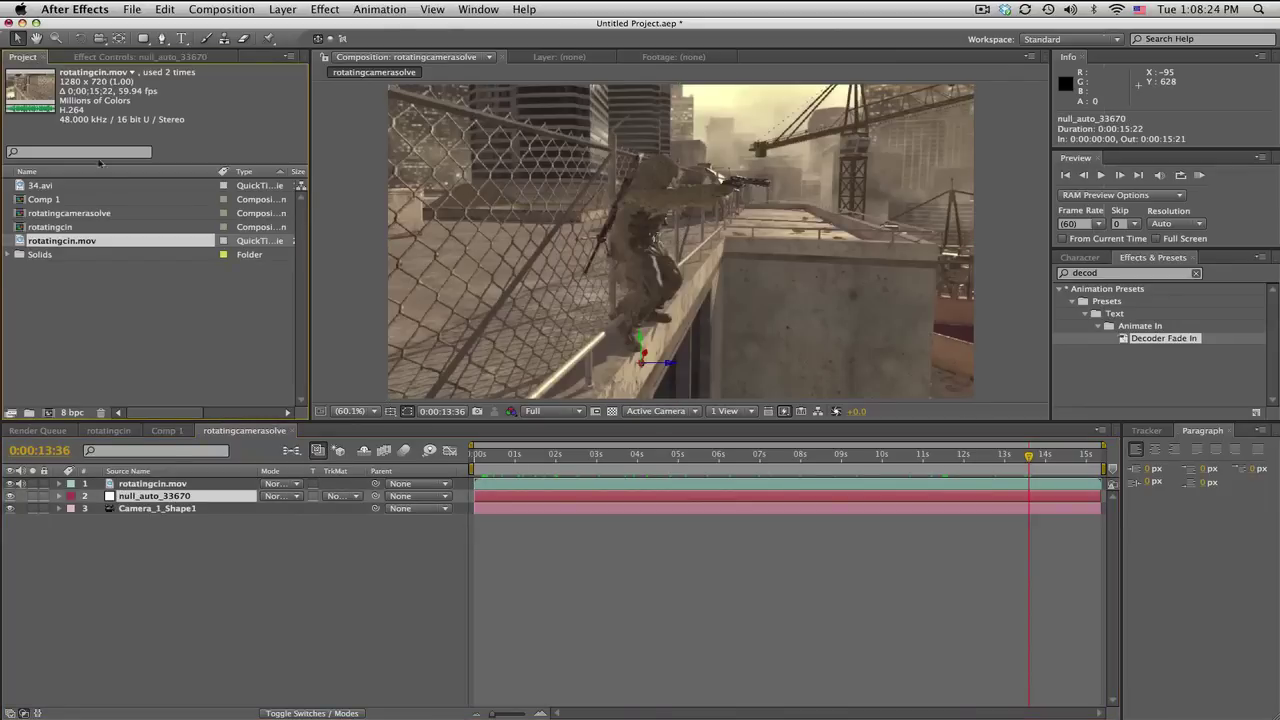
{"action": "left_click", "coordinate": [98, 215]}
{"action": "left_click_drag", "start_coordinate": [1030, 455], "coordinate": [648, 455]}
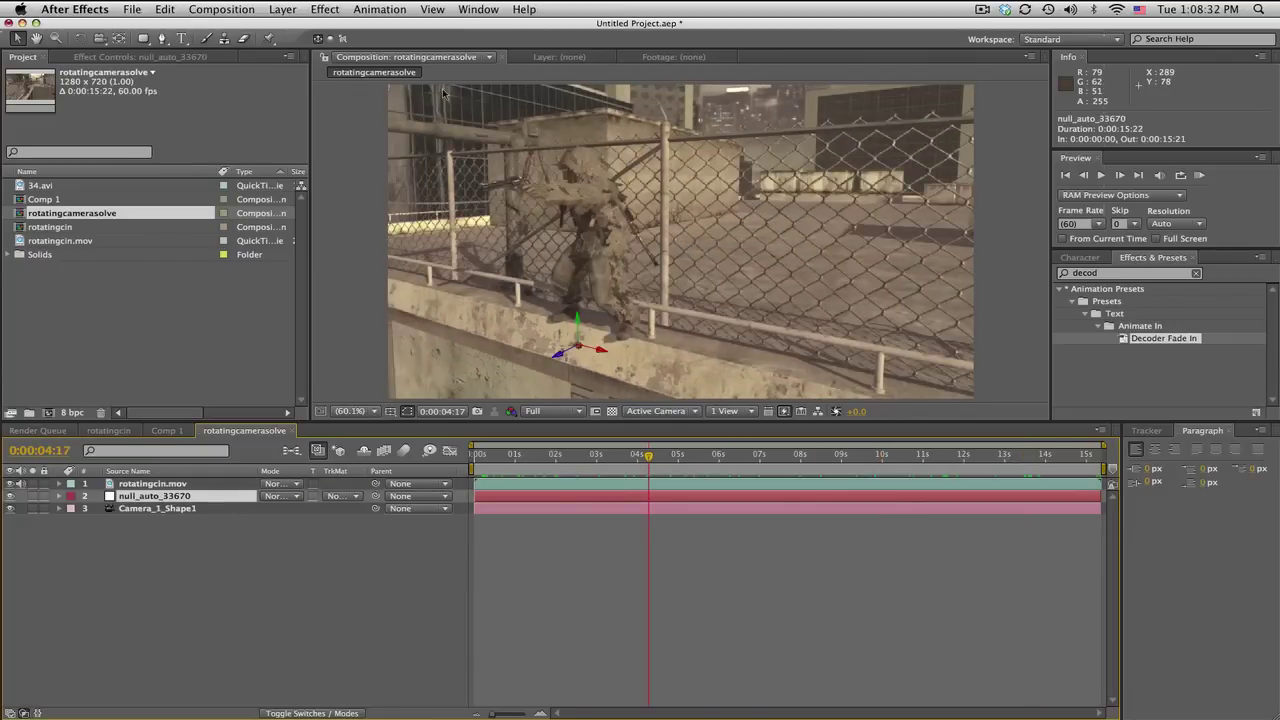
- Create a new 1280 x 720 composition named Comp 2 with a frame rate of 59.94 fps
{"action": "left_click", "coordinate": [238, 9]}
{"action": "left_click", "coordinate": [238, 28]}
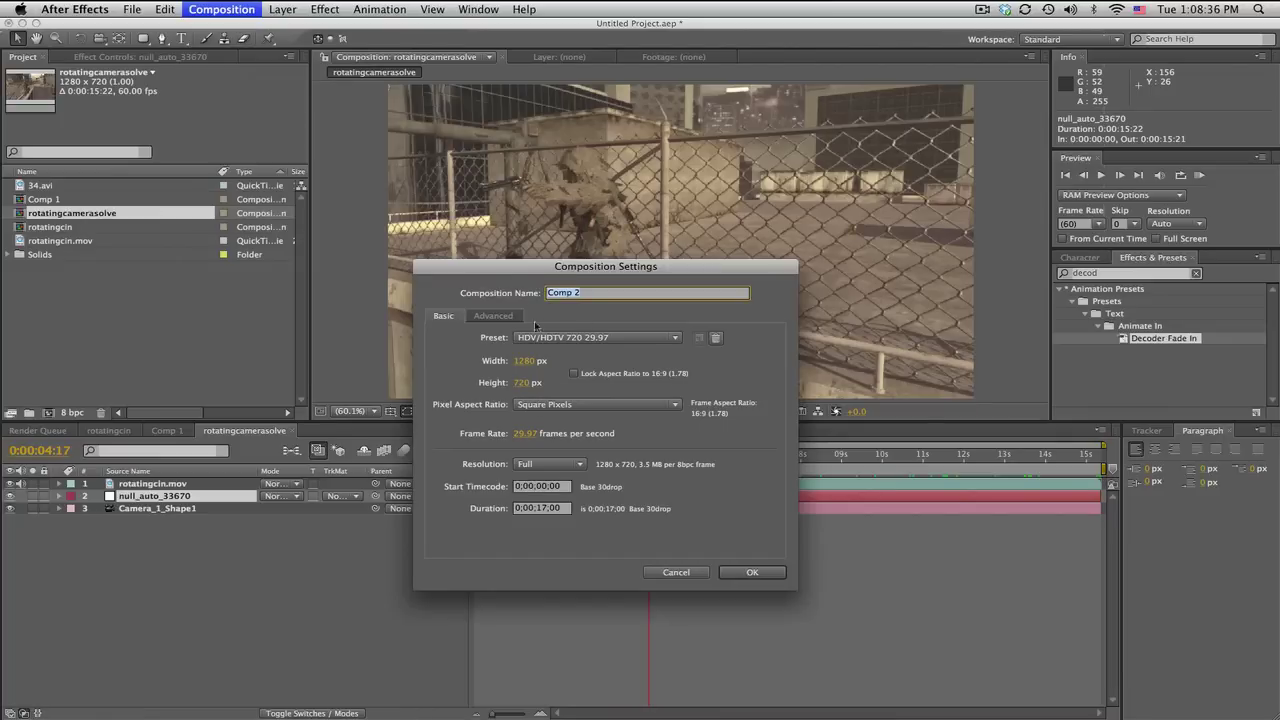
{"action": "left_click", "coordinate": [526, 436]}
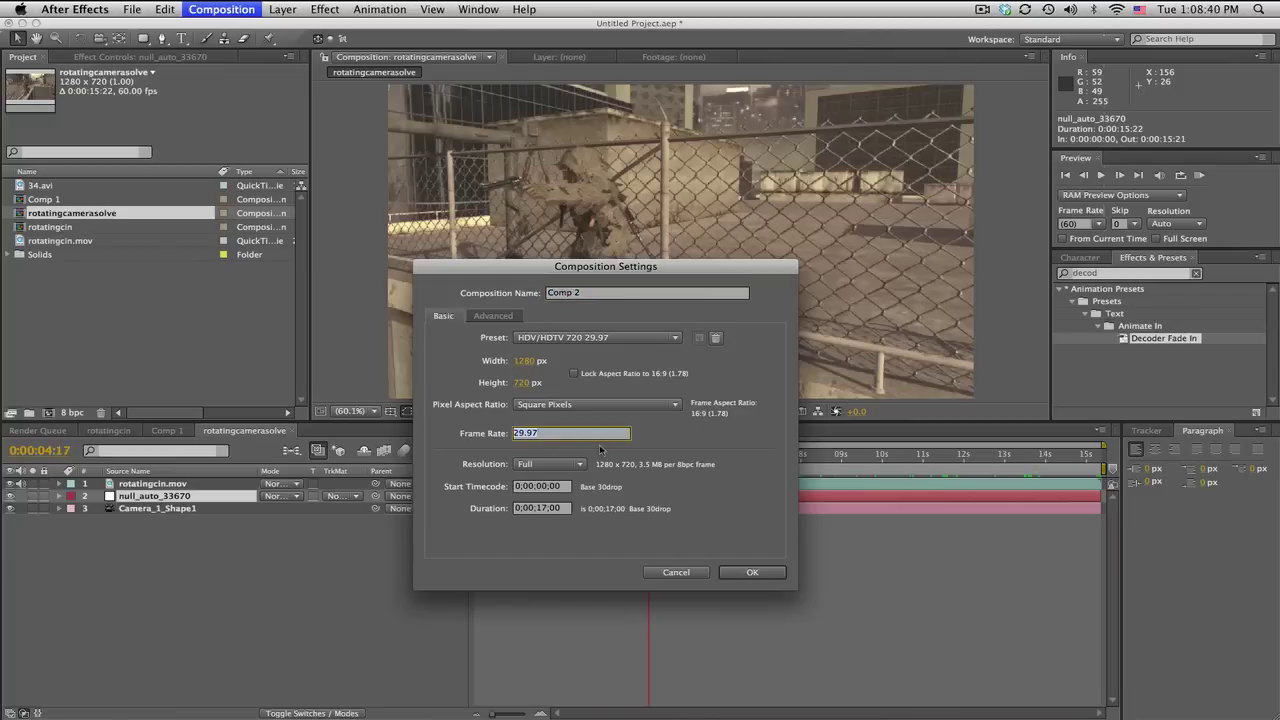
{"action": "type", "text": "59.94"}
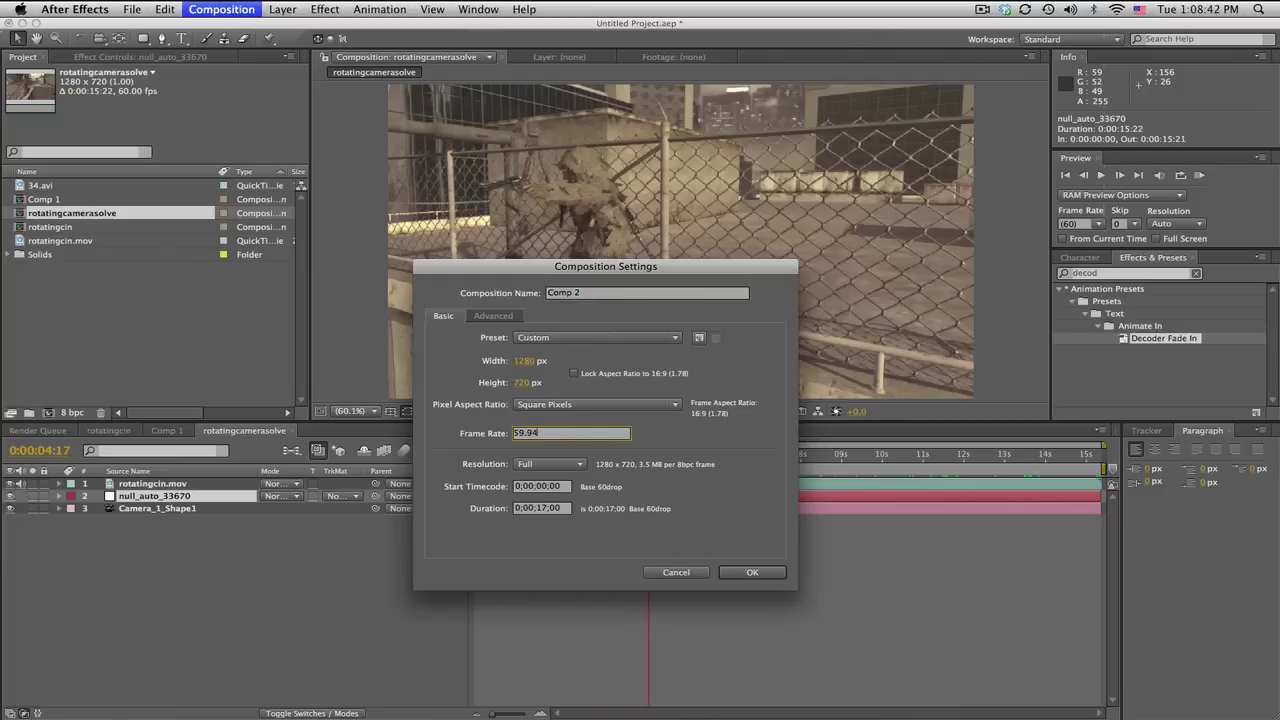
{"action": "left_click", "coordinate": [740, 571]}
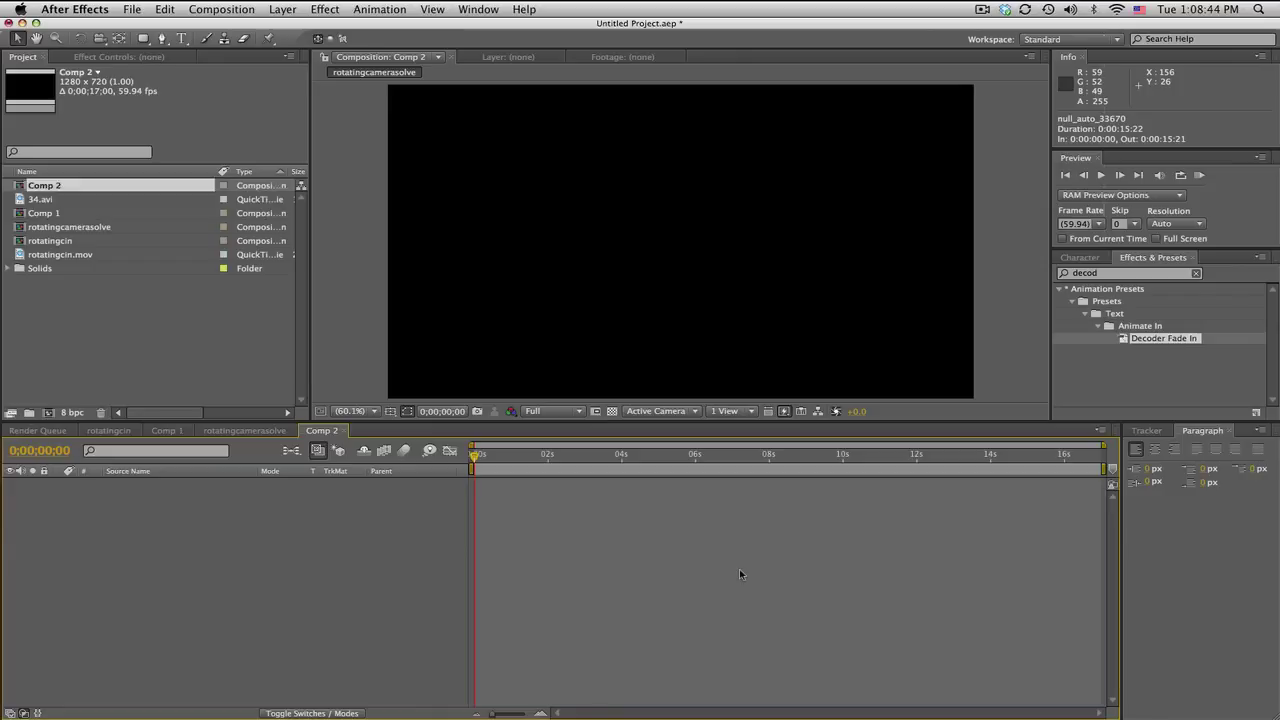
- Add a red solid layer at the full 1280 x 720 composition size
{"action": "left_click", "coordinate": [282, 9]}
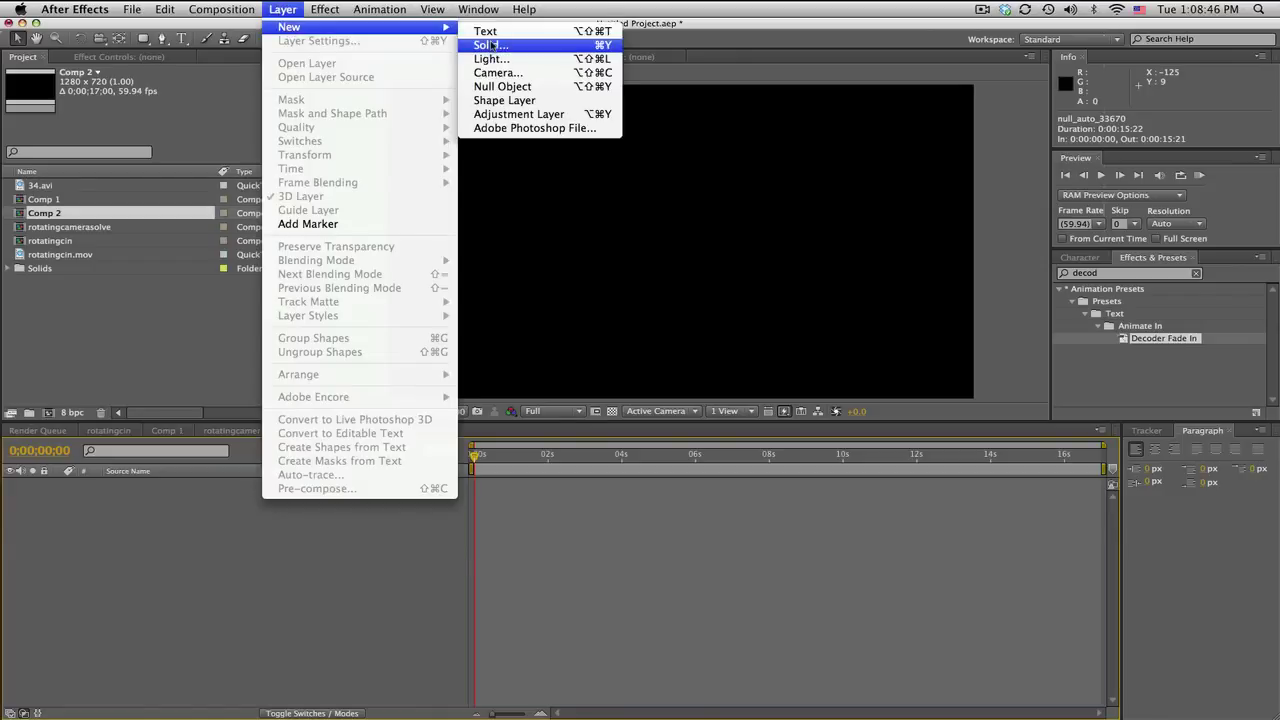
{"action": "left_click", "coordinate": [490, 42]}
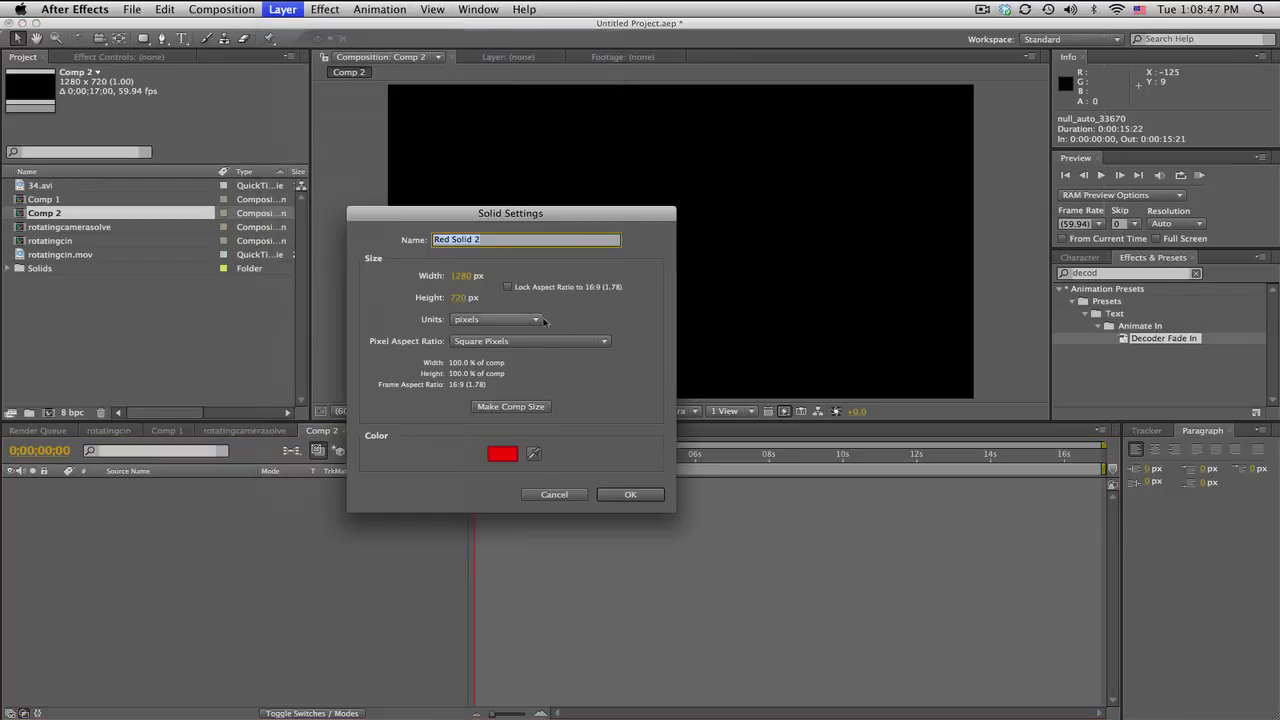
{"action": "left_click", "coordinate": [615, 494]}
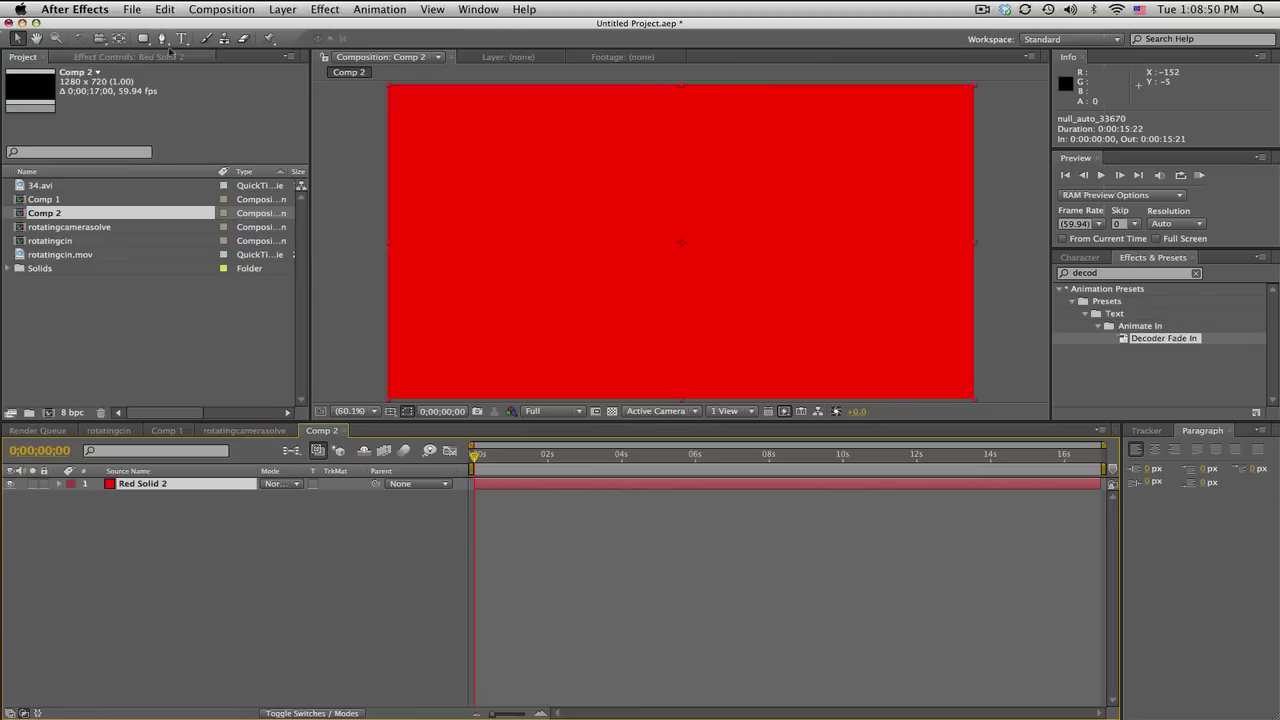
- Apply a full-size rounded rectangle mask to the red solid and duplicate that mask
{"action": "left_click", "coordinate": [144, 39]}
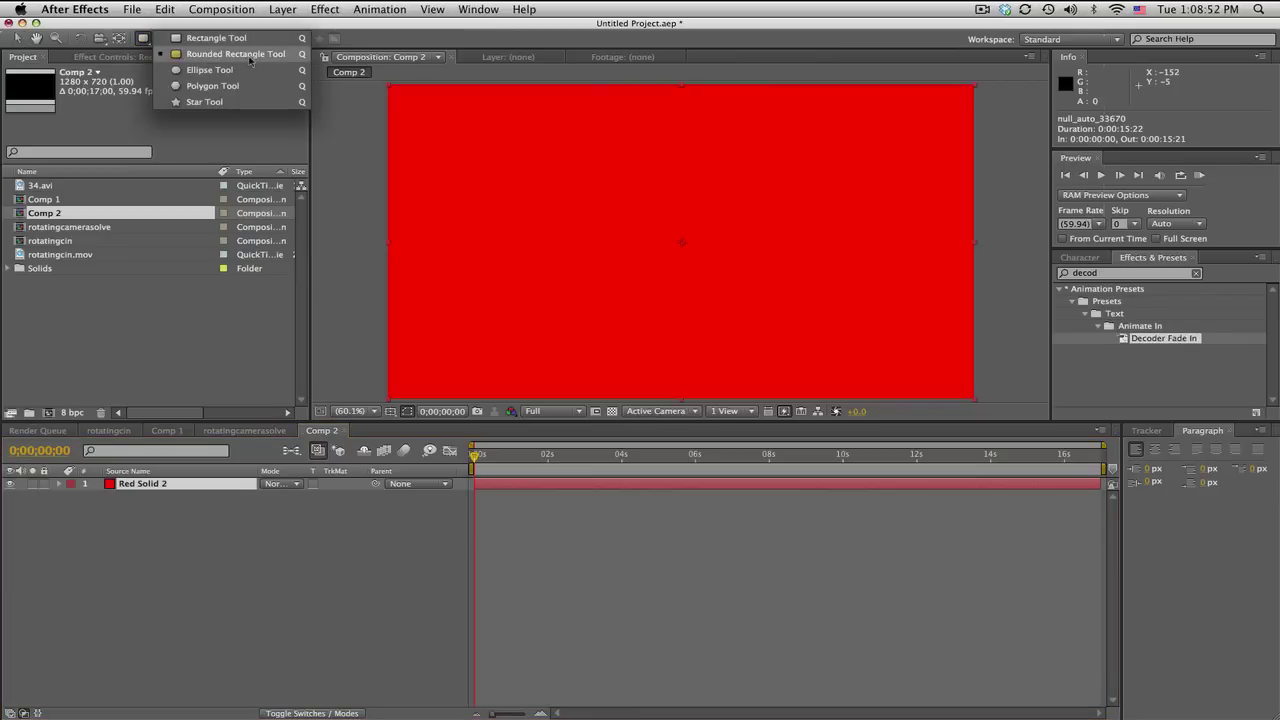
{"action": "left_click", "coordinate": [177, 54]}
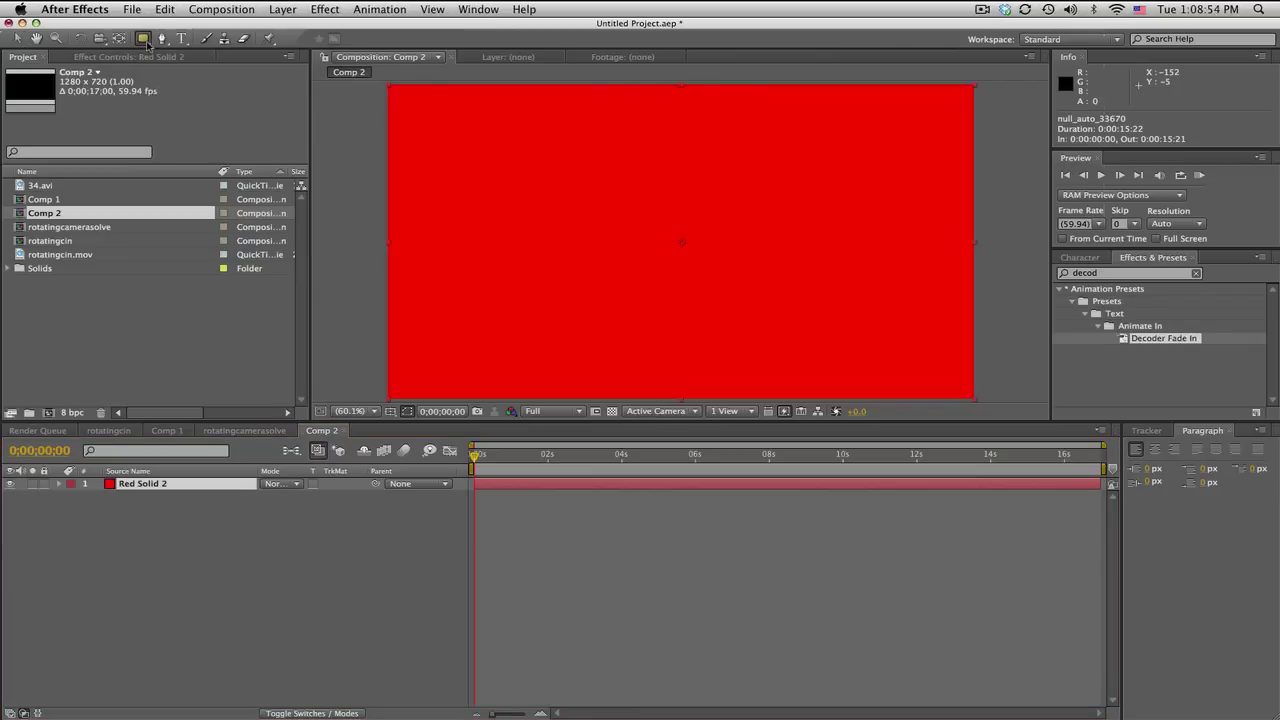
{"action": "double_click", "coordinate": [144, 38]}
{"action": "left_click", "coordinate": [189, 542]}
{"action": "left_click", "coordinate": [118, 510]}
{"action": "key", "text": "super+d"}
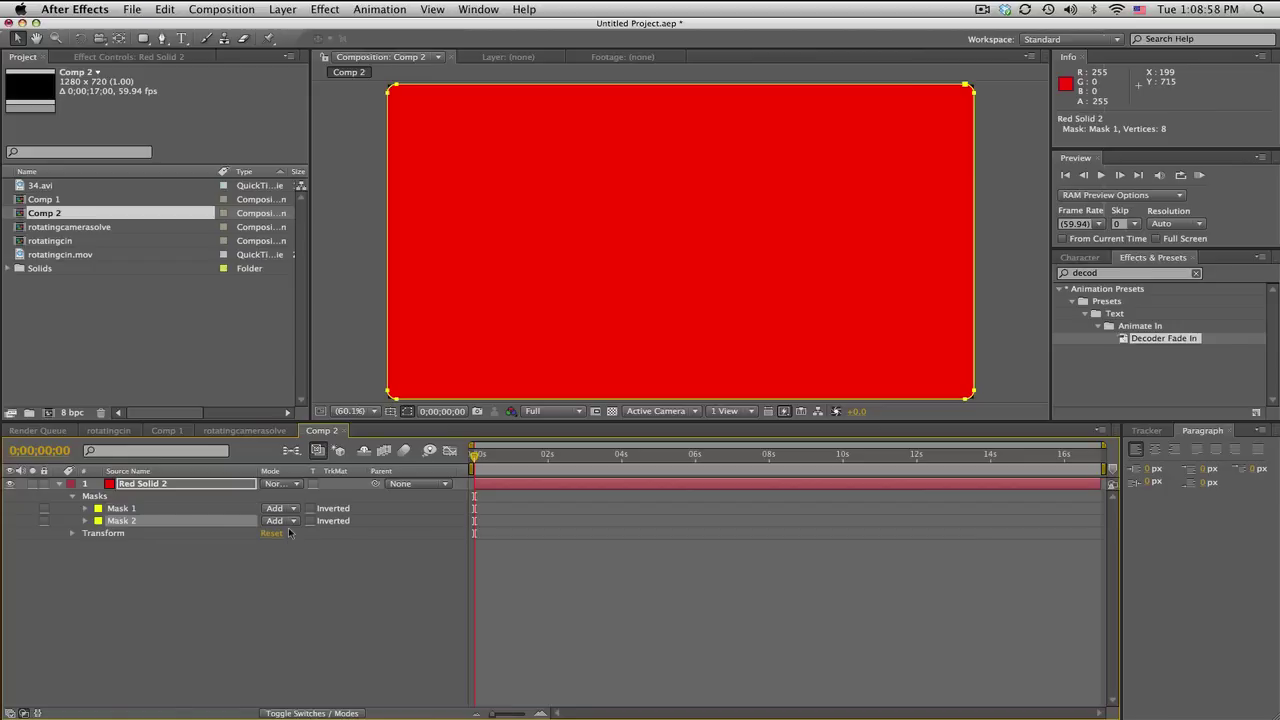
- Set Mask 2 to Subtract with a feather of 463 pixels and an expansion of -80 pixels
{"action": "left_click", "coordinate": [292, 521]}
{"action": "left_click", "coordinate": [288, 530]}
{"action": "left_click", "coordinate": [85, 521]}
{"action": "left_click_drag", "start_coordinate": [271, 571], "coordinate": [484, 546]}
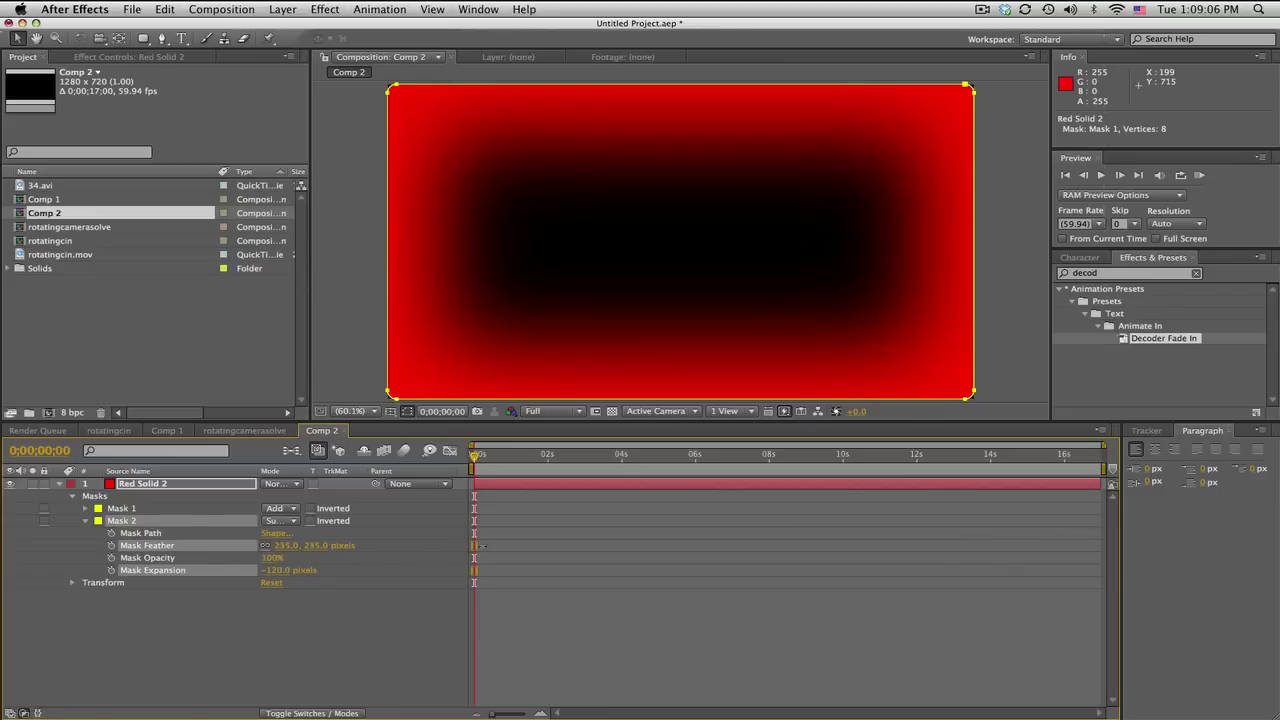
{"action": "left_click_drag", "start_coordinate": [658, 549], "coordinate": [668, 549]}
{"action": "left_click_drag", "start_coordinate": [270, 570], "coordinate": [307, 570]}
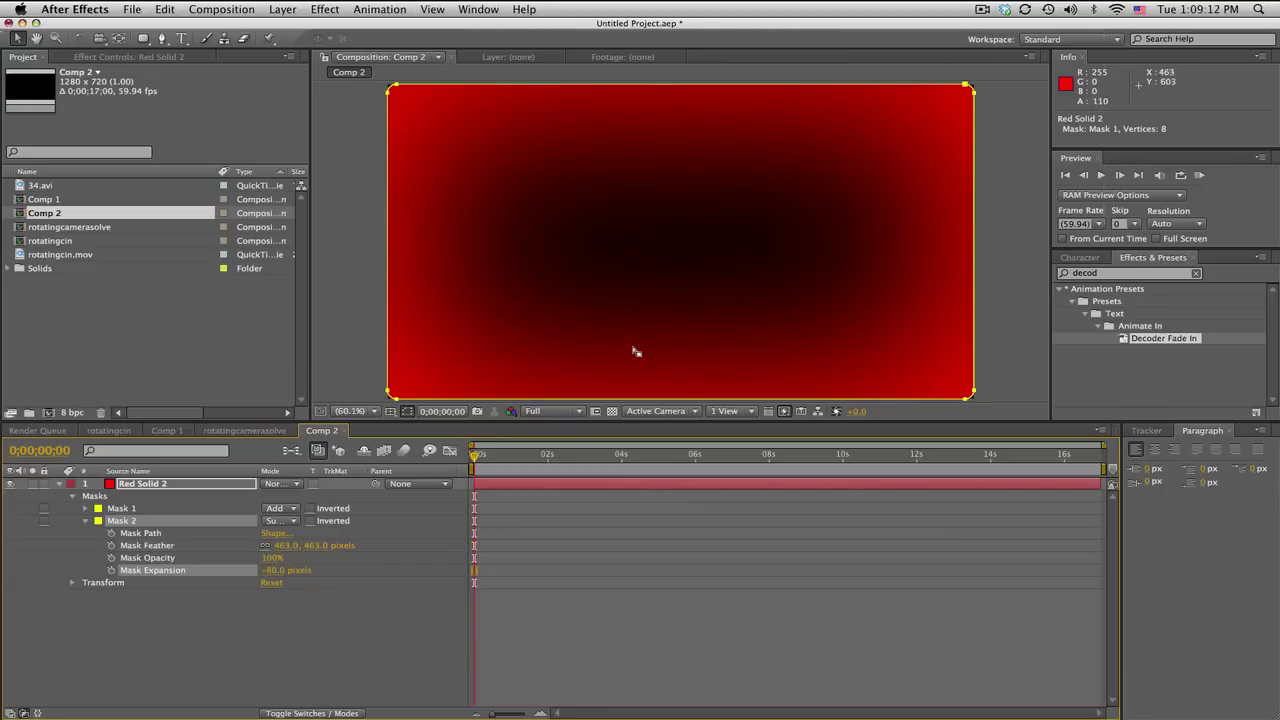
- Set the red solid layer's opacity to 90%
{"action": "left_click", "coordinate": [280, 489]}
{"action": "key", "text": "t"}
{"action": "left_click_drag", "start_coordinate": [270, 496], "coordinate": [256, 496]}
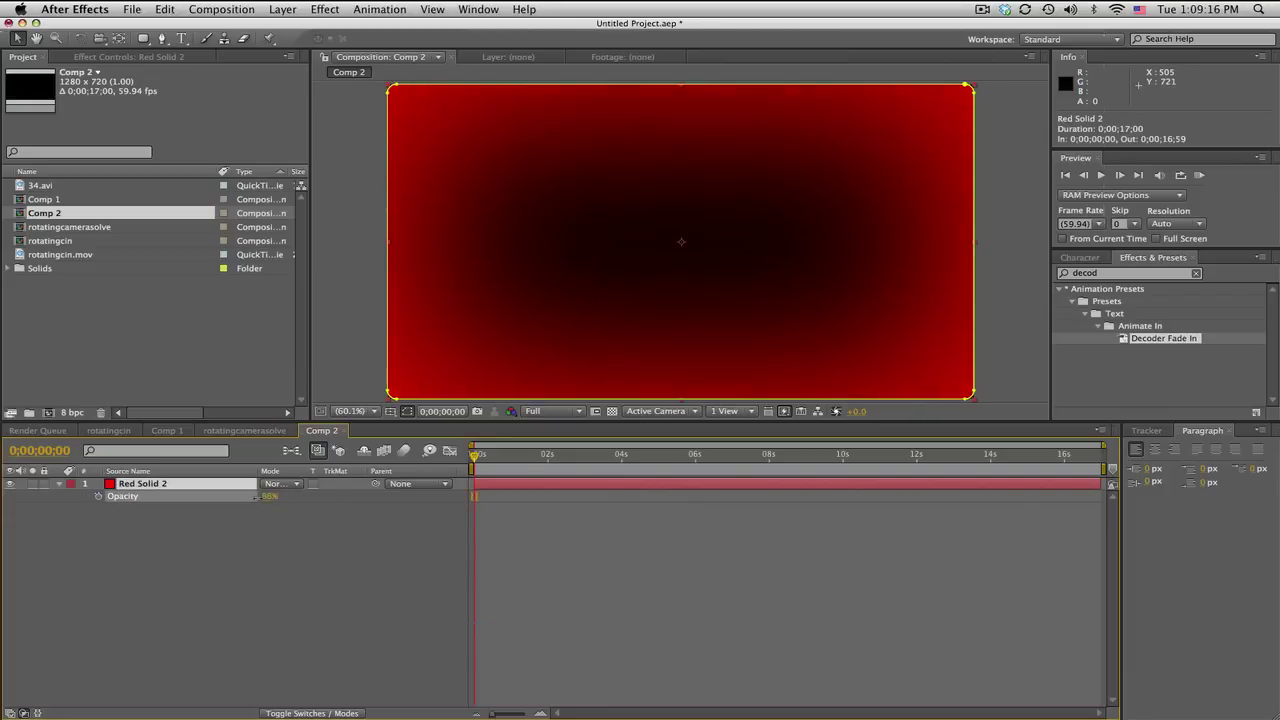
{"action": "left_click", "coordinate": [268, 496]}
{"action": "type", "text": "90"}
{"action": "key", "text": "Return"}
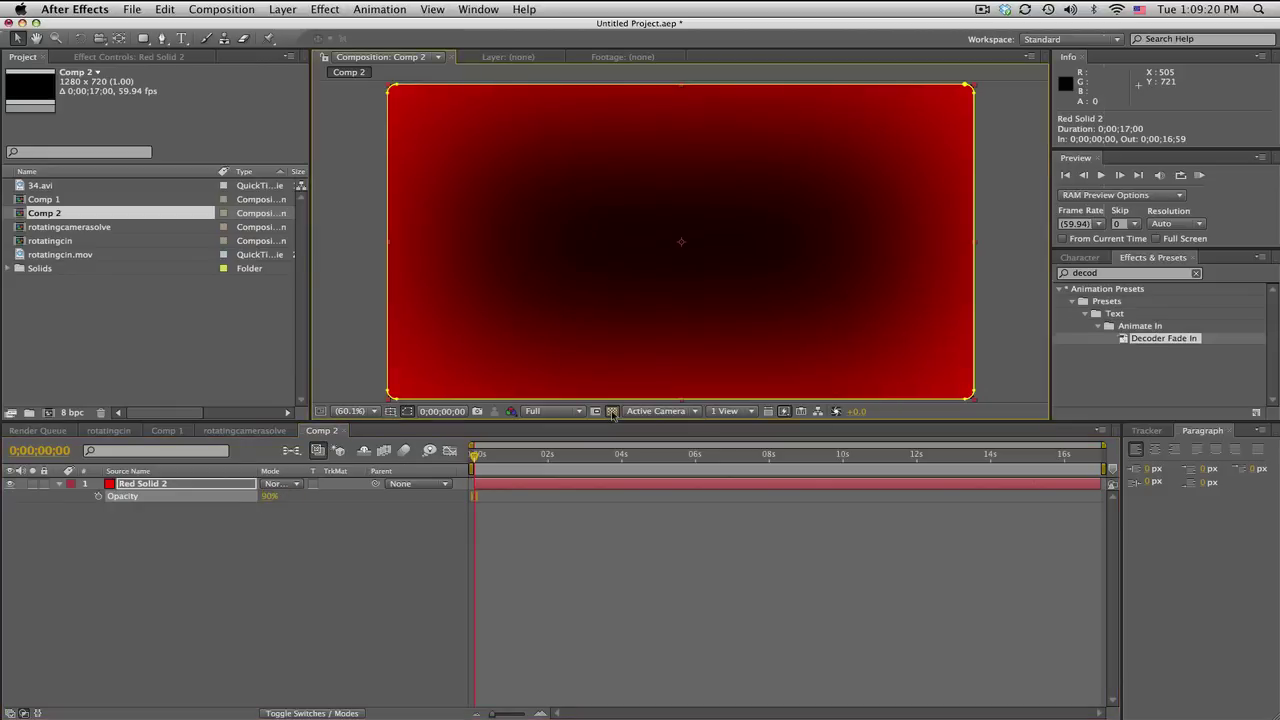
- Check the red vignette's transparency against the transparency grid, switch the grid back off and deselect the layer
{"action": "left_click", "coordinate": [612, 411]}
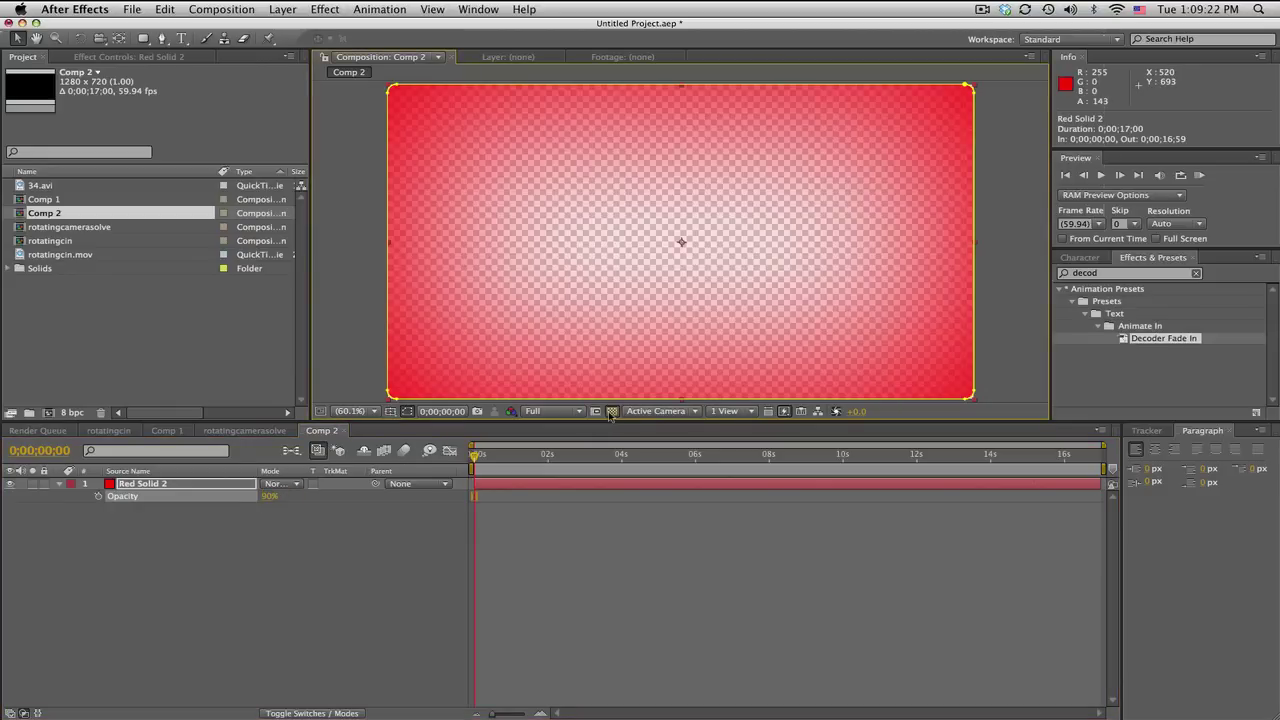
{"action": "left_click", "coordinate": [612, 411]}
{"action": "left_click", "coordinate": [248, 537]}
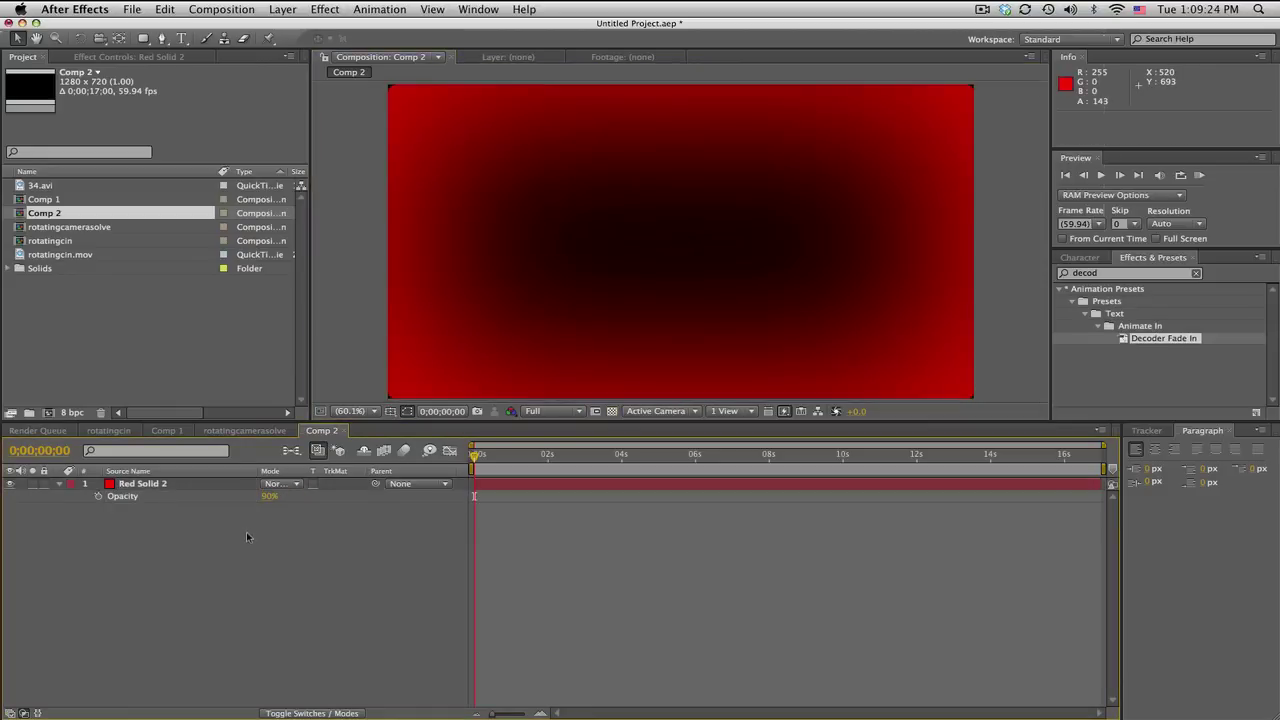
- Add the white title text "O HEY GUYS" at 194 px and centre it across the upper part of the red panel
{"action": "left_click", "coordinate": [181, 38]}
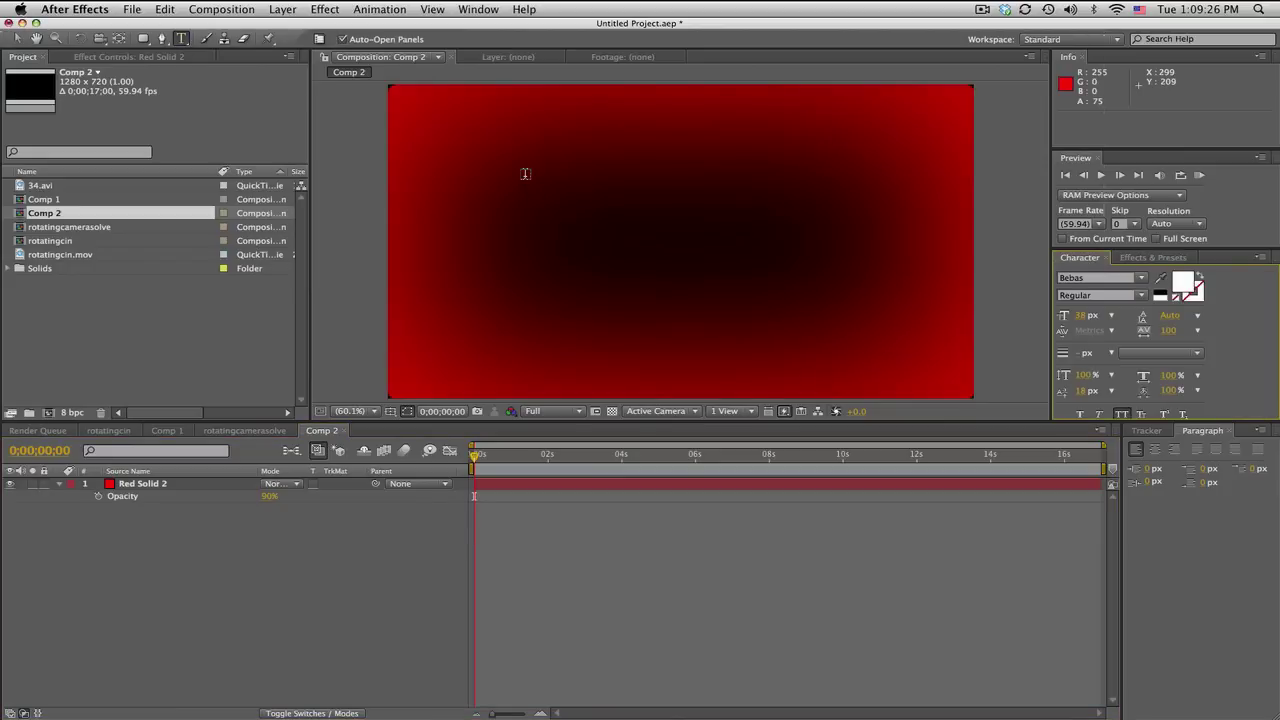
{"action": "left_click", "coordinate": [524, 174]}
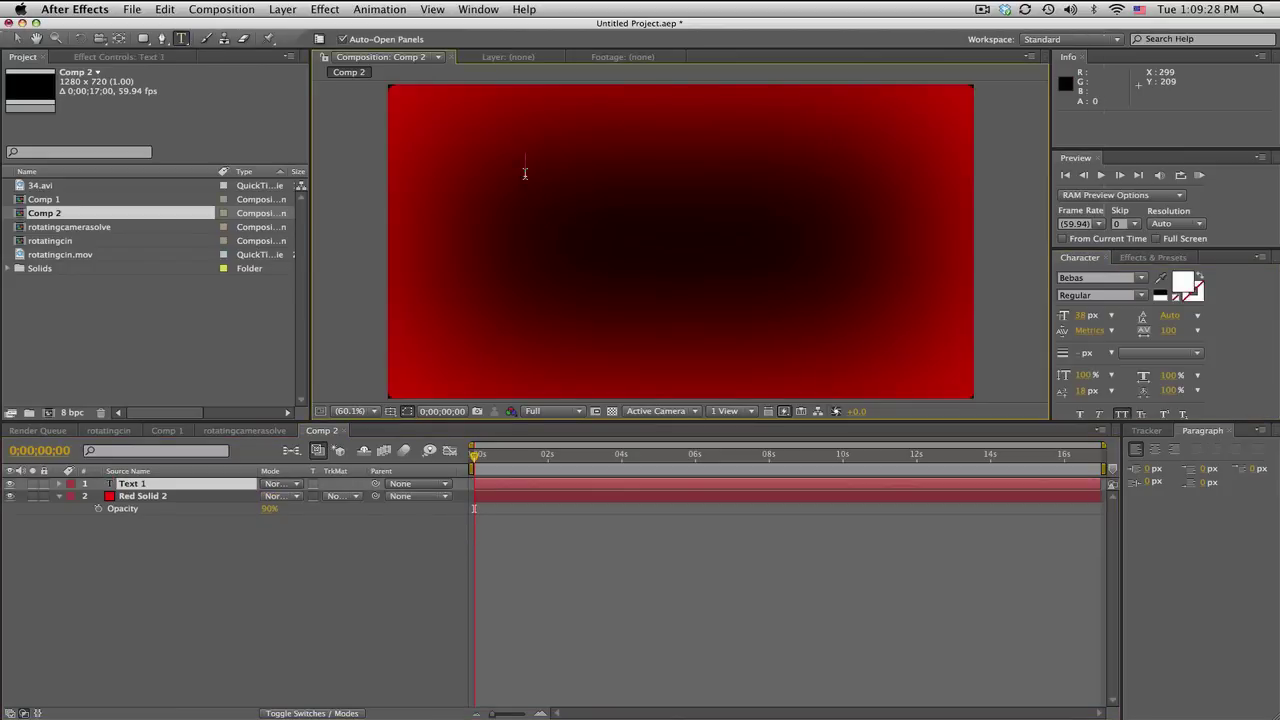
{"action": "type", "text": "O HEY GUYS"}
{"action": "left_click", "coordinate": [958, 192]}
{"action": "left_click_drag", "start_coordinate": [1082, 315], "coordinate": [1175, 315]}
{"action": "left_click", "coordinate": [16, 38]}
{"action": "left_click_drag", "start_coordinate": [743, 150], "coordinate": [695, 191]}
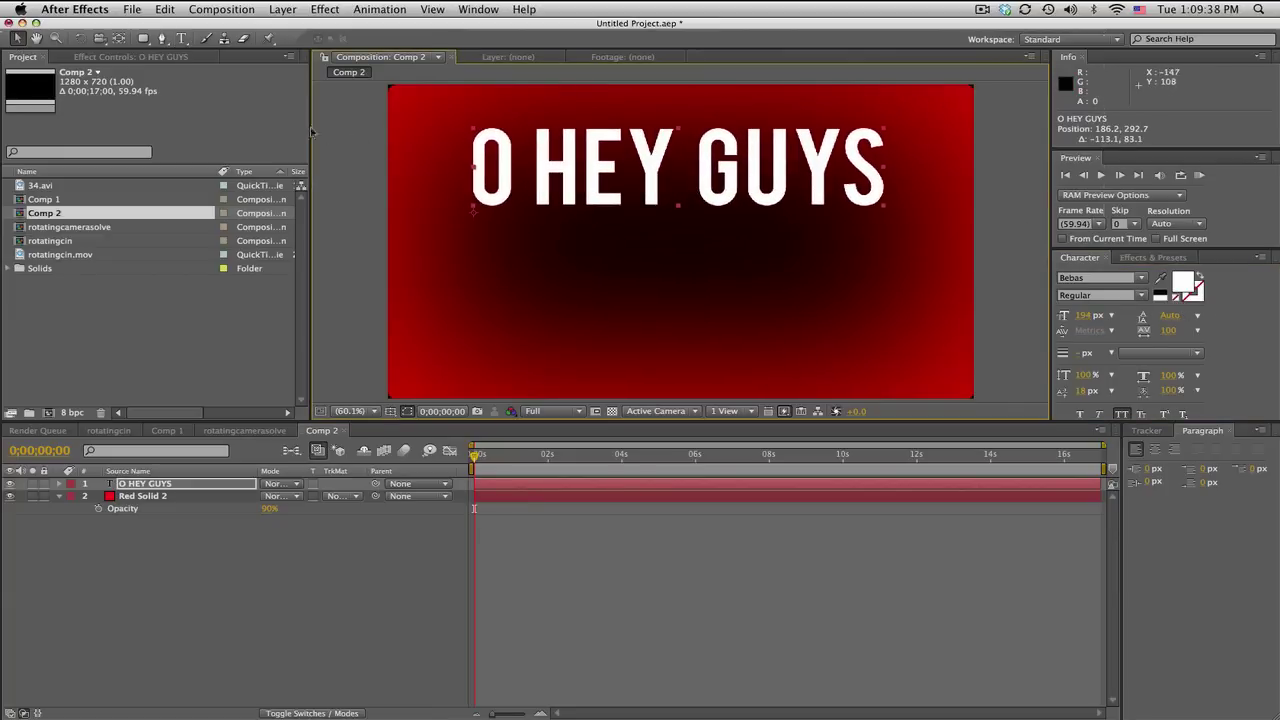
- Start a second text layer below the title with the placeholder "hjdfjhsdg" and set its font size to 52 px
{"action": "left_click", "coordinate": [181, 38]}
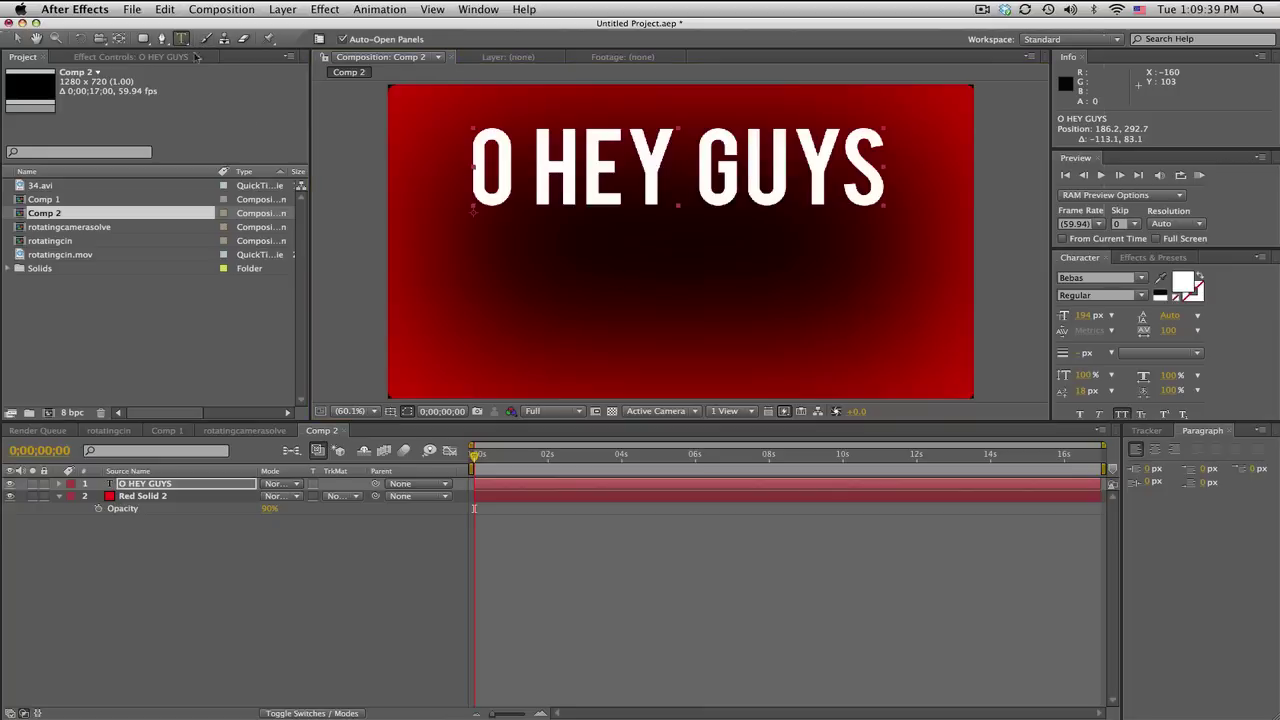
{"action": "left_click", "coordinate": [471, 307]}
{"action": "type", "text": "hjdfjhsdg"}
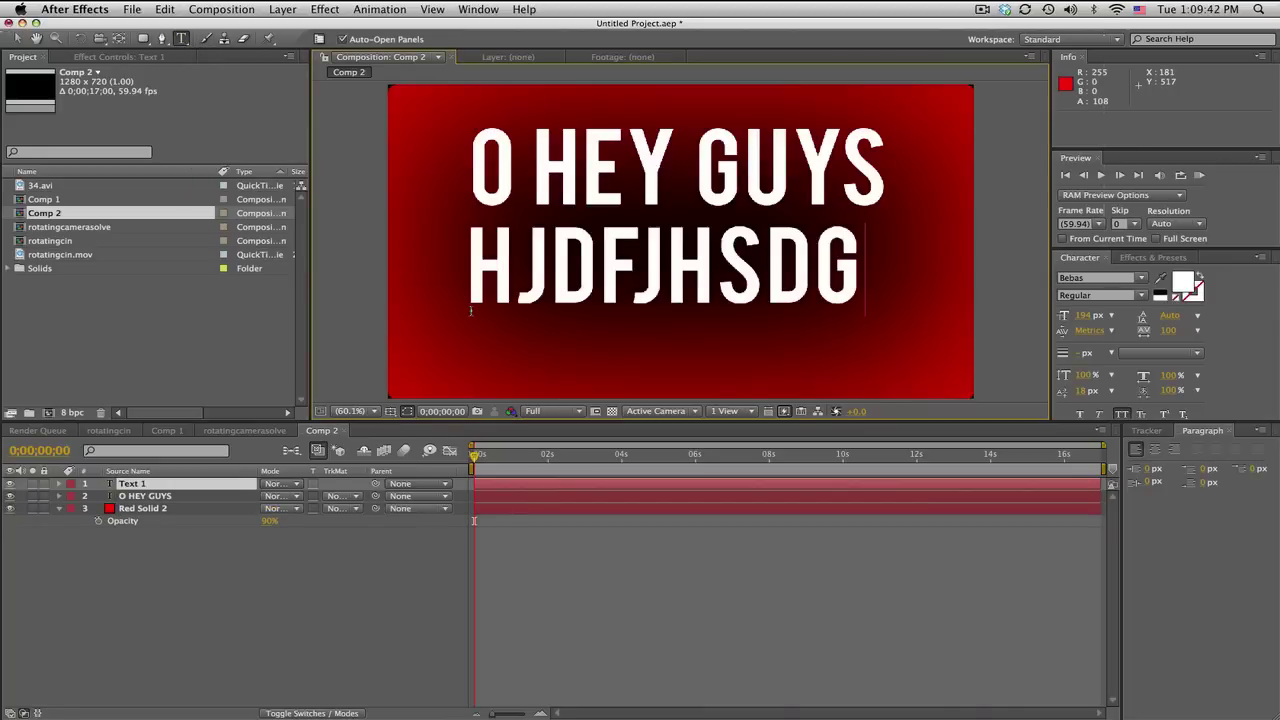
{"action": "double_click", "coordinate": [546, 318]}
{"action": "left_click_drag", "start_coordinate": [1083, 316], "coordinate": [587, 309]}
- Extend the placeholder text with random characters to five lines and move the block directly beneath the title
{"action": "left_click", "coordinate": [587, 309]}
{"action": "type", "text": "dfdsgdf gd h fgh"}
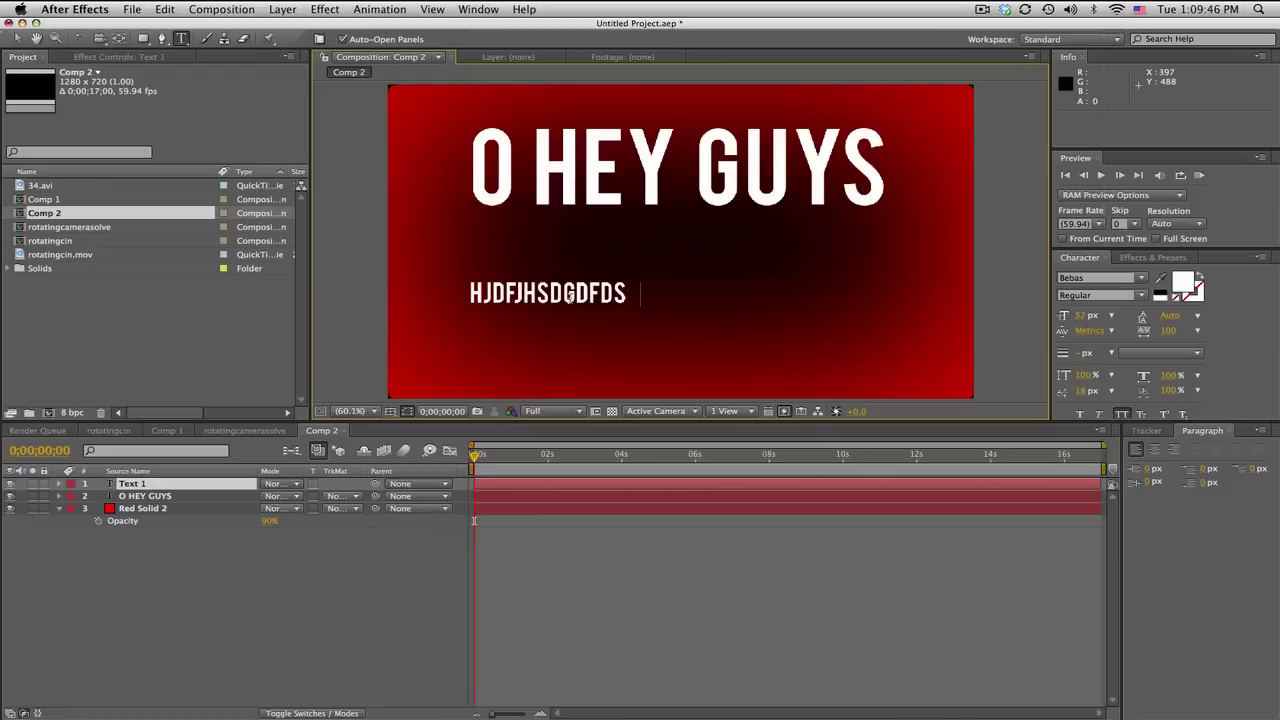
{"action": "type", "text": " rty u tyf hd fg fds g"}
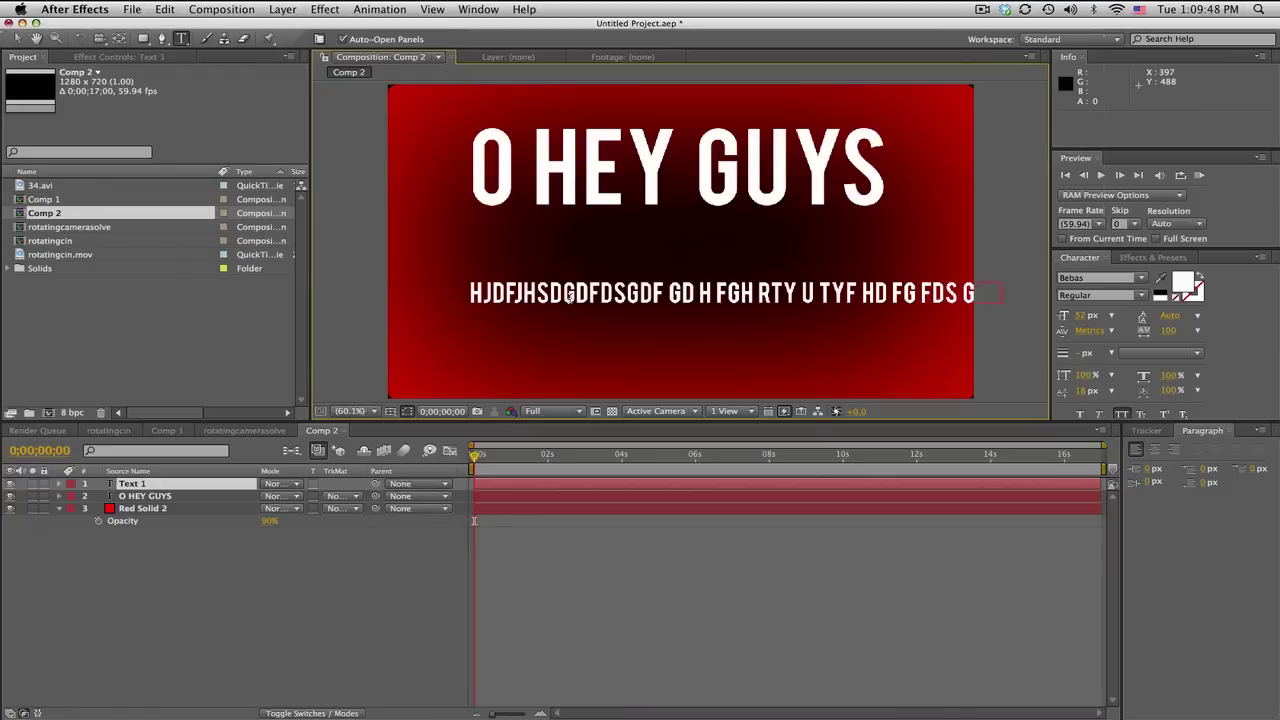
{"action": "key", "text": "Return"}
{"action": "type", "text": "gerteldskjgret ret ey"}
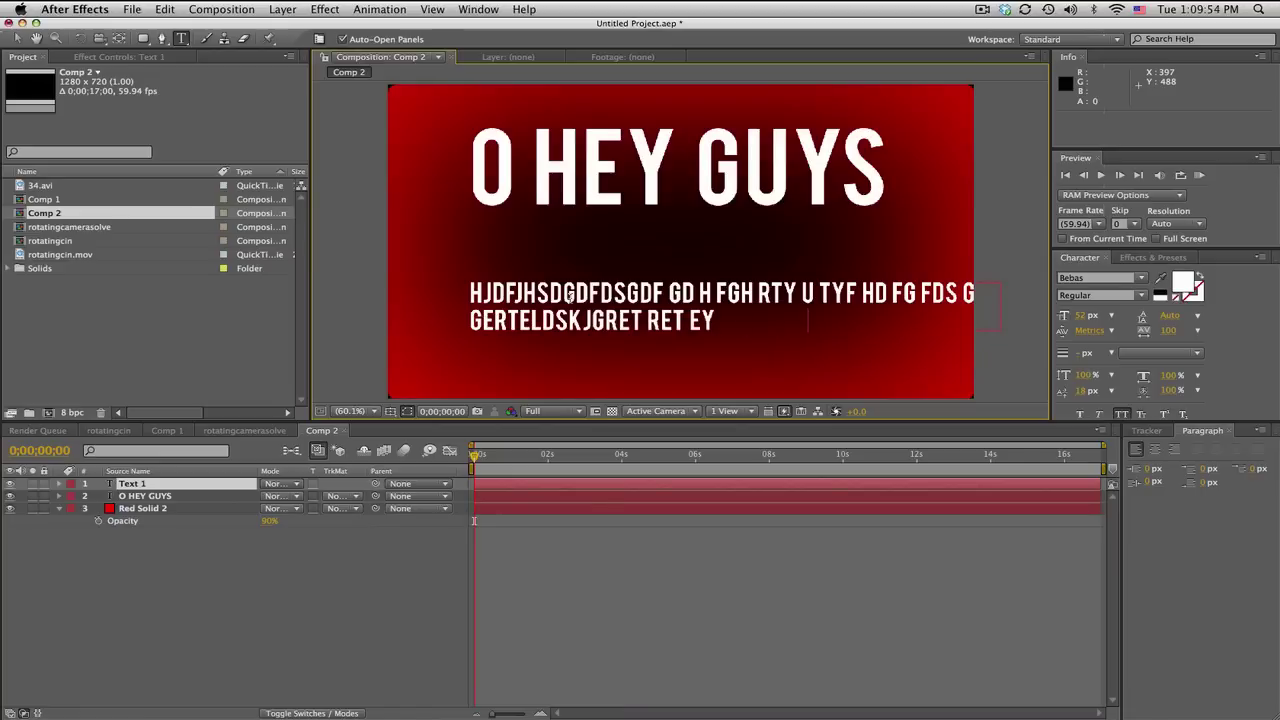
{"action": "type", "text": " rt yurt  sd fs d et rryer"}
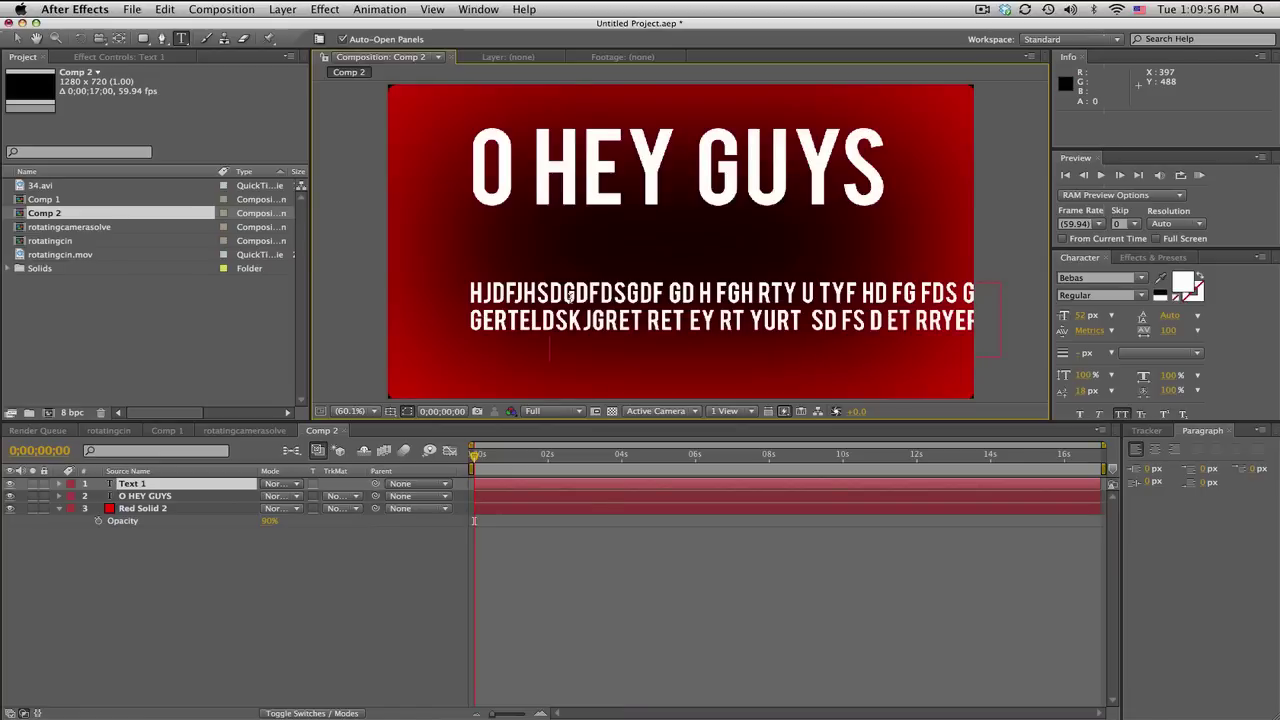
{"action": "type", "text": "r ter y rt yrtewjfuwdusiu uixci yxc"}
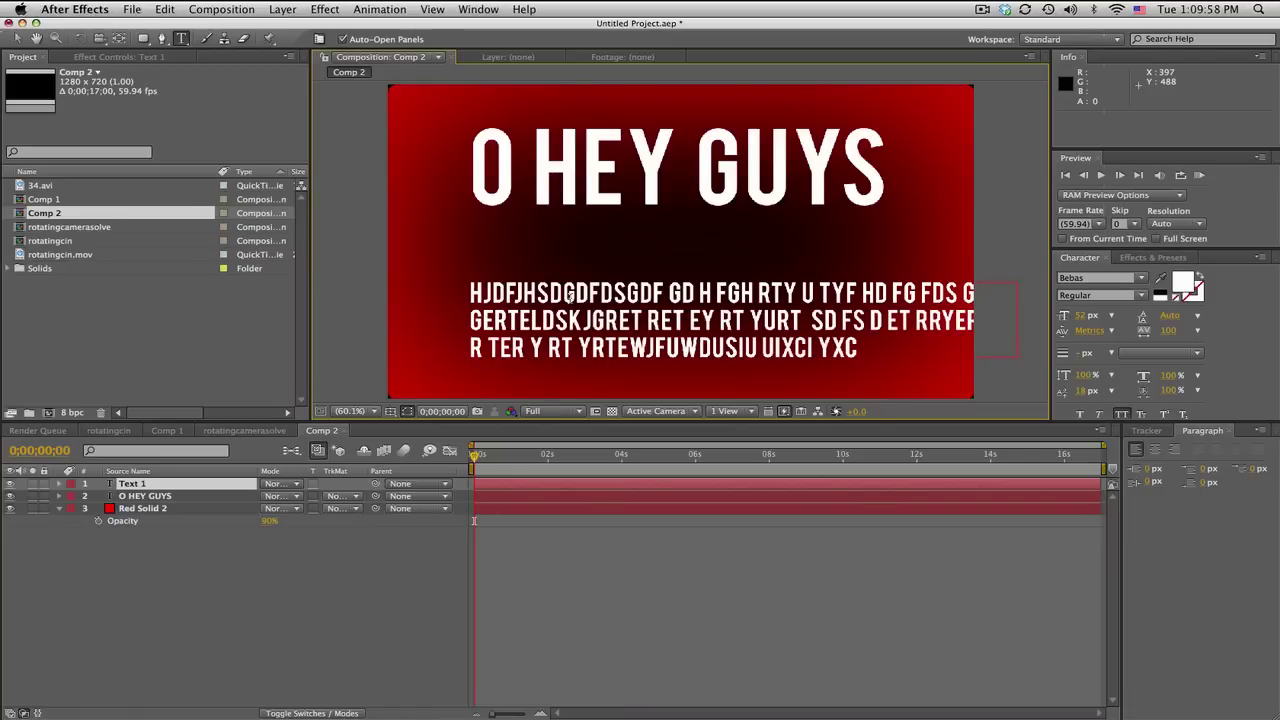
{"action": "type", "text": " 78xc6 78cx uixcuvtxc78v t8covys8v66d s6b"}
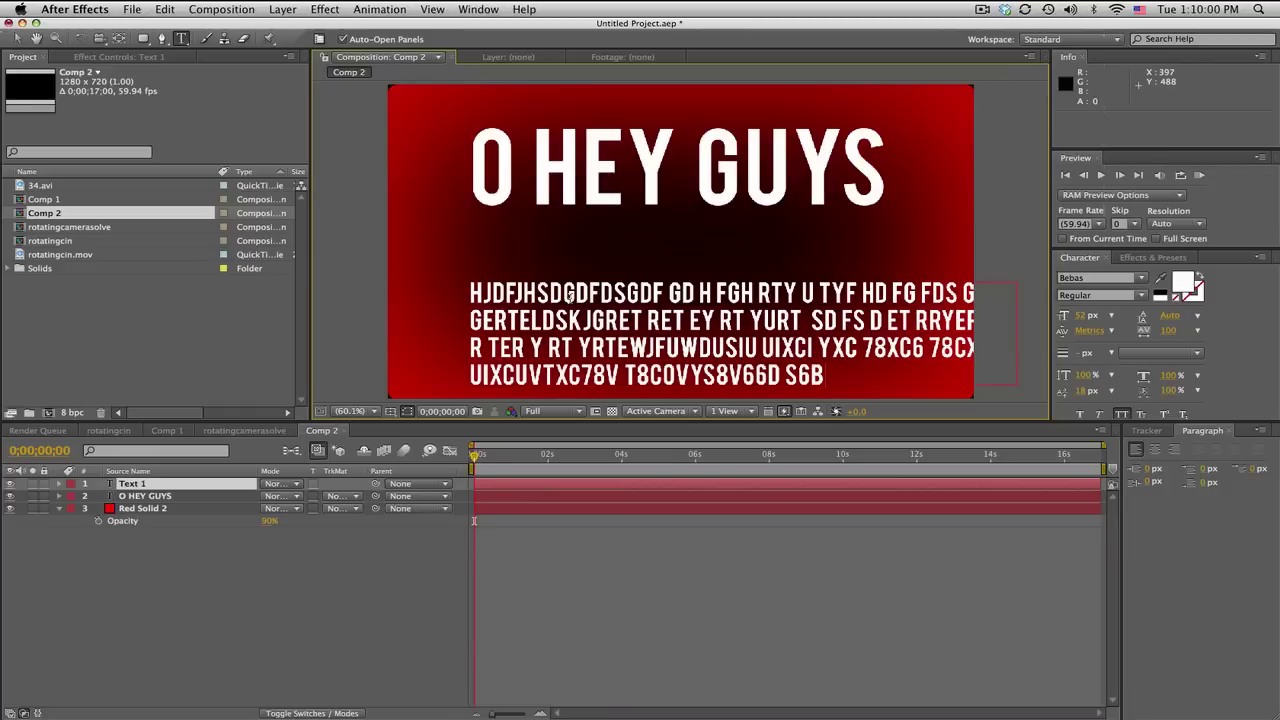
{"action": "type", "text": "rete yer"}
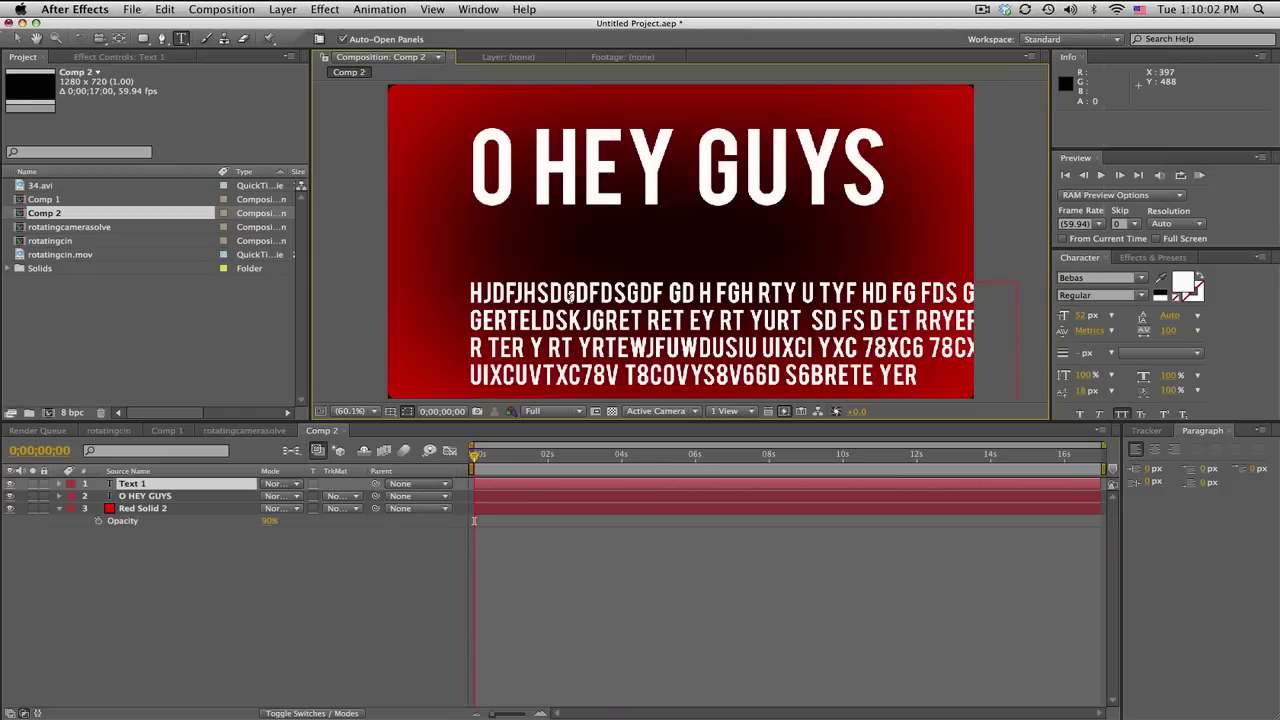
{"action": "type", "text": "RSTERLKTUSRGFSDUIVX7YXT78 78DVSDUJGJSLTW"}
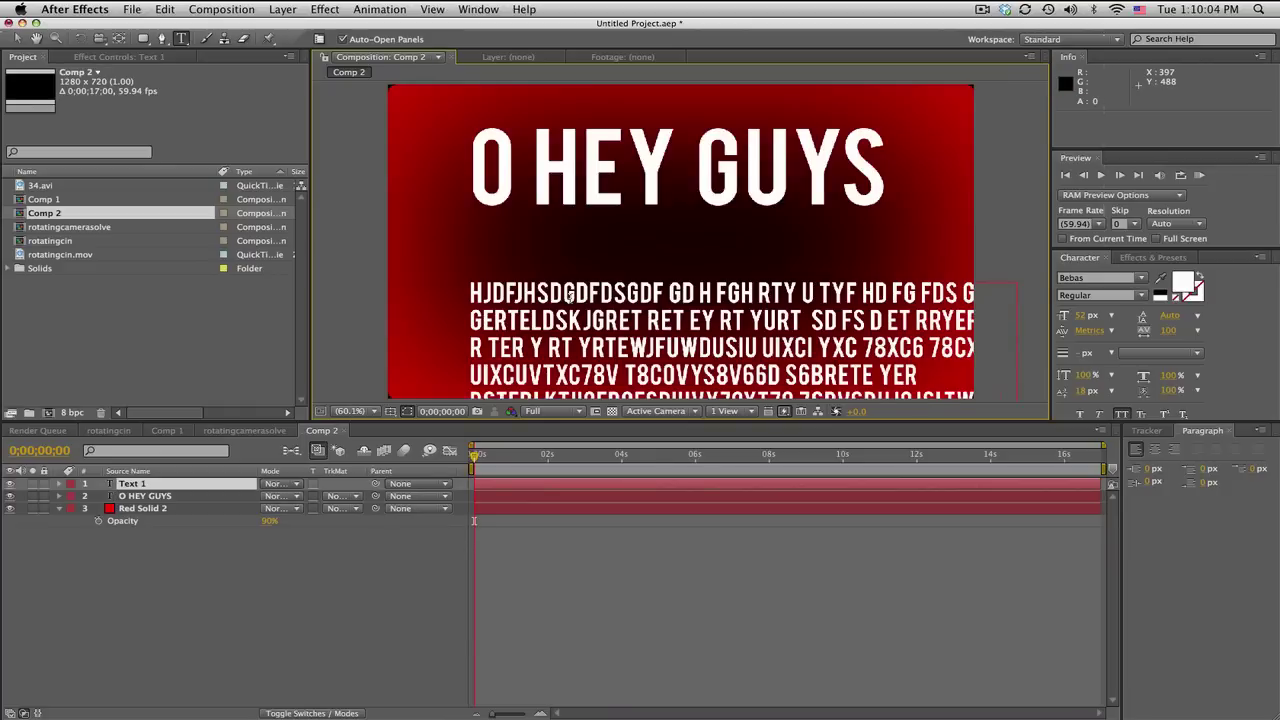
{"action": "left_click", "coordinate": [17, 38]}
{"action": "left_click_drag", "start_coordinate": [737, 364], "coordinate": [677, 312]}
- Try centre and right alignment on the placeholder text block and return it to left alignment
{"action": "left_click", "coordinate": [1155, 452]}
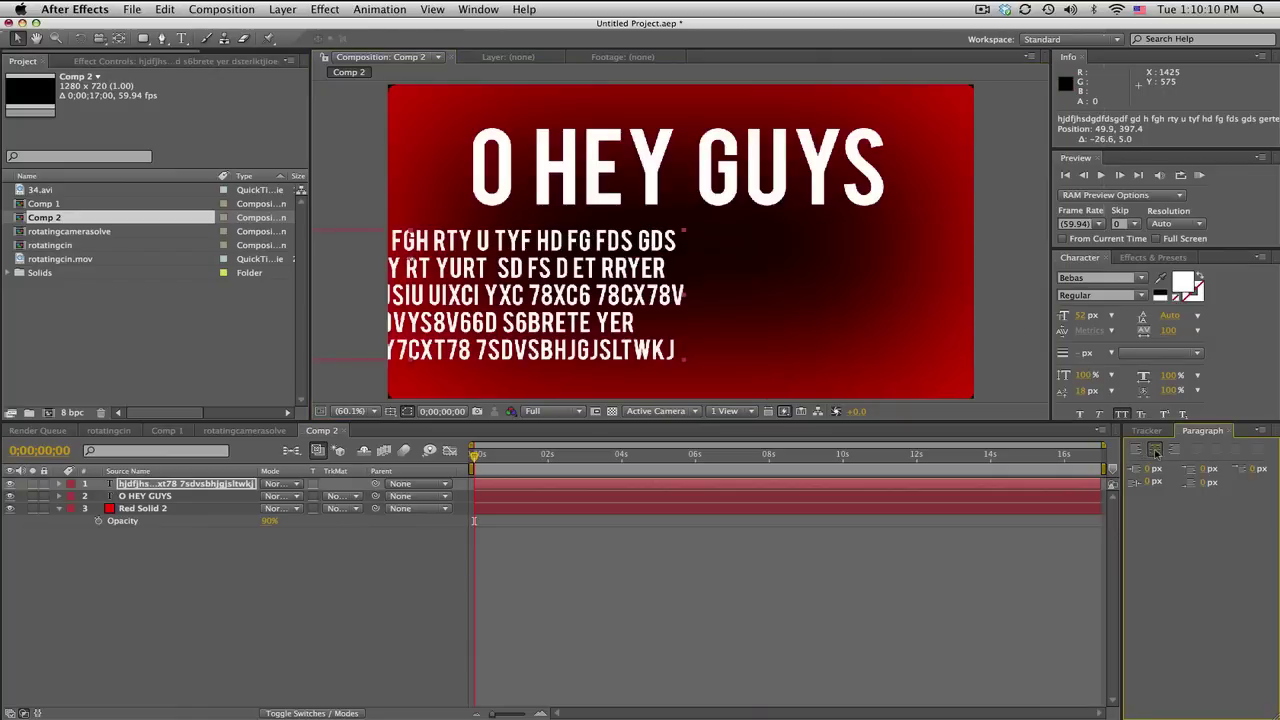
{"action": "left_click", "coordinate": [1174, 451]}
{"action": "left_click", "coordinate": [1136, 452]}
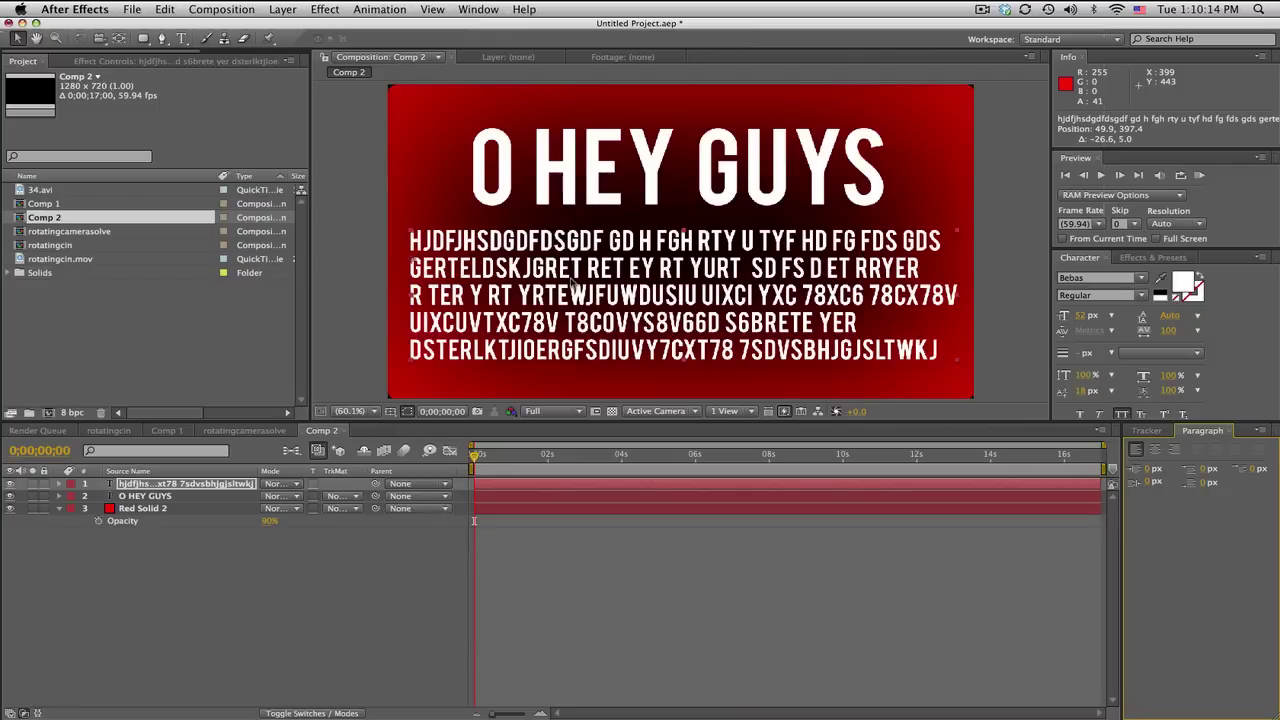
- Reduce the placeholder text to 29 px and move the block to about 237.8, 422.4 under the title
{"action": "left_click", "coordinate": [1078, 318]}
{"action": "left_click_drag", "start_coordinate": [1077, 318], "coordinate": [1052, 318]}
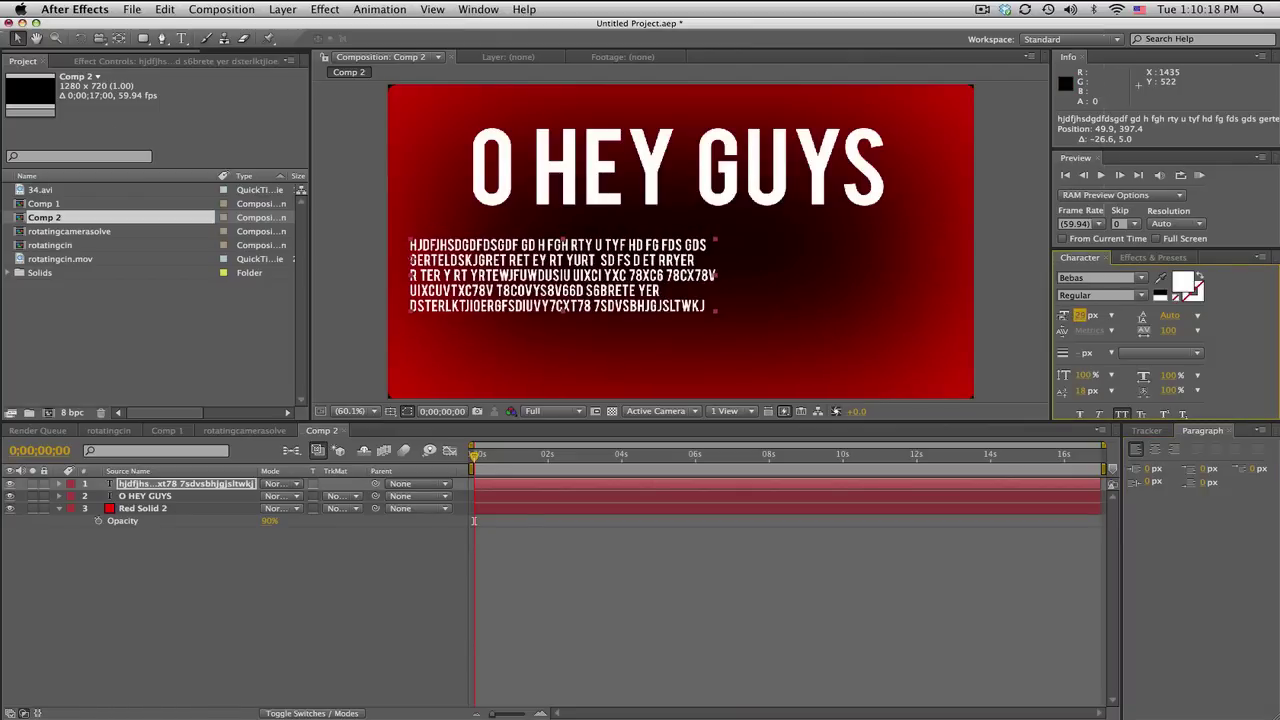
{"action": "left_click_drag", "start_coordinate": [490, 268], "coordinate": [576, 280]}
- Apply the Decoder Fade In preset to the placeholder text at 0;00;03;01, reveal its keyframes and scrub through the animation to 0;00;06;42
{"action": "left_click_drag", "start_coordinate": [550, 456], "coordinate": [585, 458]}
{"action": "left_click", "coordinate": [1153, 257]}
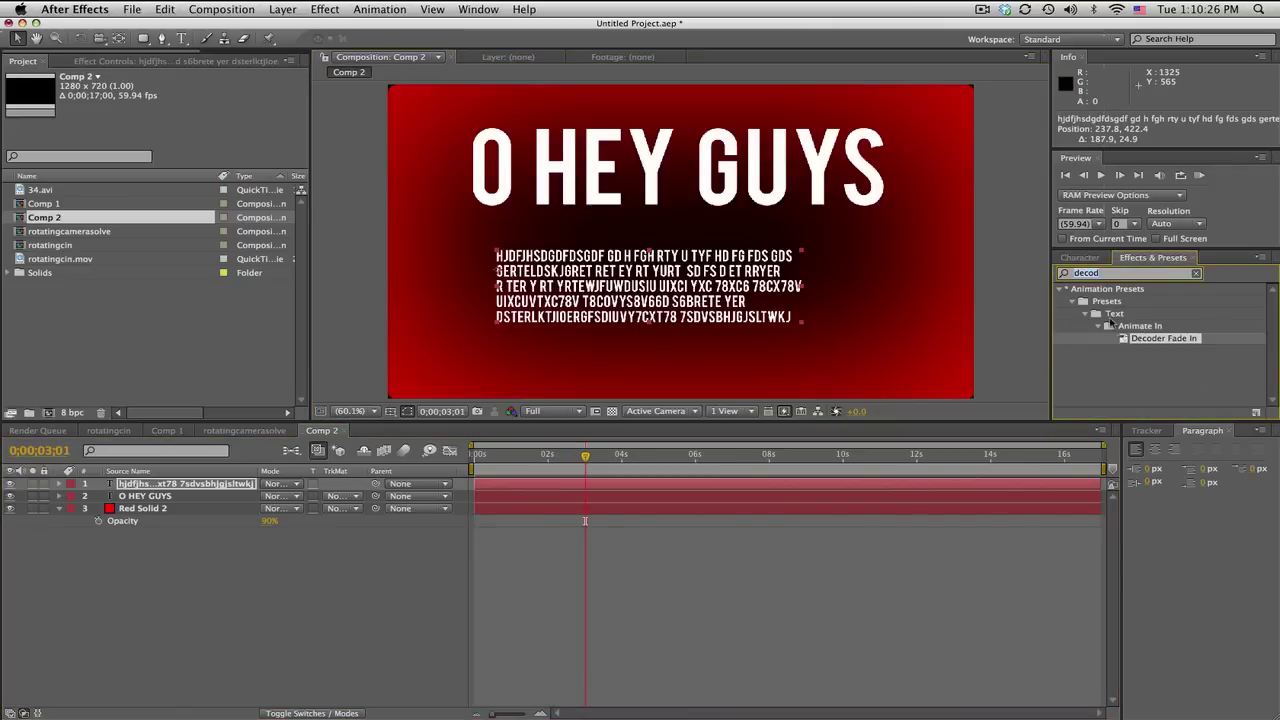
{"action": "left_click_drag", "start_coordinate": [1160, 342], "coordinate": [228, 486]}
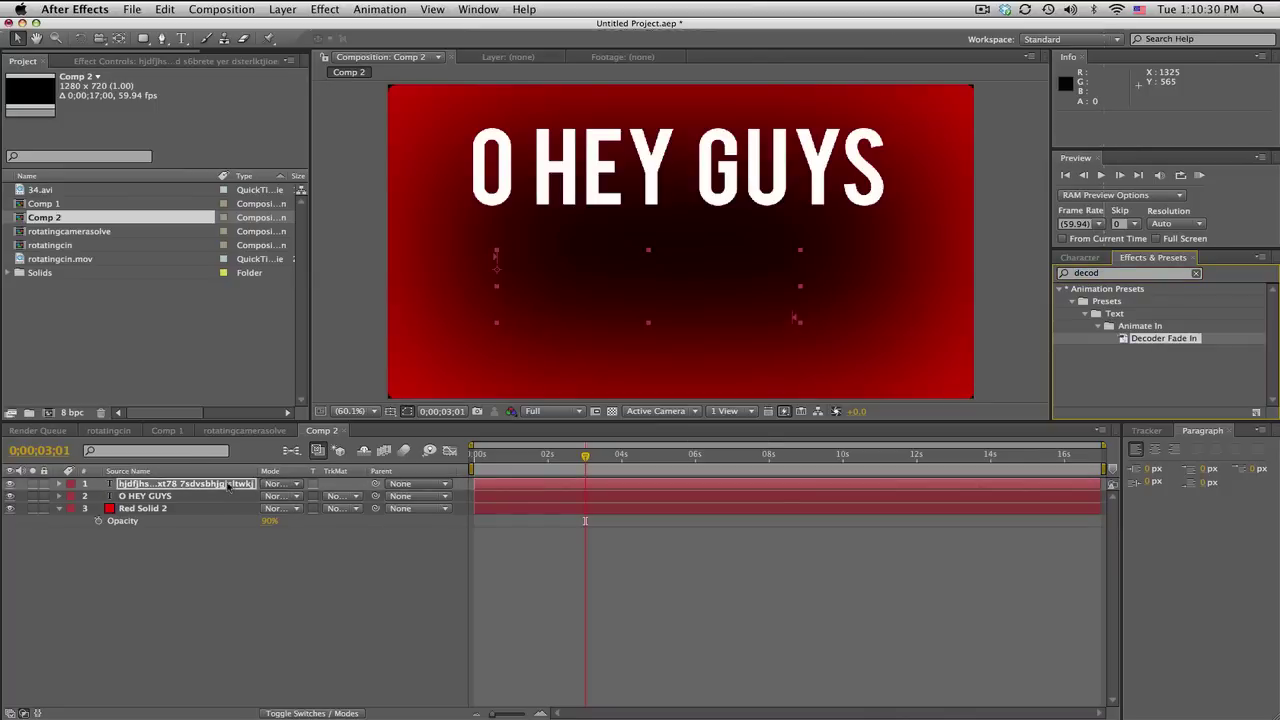
{"action": "left_click", "coordinate": [228, 485]}
{"action": "key", "text": "u"}
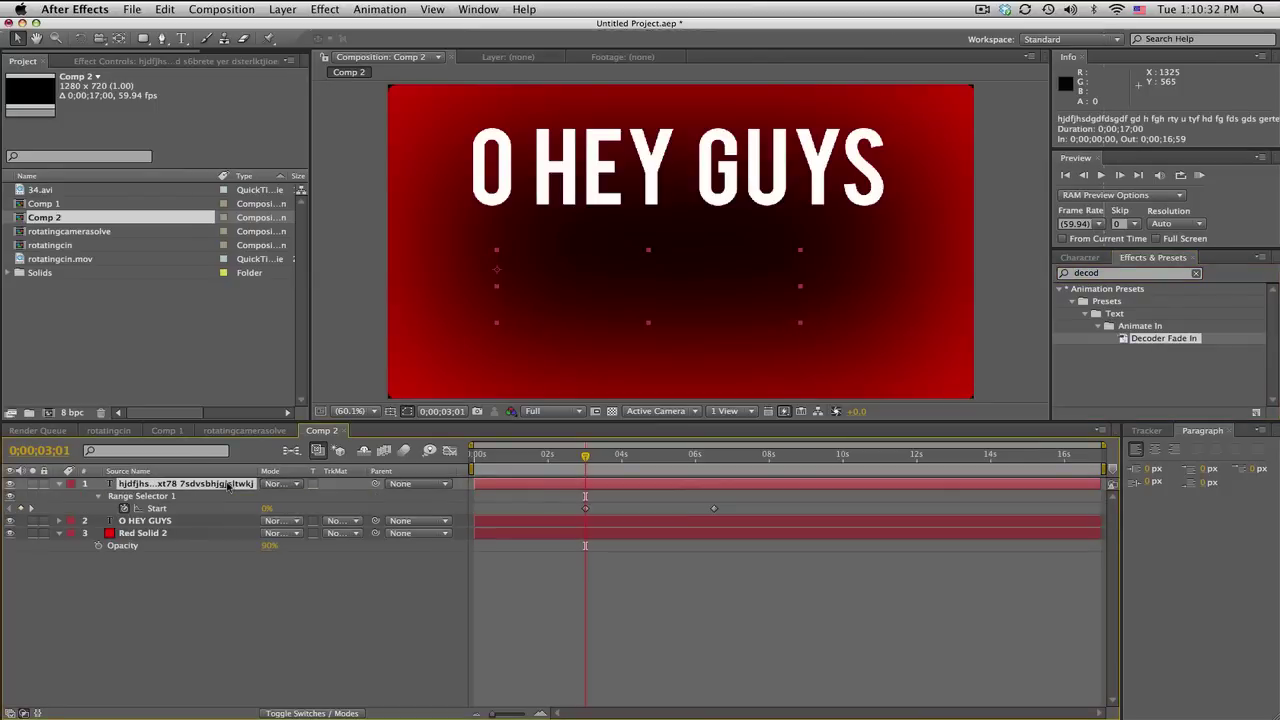
{"action": "left_click_drag", "start_coordinate": [586, 457], "coordinate": [720, 460]}
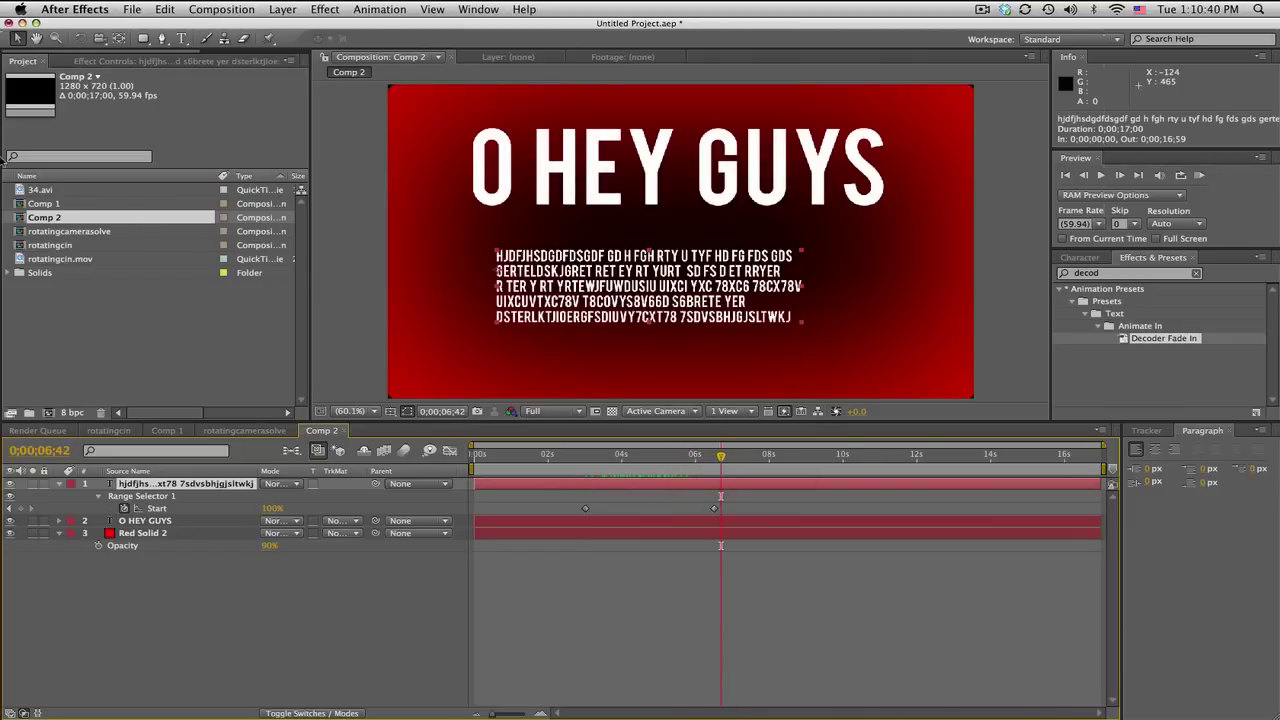
- Preview the 34.avi footage and add it to Comp 2 as the top layer above the text
{"action": "double_click", "coordinate": [53, 191]}
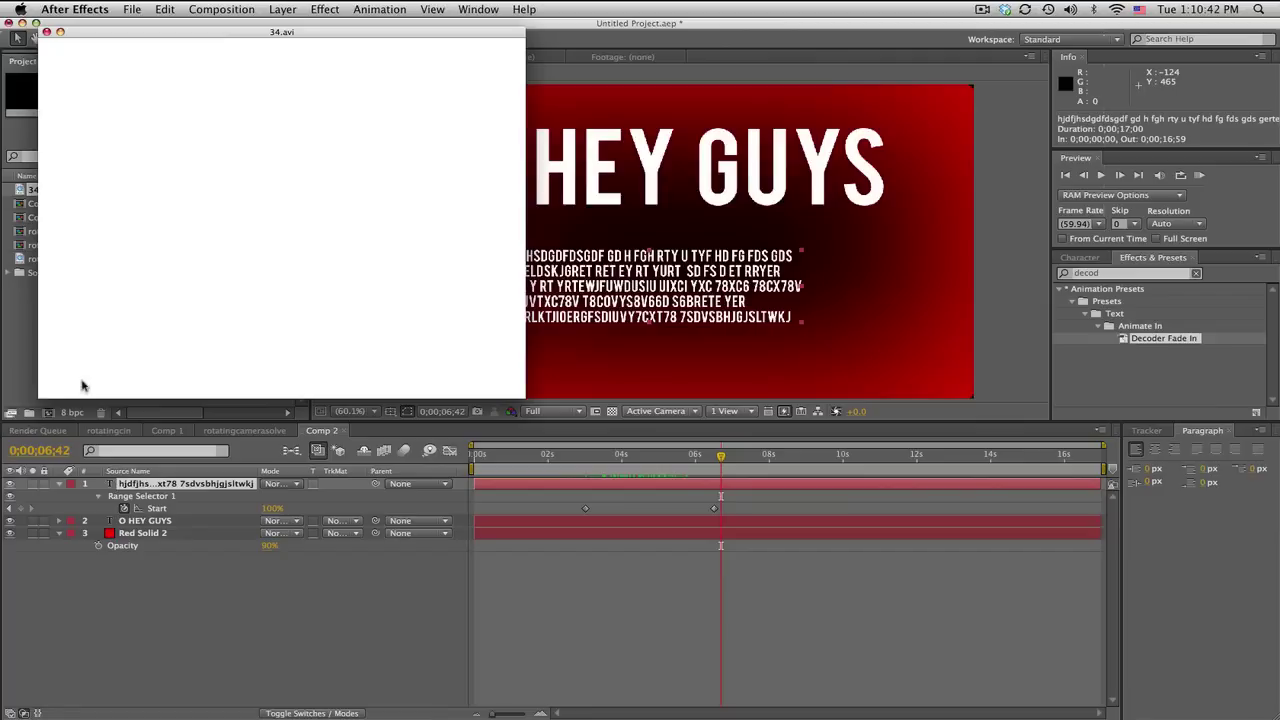
{"action": "left_click_drag", "start_coordinate": [55, 396], "coordinate": [395, 396]}
{"action": "left_click", "coordinate": [47, 32]}
{"action": "left_click_drag", "start_coordinate": [44, 189], "coordinate": [183, 483]}
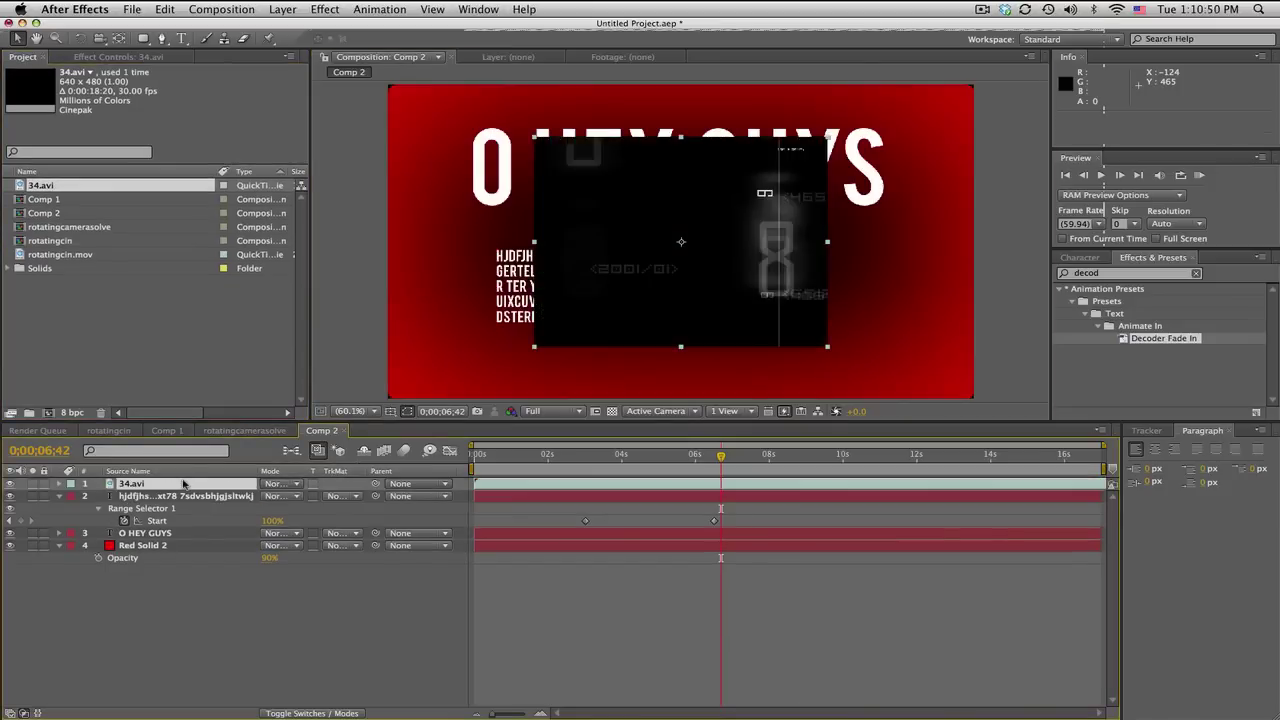
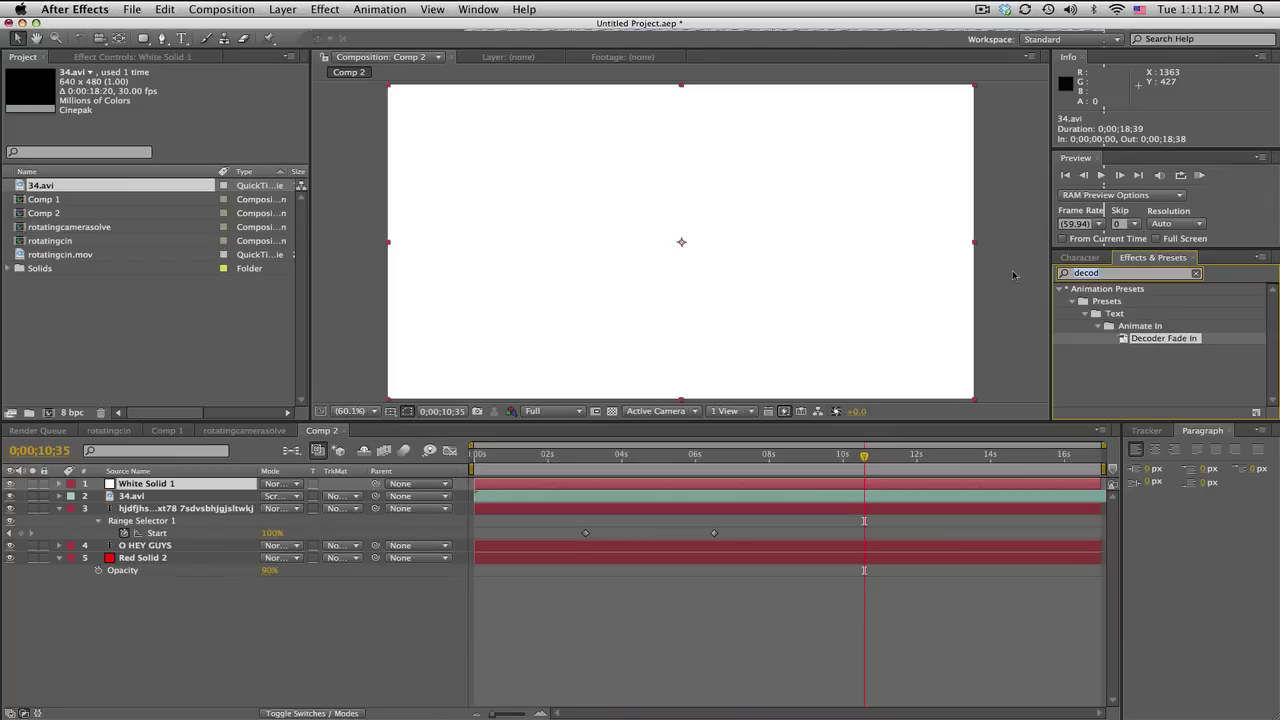
- Search the effects for "grid" and apply the Generate Grid effect to White Solid 1
{"action": "type", "text": "grid"}
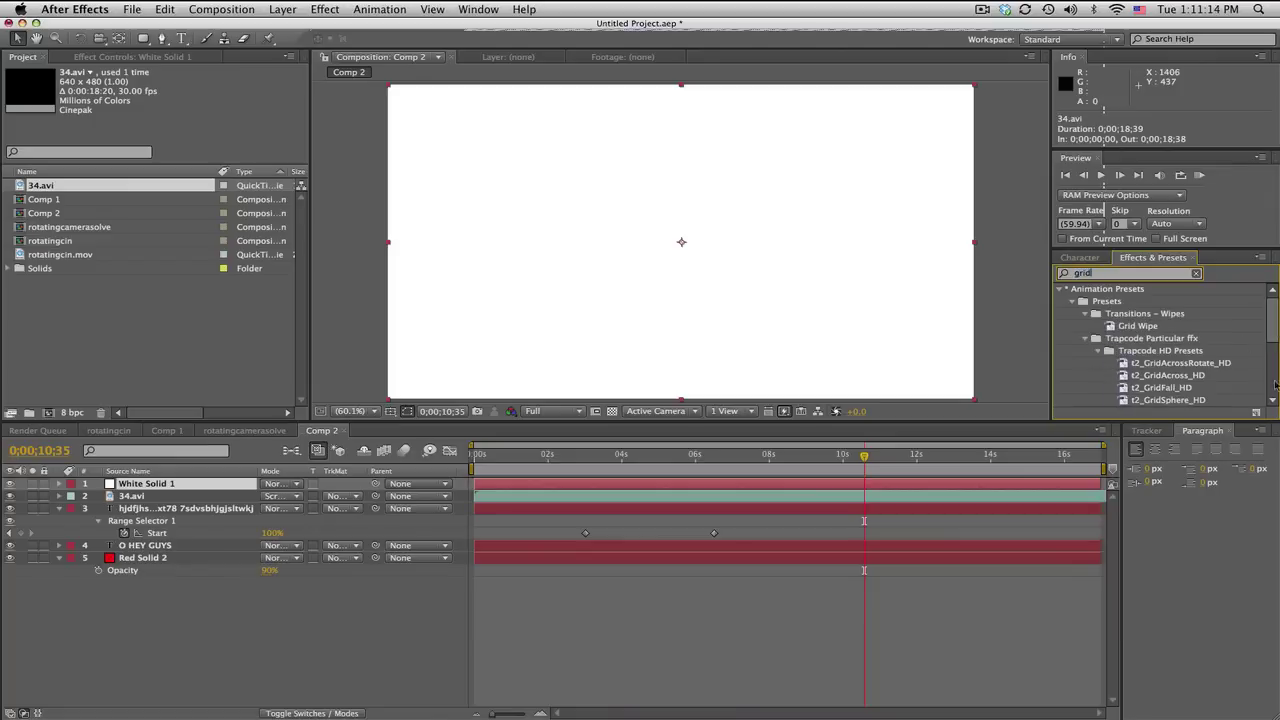
{"action": "scroll", "coordinate": [1274, 342], "scroll_direction": "down", "scroll_amount": 3}
{"action": "left_click_drag", "start_coordinate": [1107, 377], "coordinate": [196, 485]}
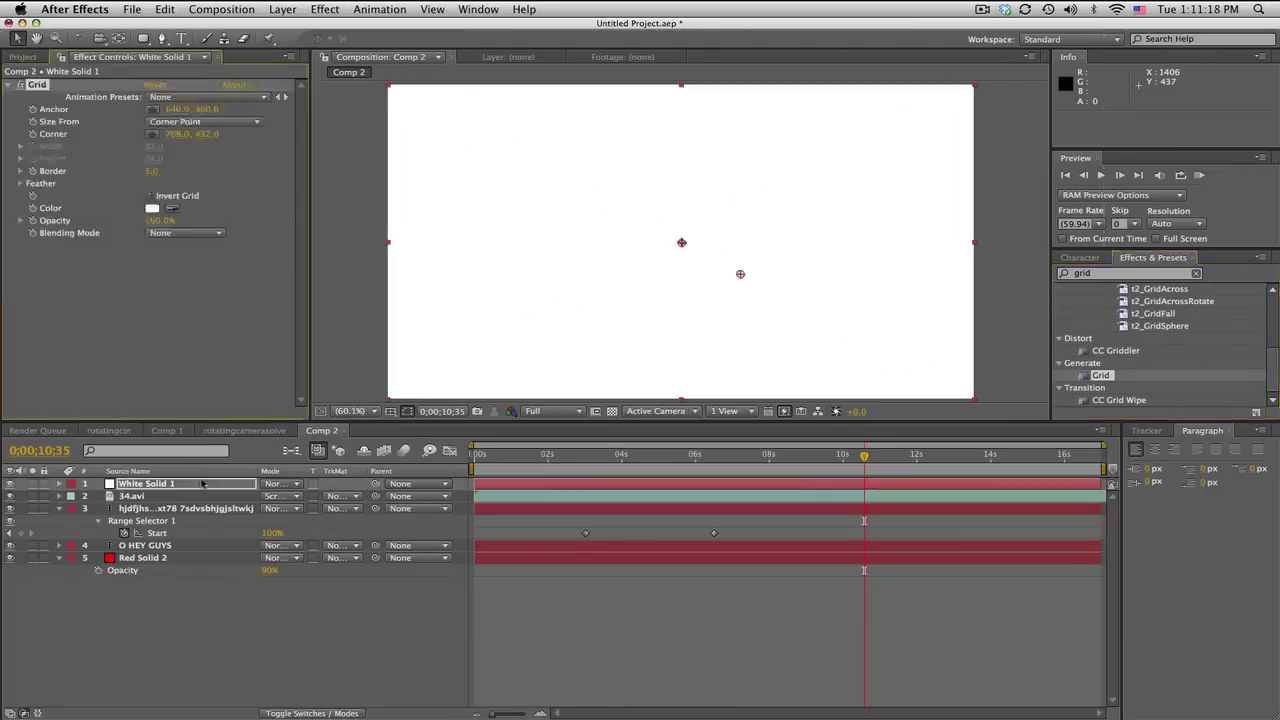
- Size the grid by Width & Height Sliders and set its anchor to 0, 0
{"action": "left_click", "coordinate": [183, 125]}
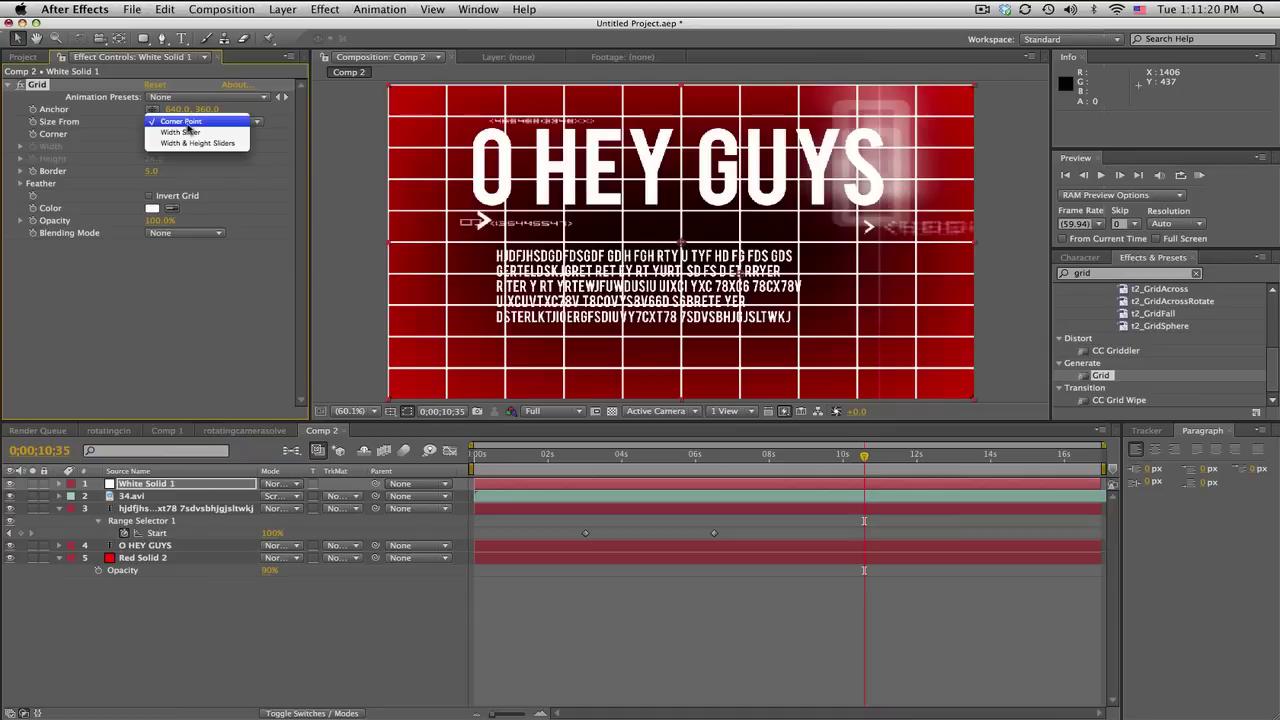
{"action": "left_click", "coordinate": [200, 145]}
{"action": "left_click", "coordinate": [177, 109]}
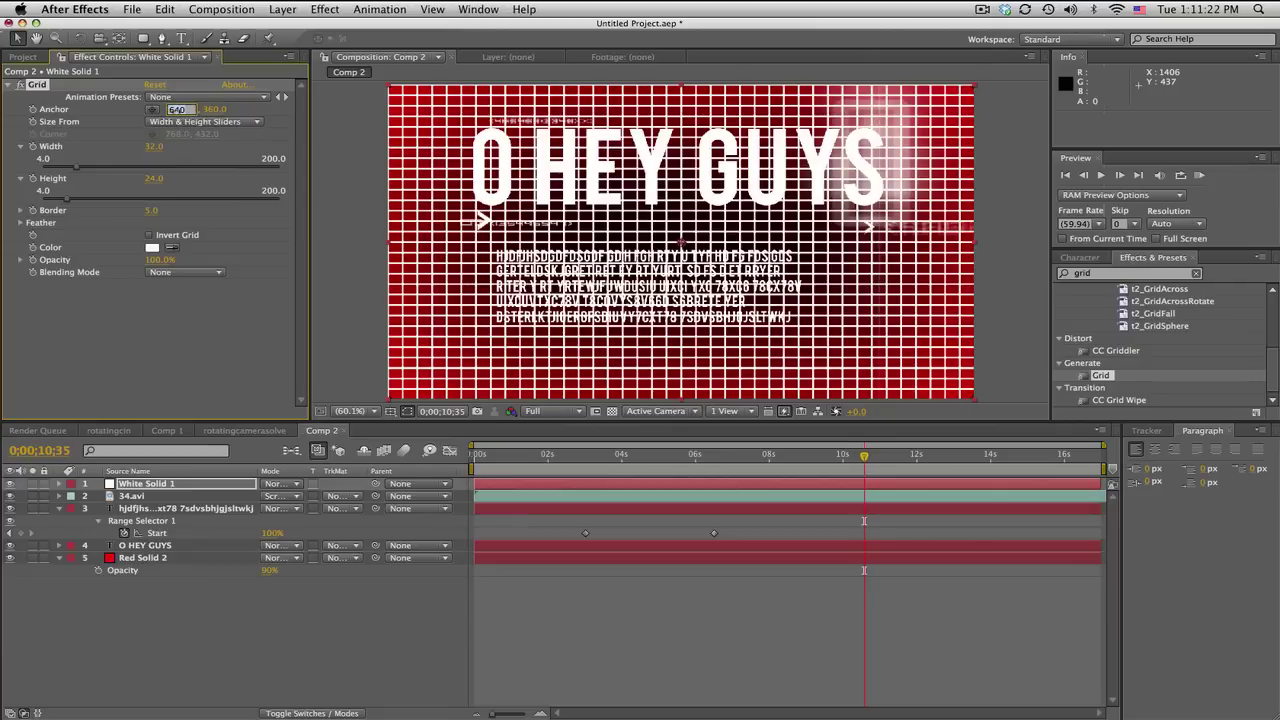
{"action": "type", "text": "0"}
{"action": "key", "text": "Return"}
- Set the grid's width to 1453 and height to 10, and shift its anchor's X value to -19
{"action": "left_click_drag", "start_coordinate": [153, 146], "coordinate": [293, 146]}
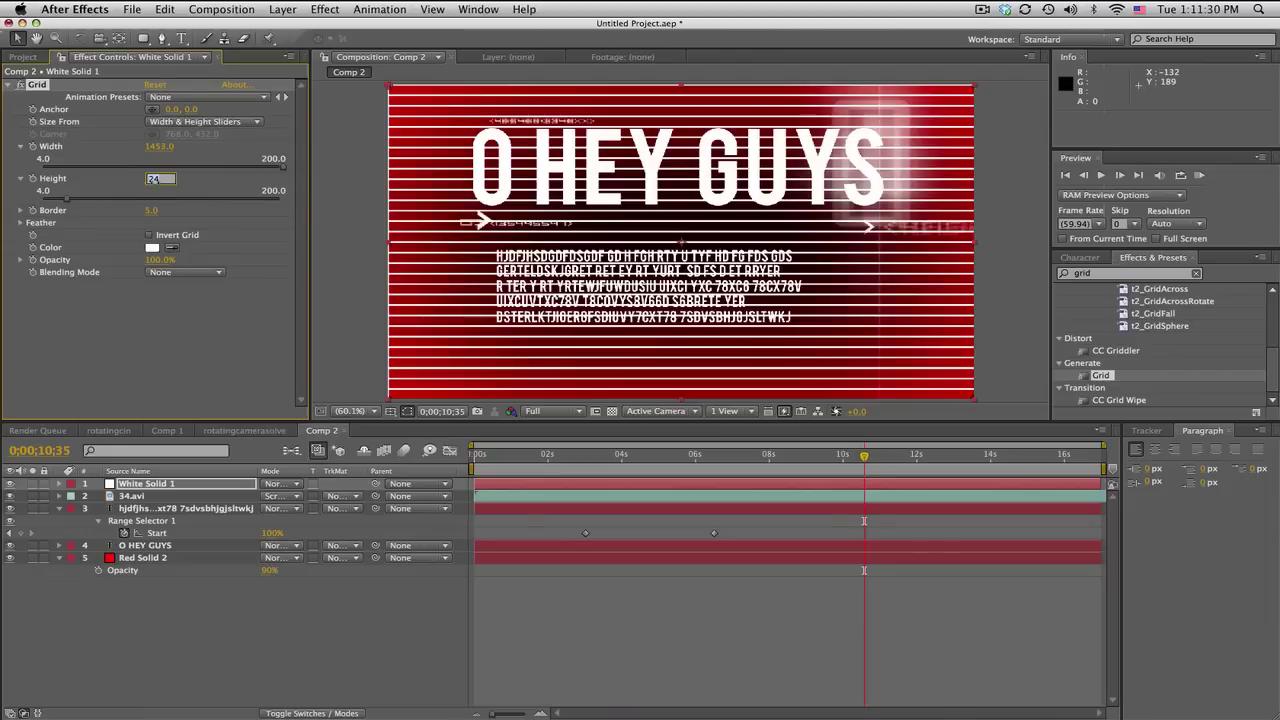
{"action": "left_click", "coordinate": [156, 178]}
{"action": "type", "text": "10"}
{"action": "key", "text": "Return"}
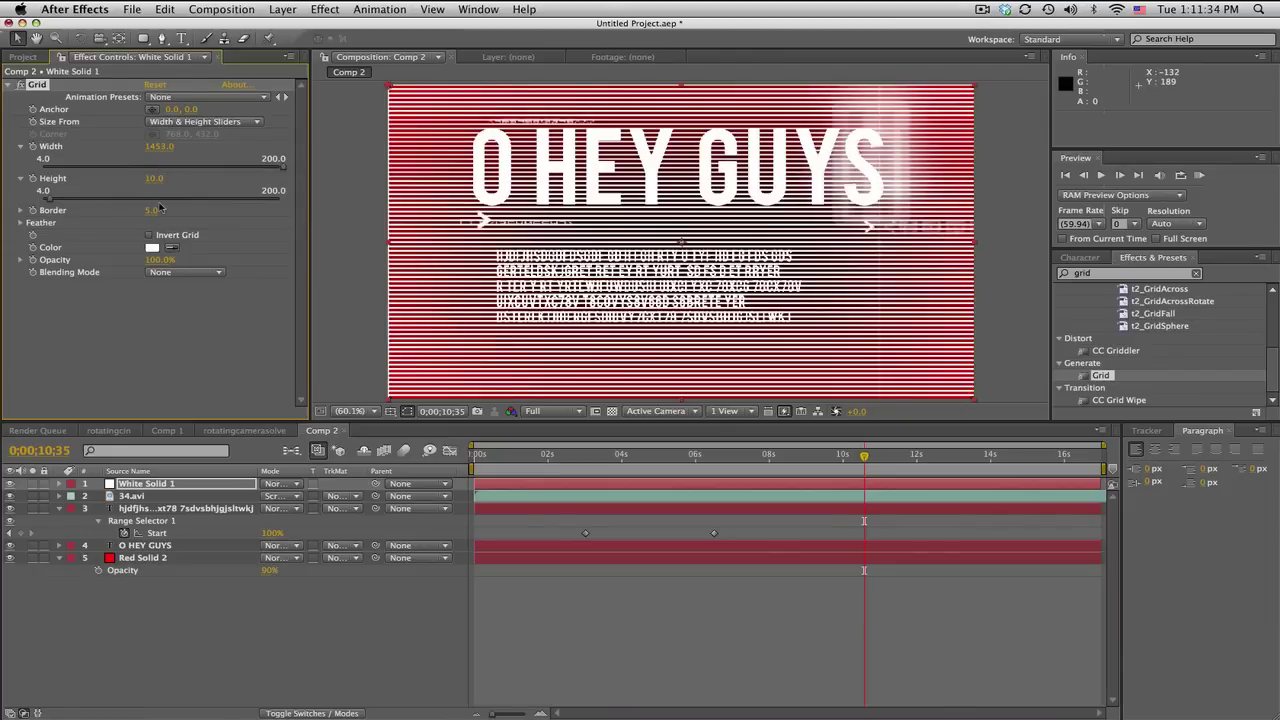
{"action": "left_click_drag", "start_coordinate": [168, 109], "coordinate": [159, 158]}
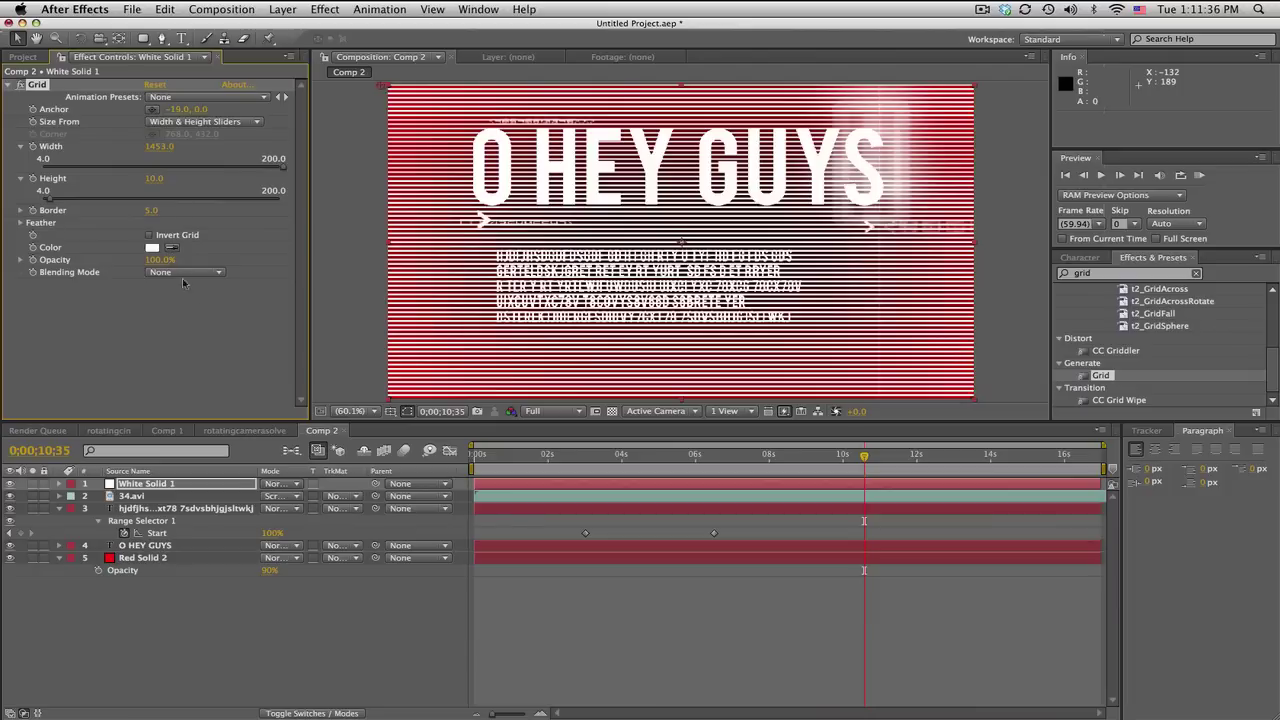
- Try Screen and Soft Light blending on White Solid 1 and settle on the Overlay mode
{"action": "left_click", "coordinate": [221, 487]}
{"action": "left_click", "coordinate": [282, 483]}
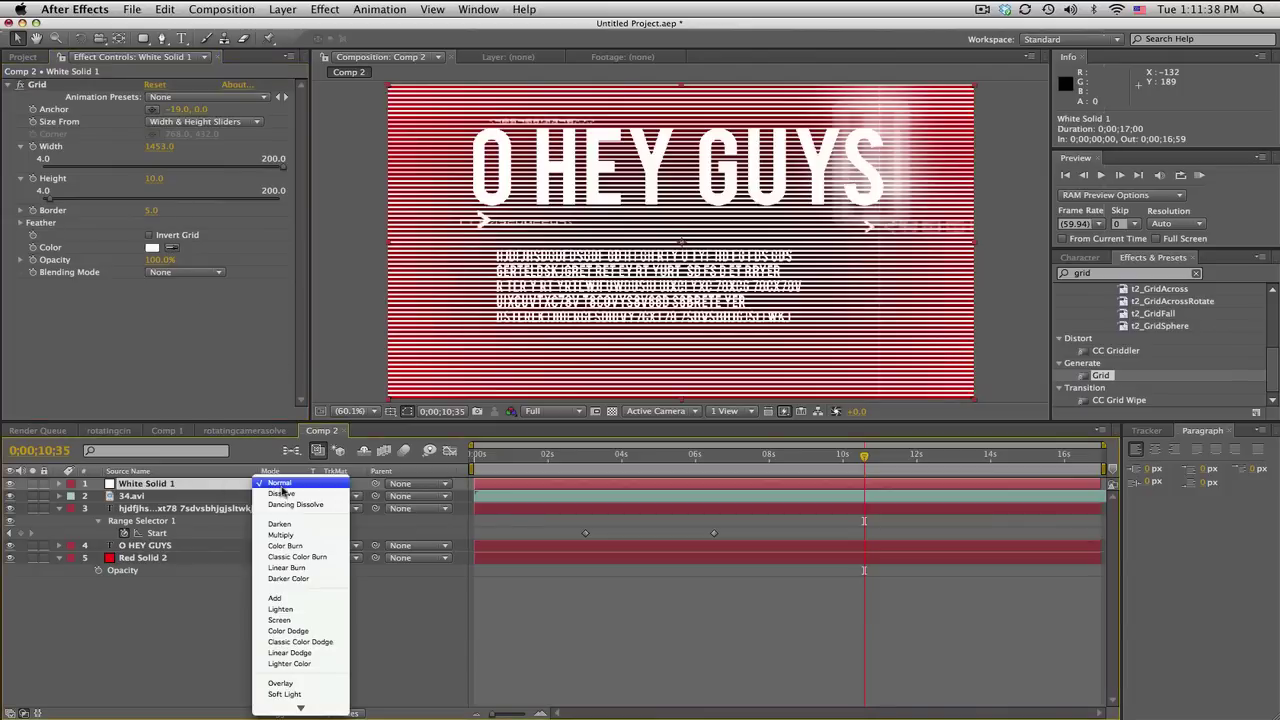
{"action": "left_click", "coordinate": [285, 621]}
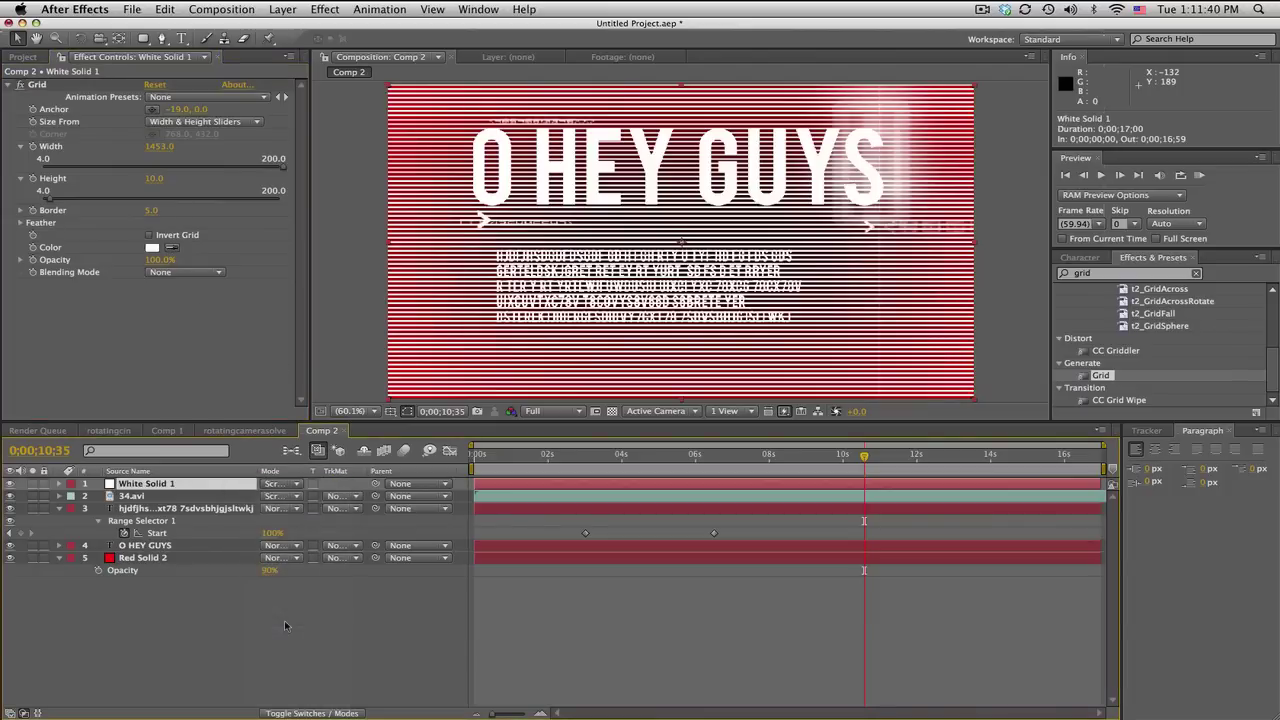
{"action": "left_click", "coordinate": [285, 485]}
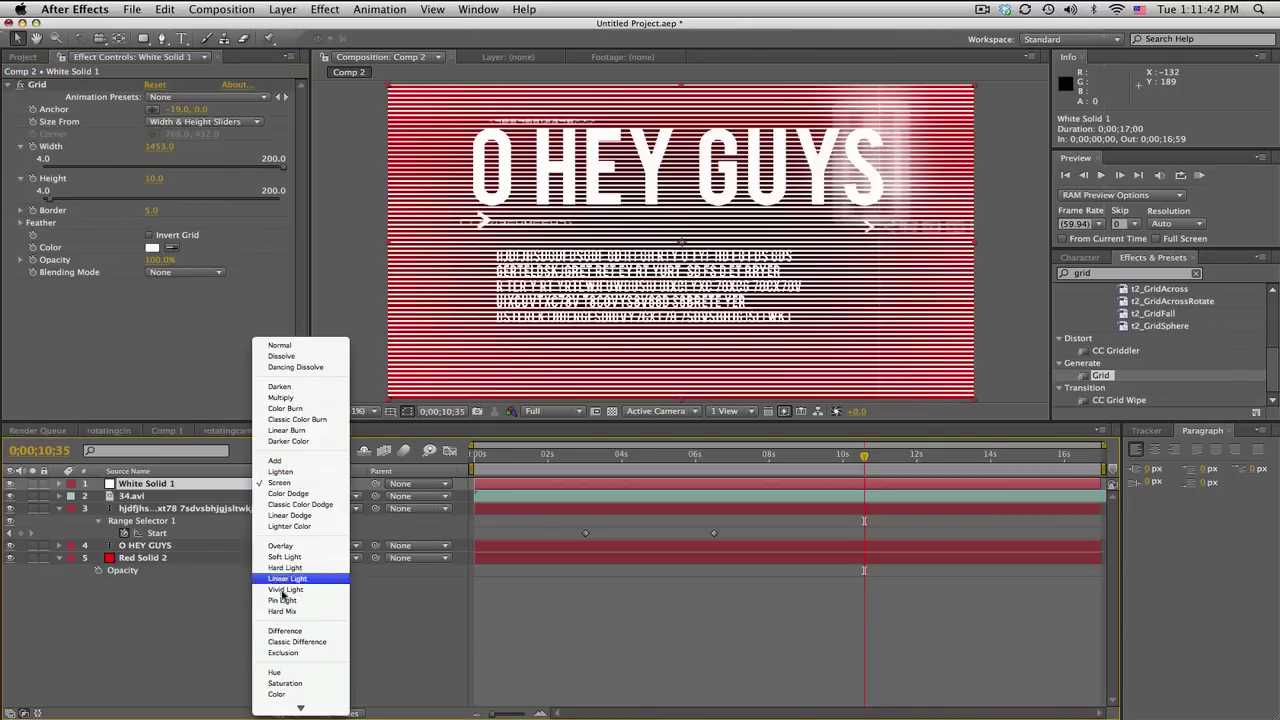
{"action": "left_click", "coordinate": [285, 556]}
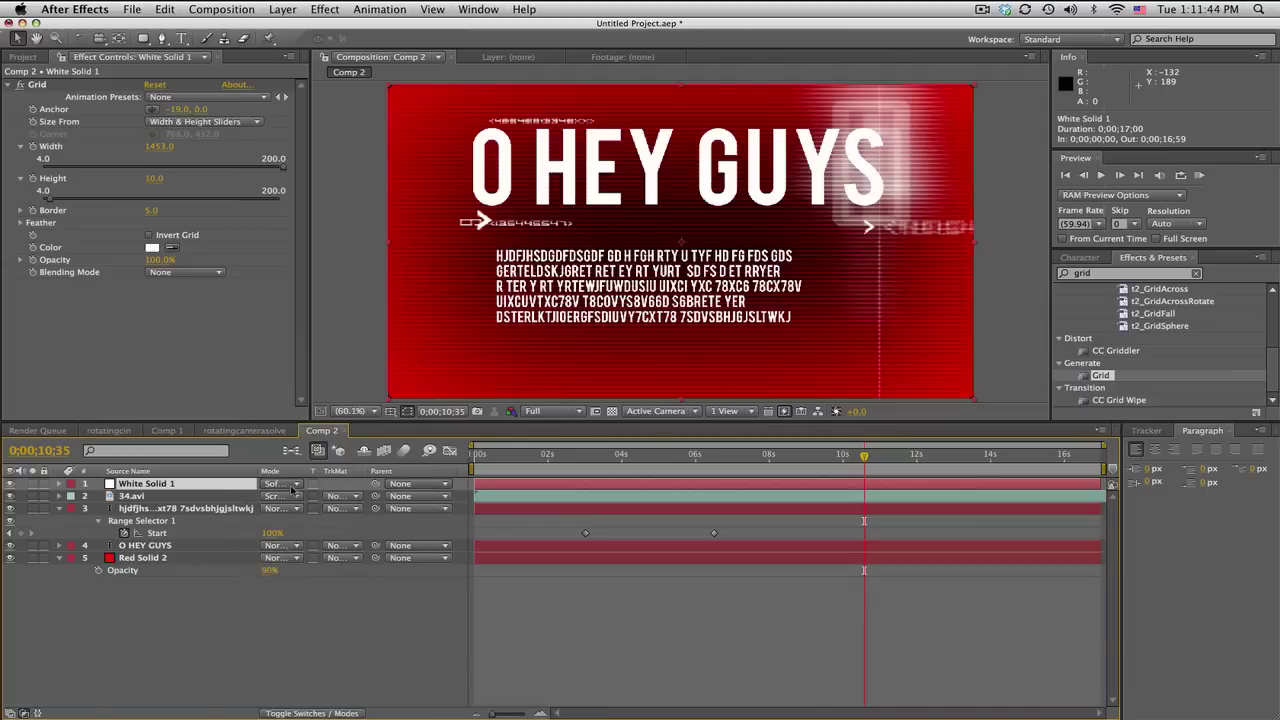
{"action": "left_click", "coordinate": [290, 485]}
{"action": "left_click", "coordinate": [290, 472]}
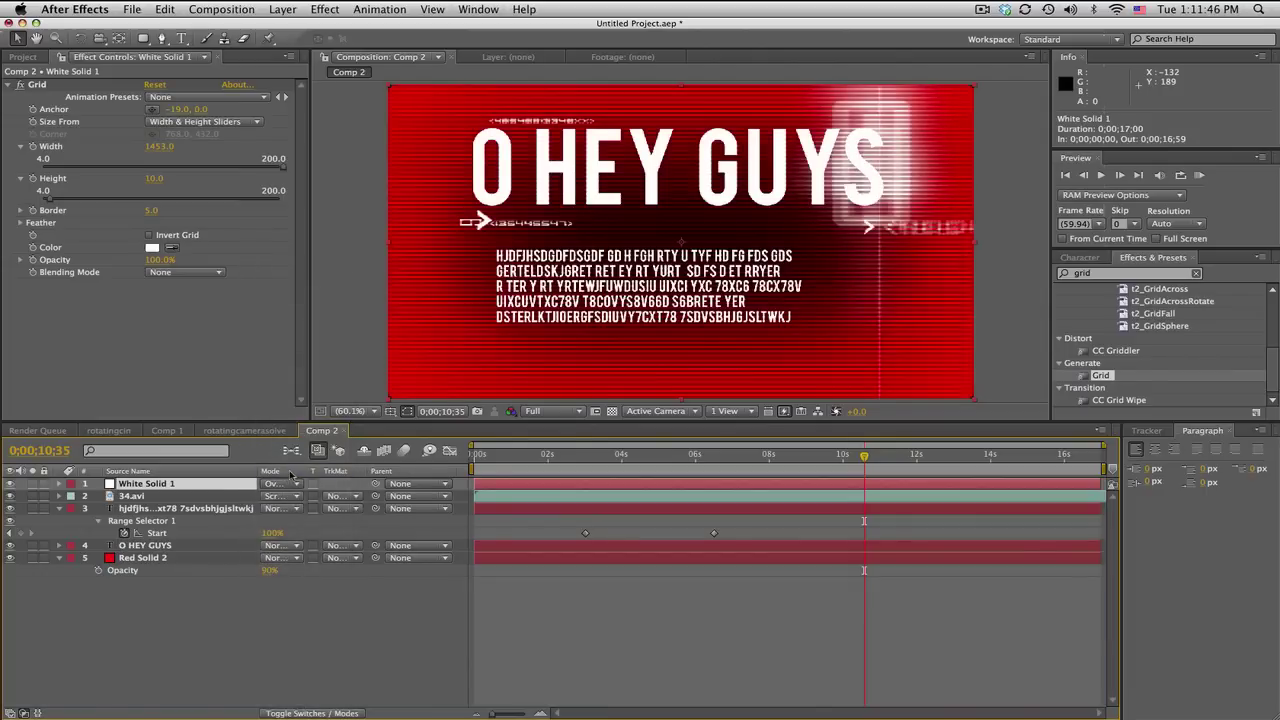
- Set White Solid 1's blending to Soft Light and its opacity to 29%, and preview the composition
{"action": "left_click", "coordinate": [285, 485]}
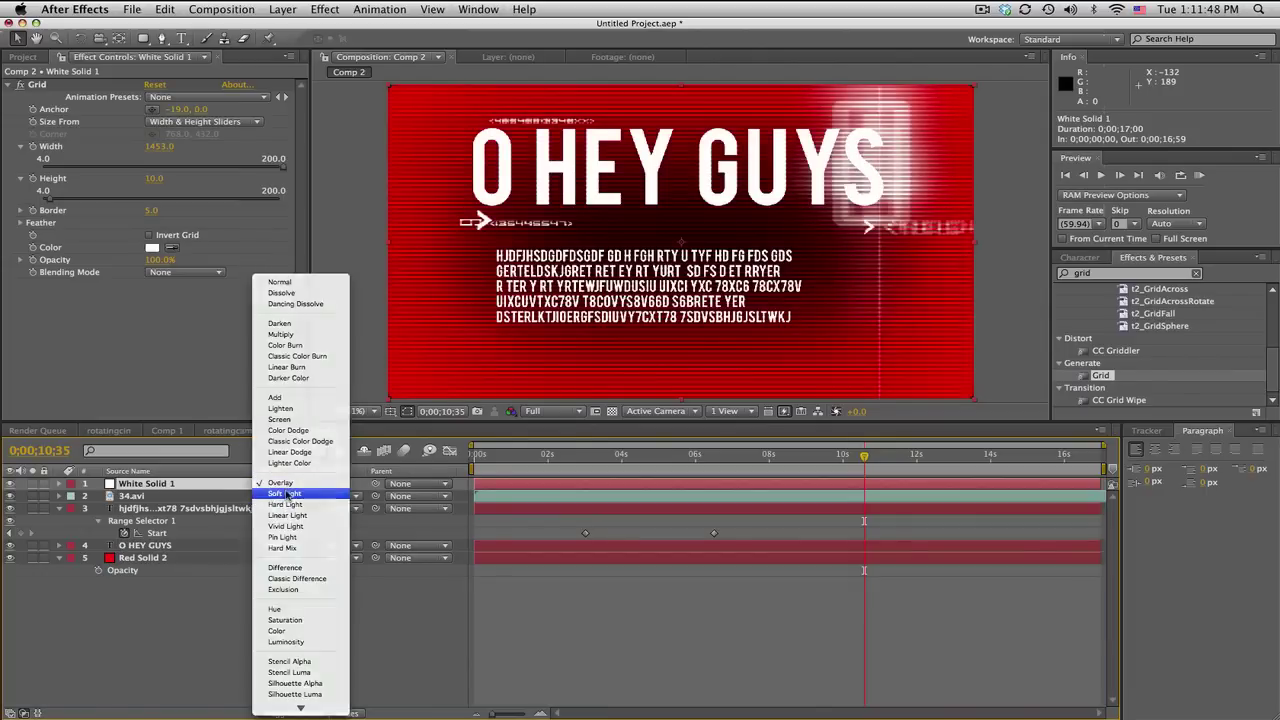
{"action": "left_click", "coordinate": [290, 496]}
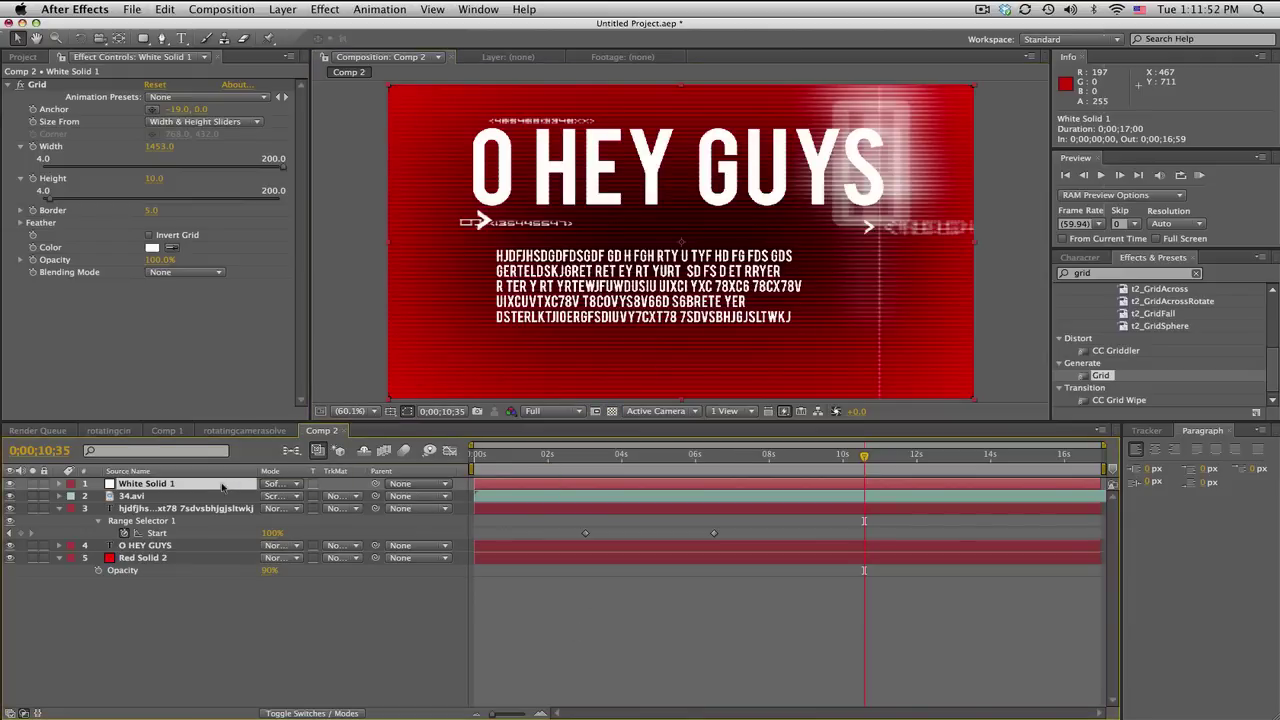
{"action": "key", "text": "t"}
{"action": "left_click", "coordinate": [191, 497]}
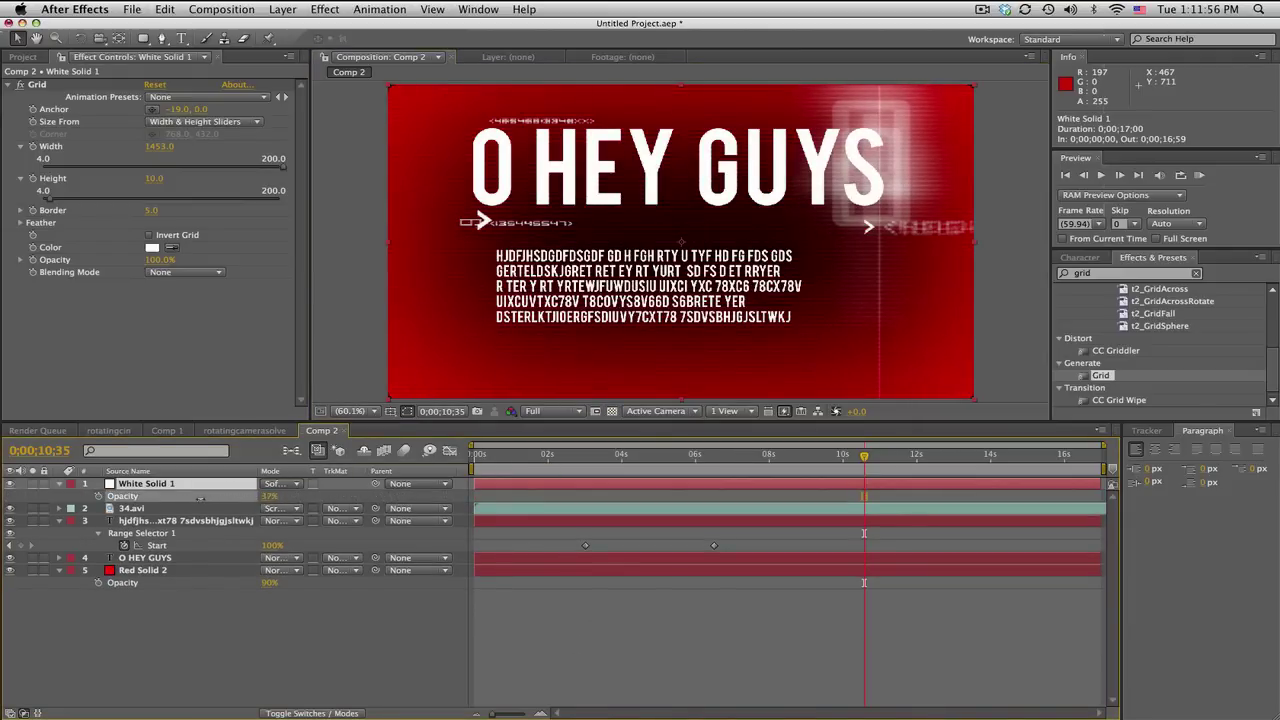
{"action": "left_click", "coordinate": [564, 626]}
{"action": "left_click_drag", "start_coordinate": [516, 455], "coordinate": [675, 454]}
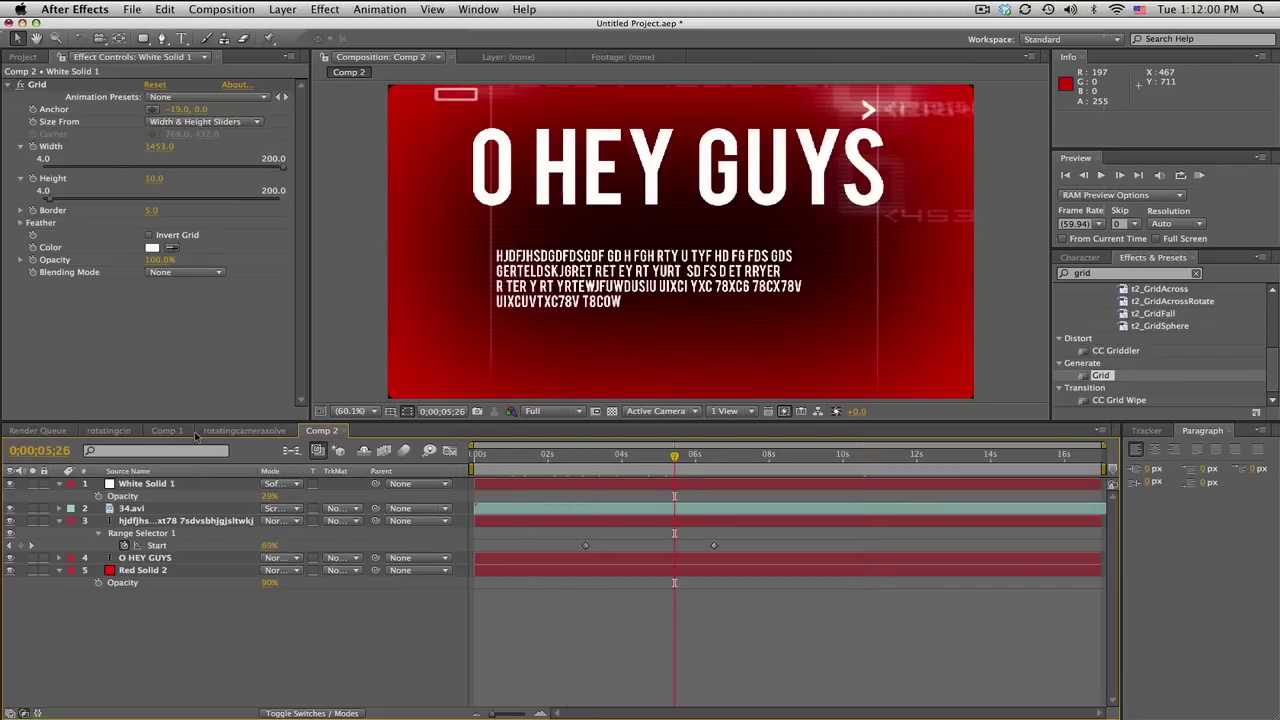
{"action": "key", "text": "space"}
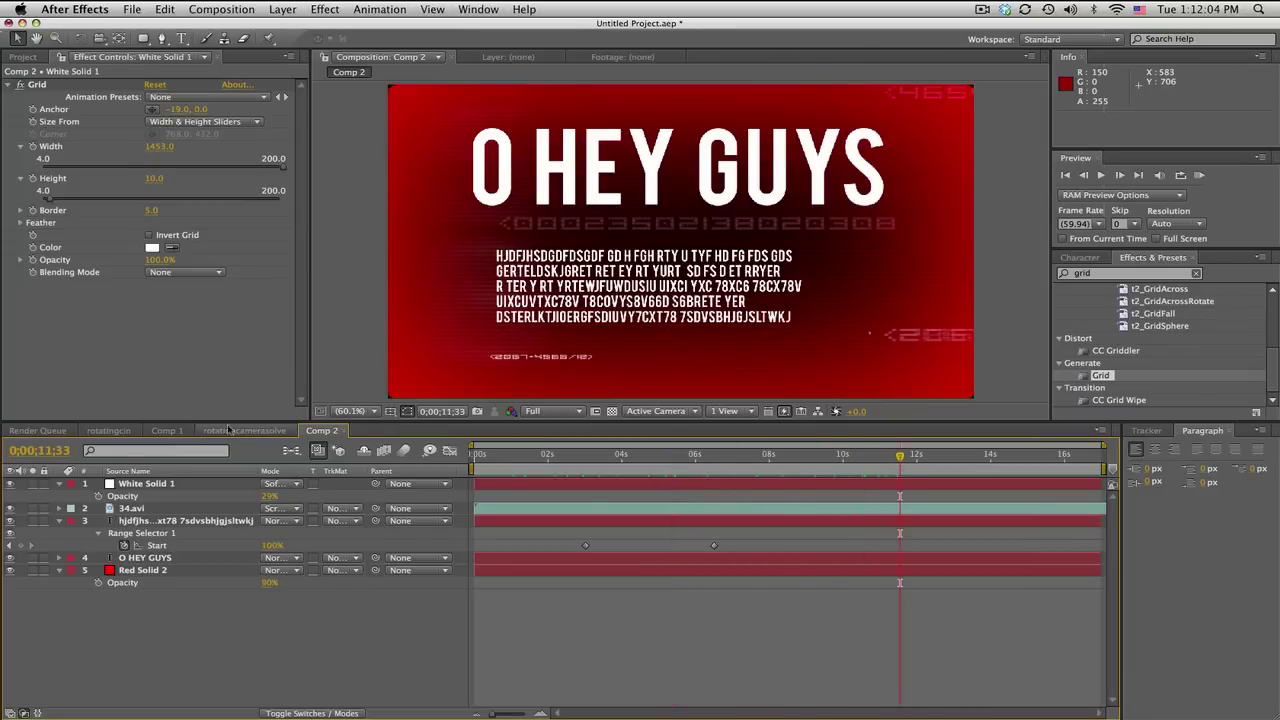
- Rename the Comp 2 composition as "screen" in its composition settings
{"action": "left_click", "coordinate": [167, 432]}
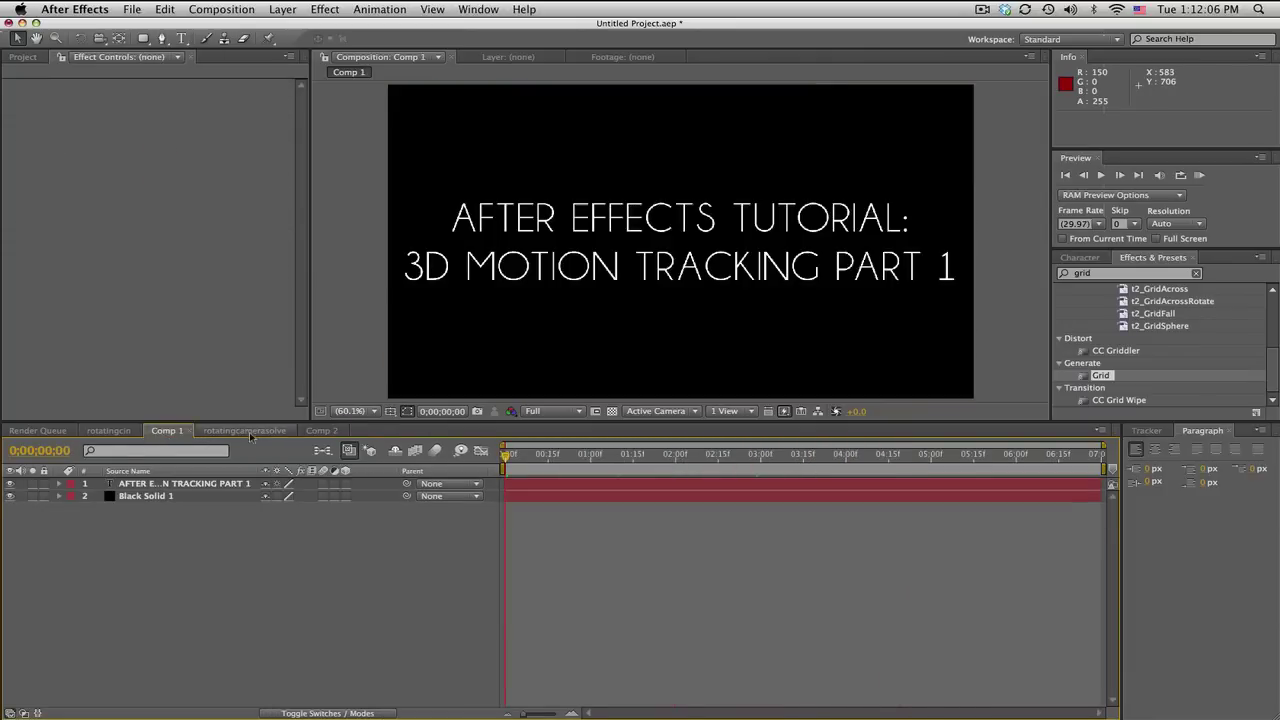
{"action": "left_click", "coordinate": [240, 431]}
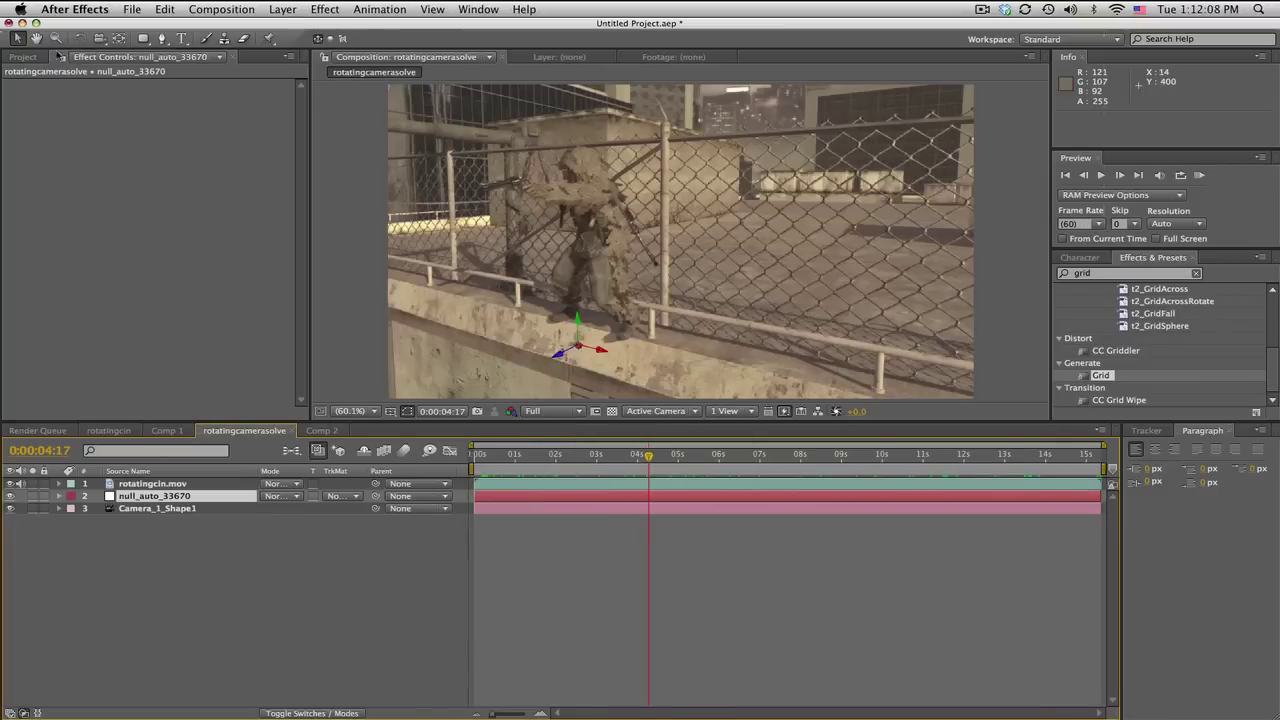
{"action": "left_click", "coordinate": [22, 56]}
{"action": "left_click", "coordinate": [321, 431]}
{"action": "left_click", "coordinate": [221, 9]}
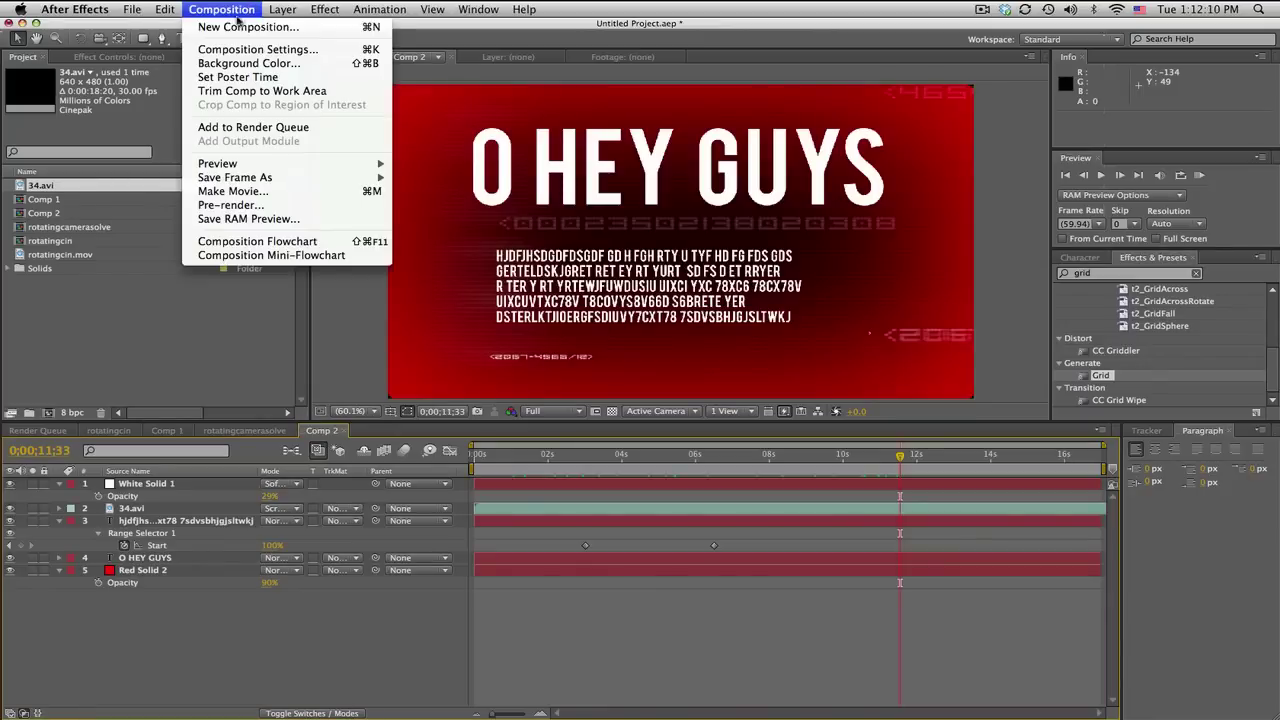
{"action": "left_click", "coordinate": [240, 48]}
{"action": "type", "text": "scre"}
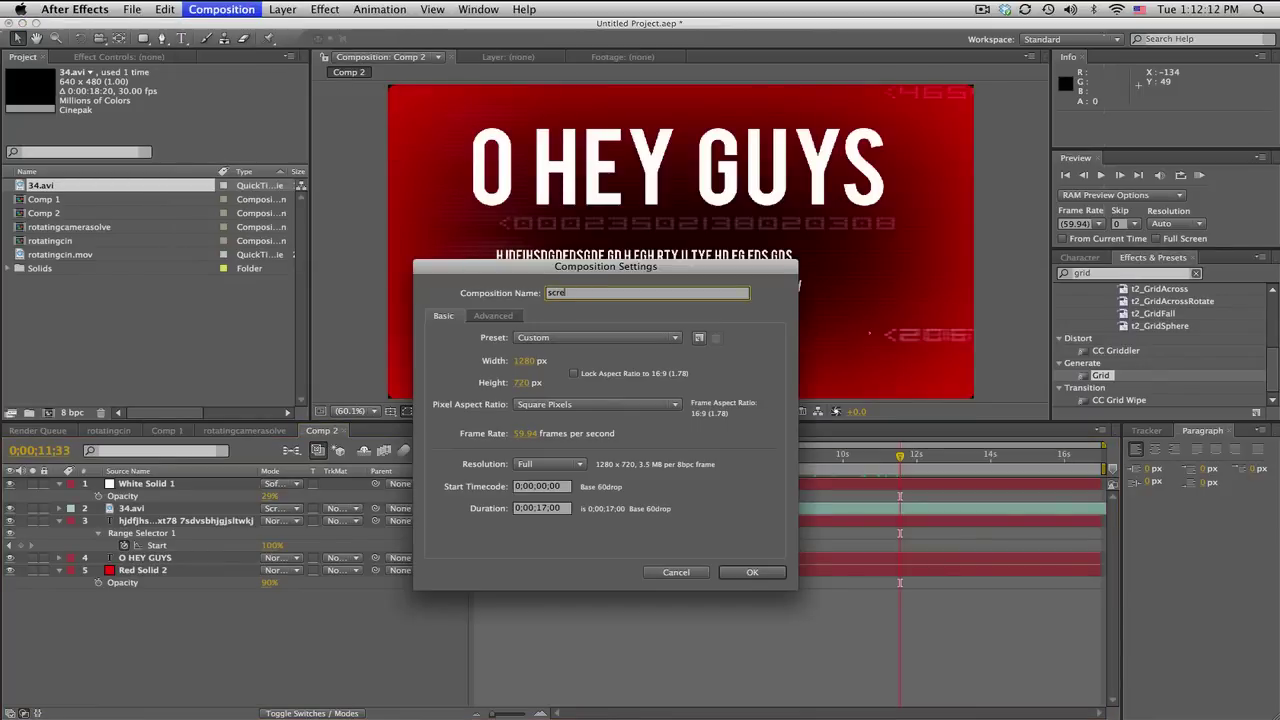
{"action": "type", "text": "en"}
{"action": "key", "text": "Return"}
- Add the screen composition as the top layer of rotatingcamerasolve and make it a 3D layer
{"action": "left_click", "coordinate": [166, 431]}
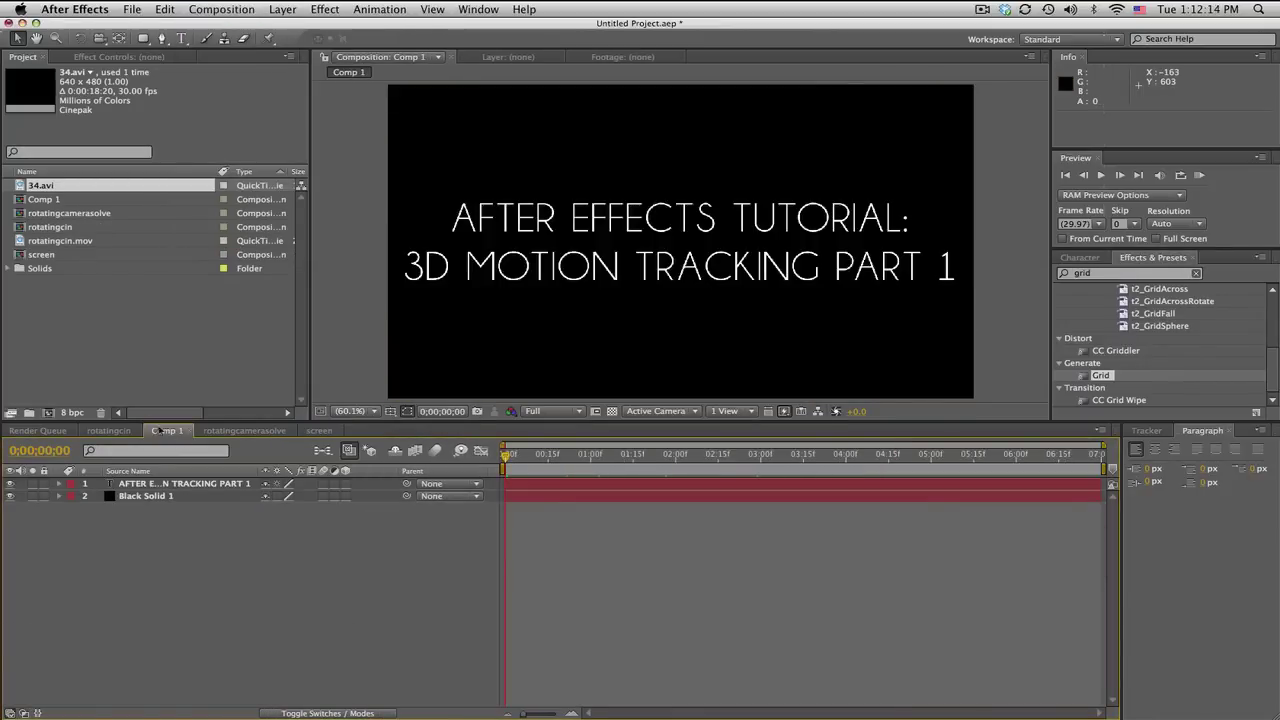
{"action": "left_click", "coordinate": [244, 431]}
{"action": "left_click_drag", "start_coordinate": [44, 259], "coordinate": [188, 481]}
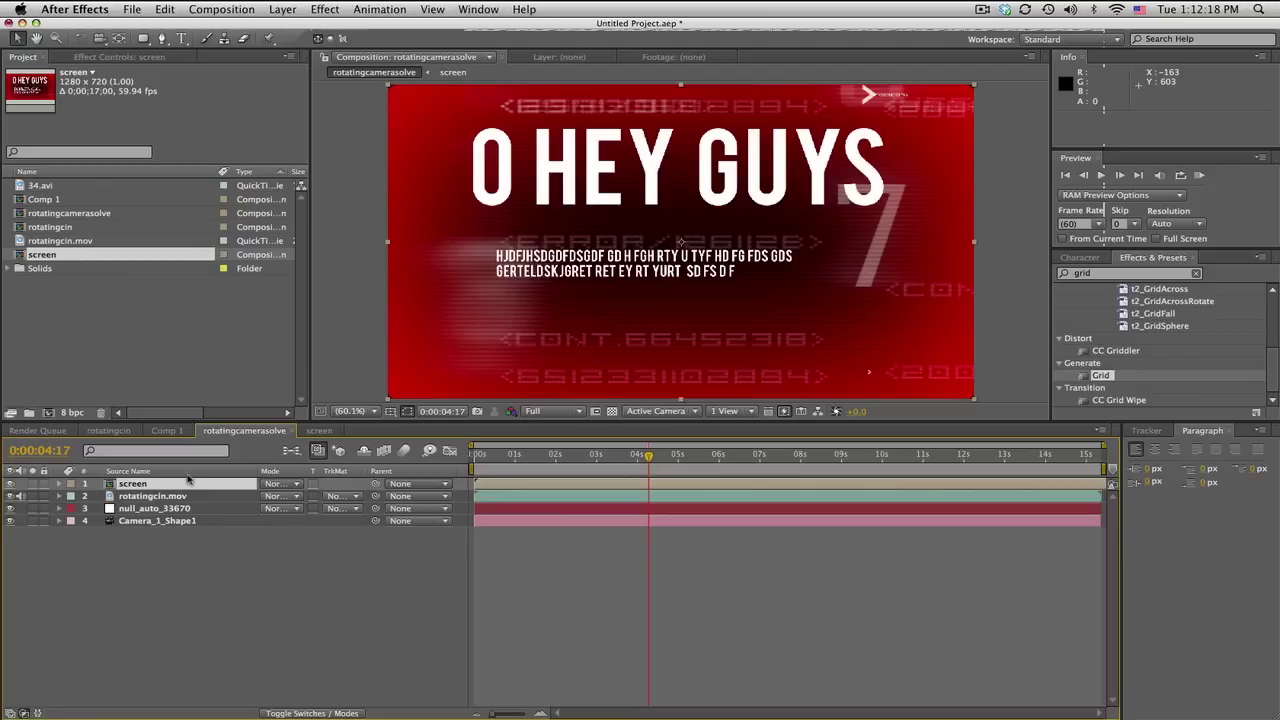
{"action": "left_click", "coordinate": [352, 713]}
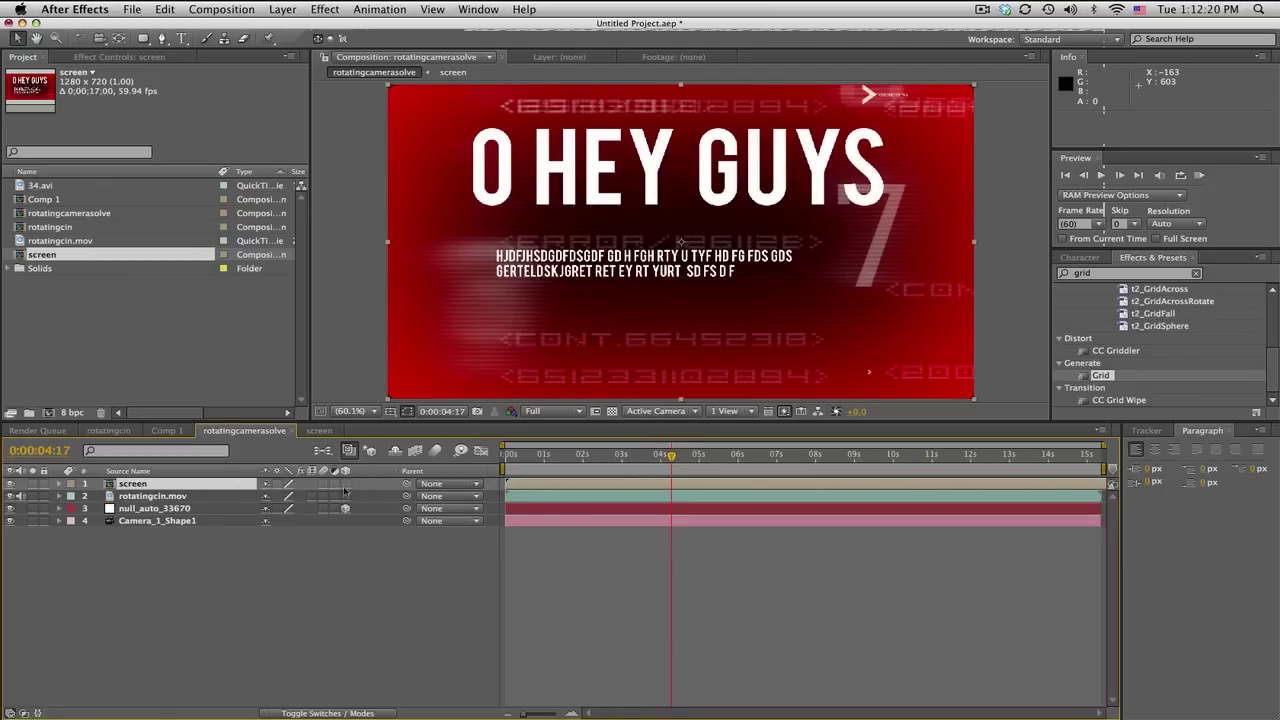
{"action": "left_click", "coordinate": [345, 484]}
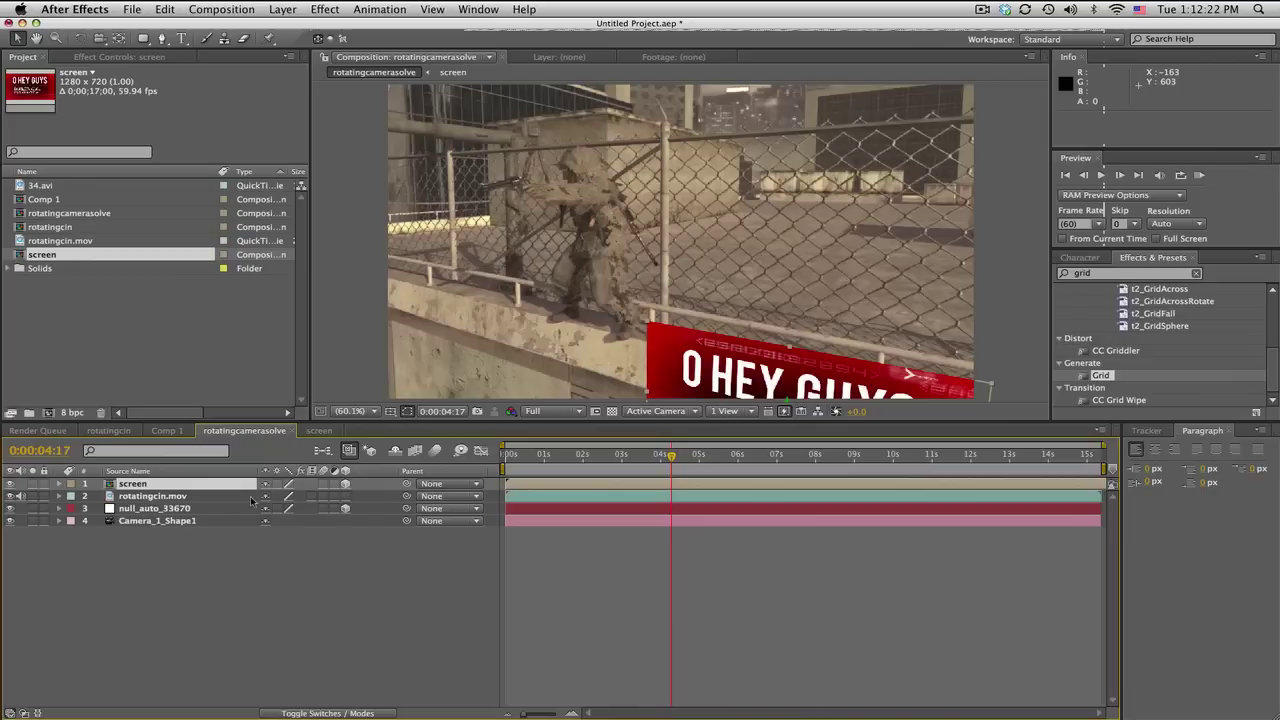
- Copy the position of null_auto_33670 onto the screen layer and scrub the timeline to check the tracking
{"action": "left_click", "coordinate": [198, 509]}
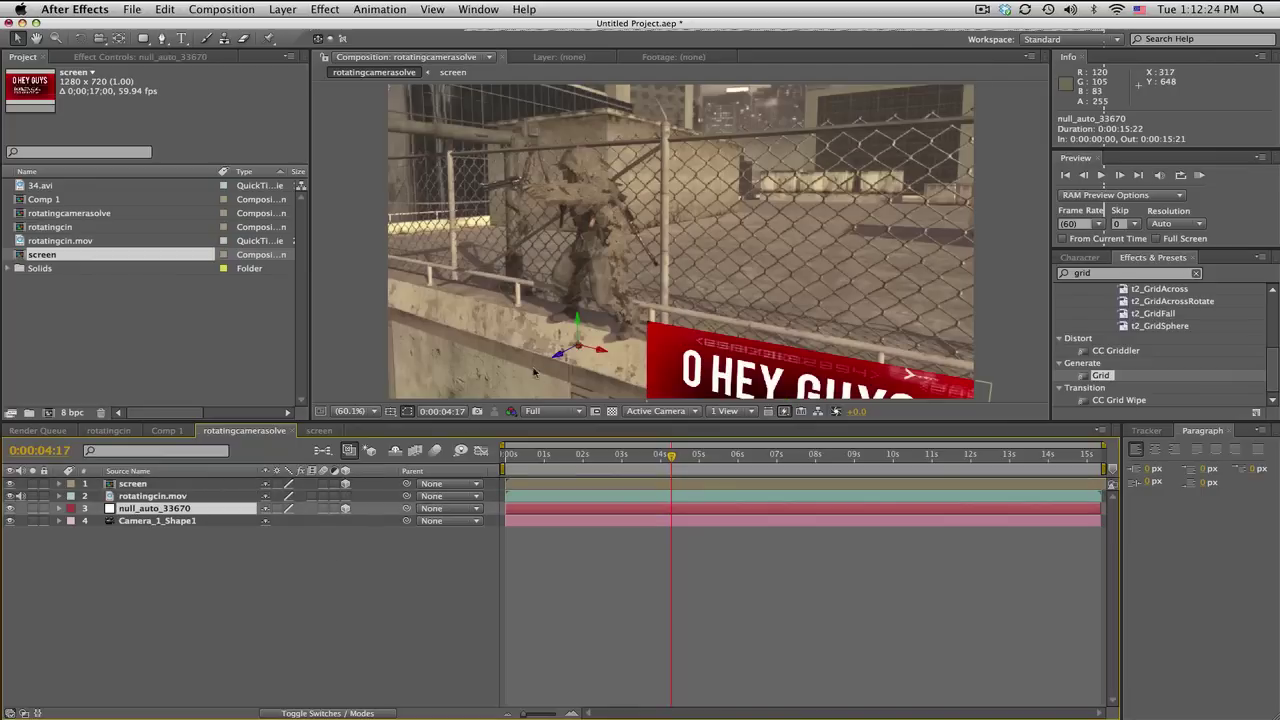
{"action": "key", "text": "p"}
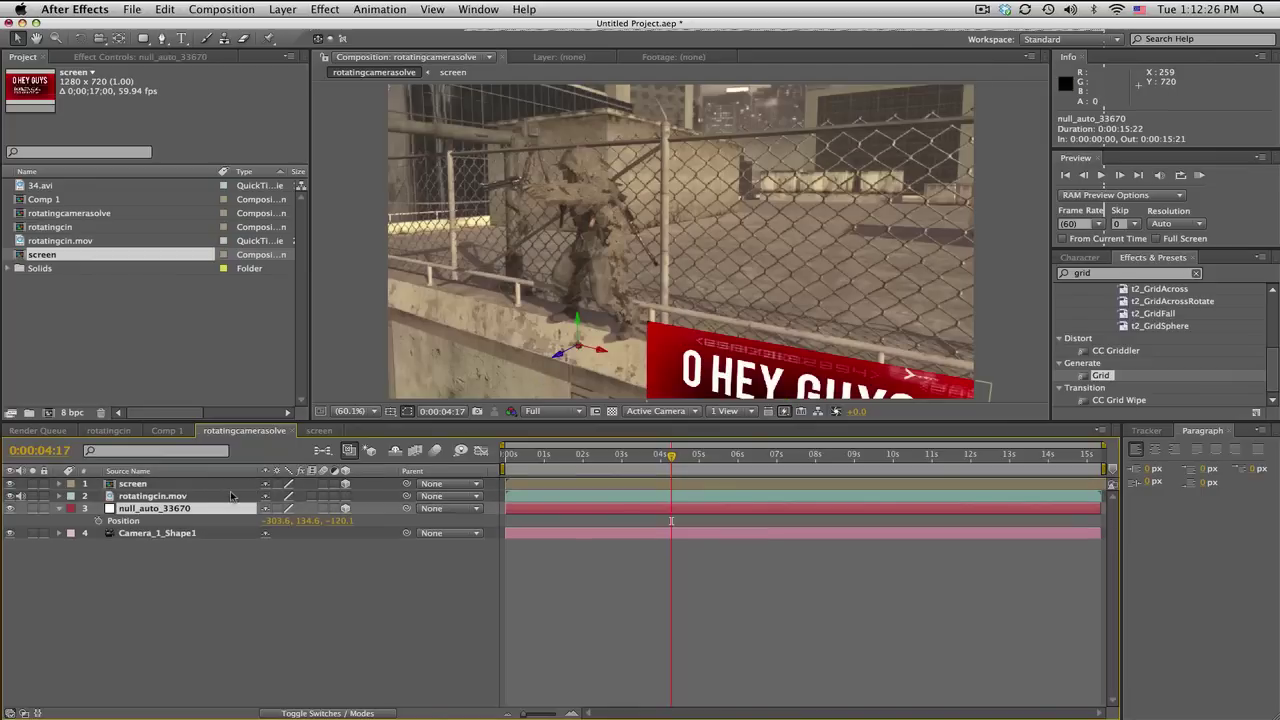
{"action": "left_click", "coordinate": [127, 525]}
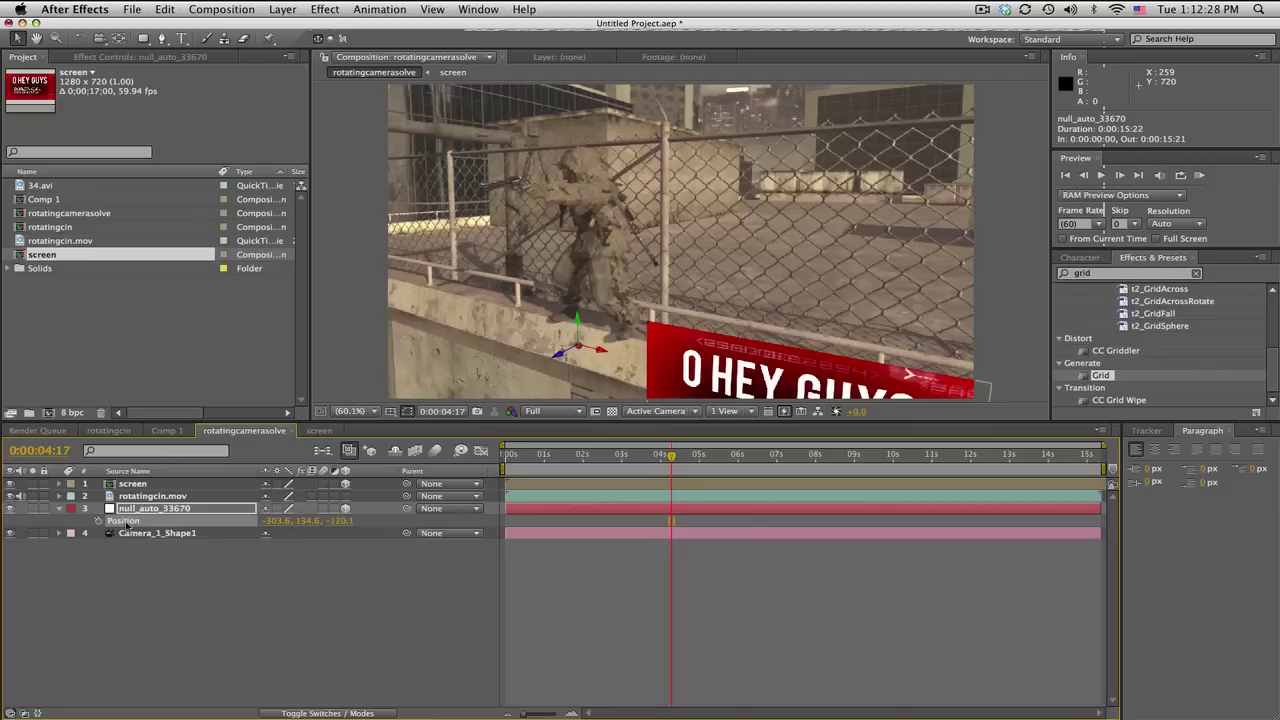
{"action": "left_click", "coordinate": [148, 485]}
{"action": "key", "text": "p"}
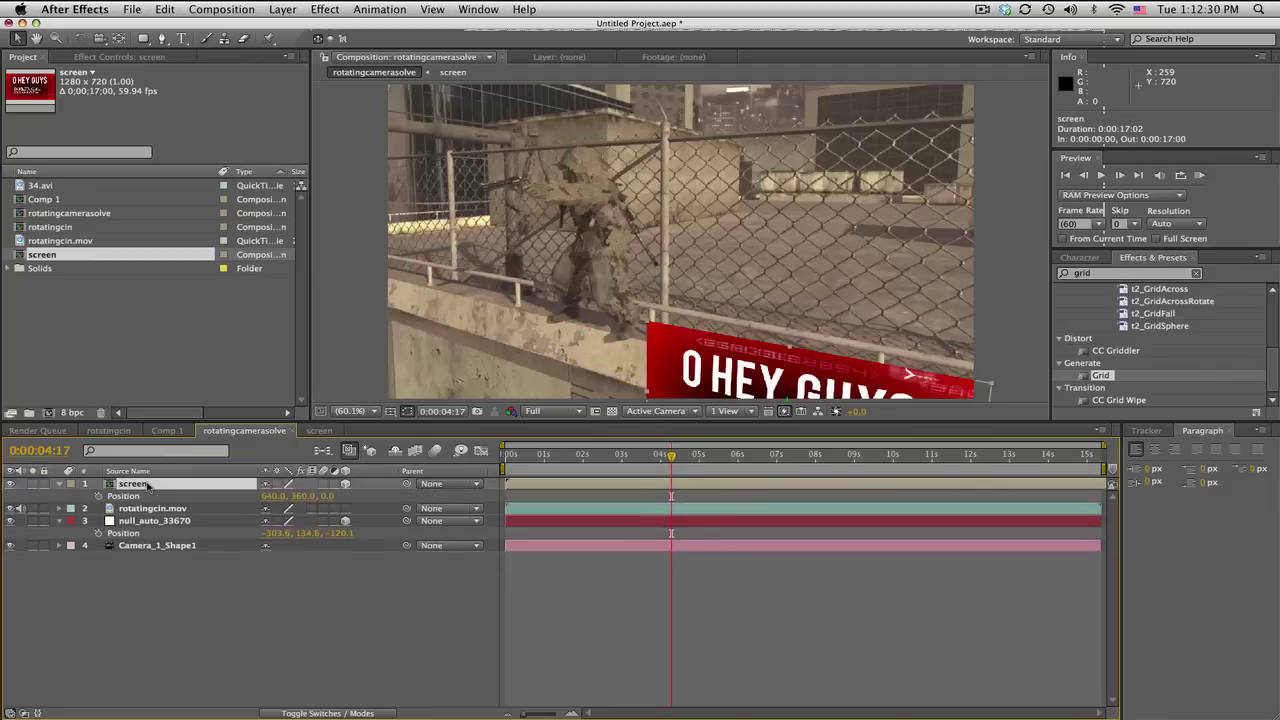
{"action": "left_click", "coordinate": [148, 496]}
{"action": "key", "text": "super+v"}
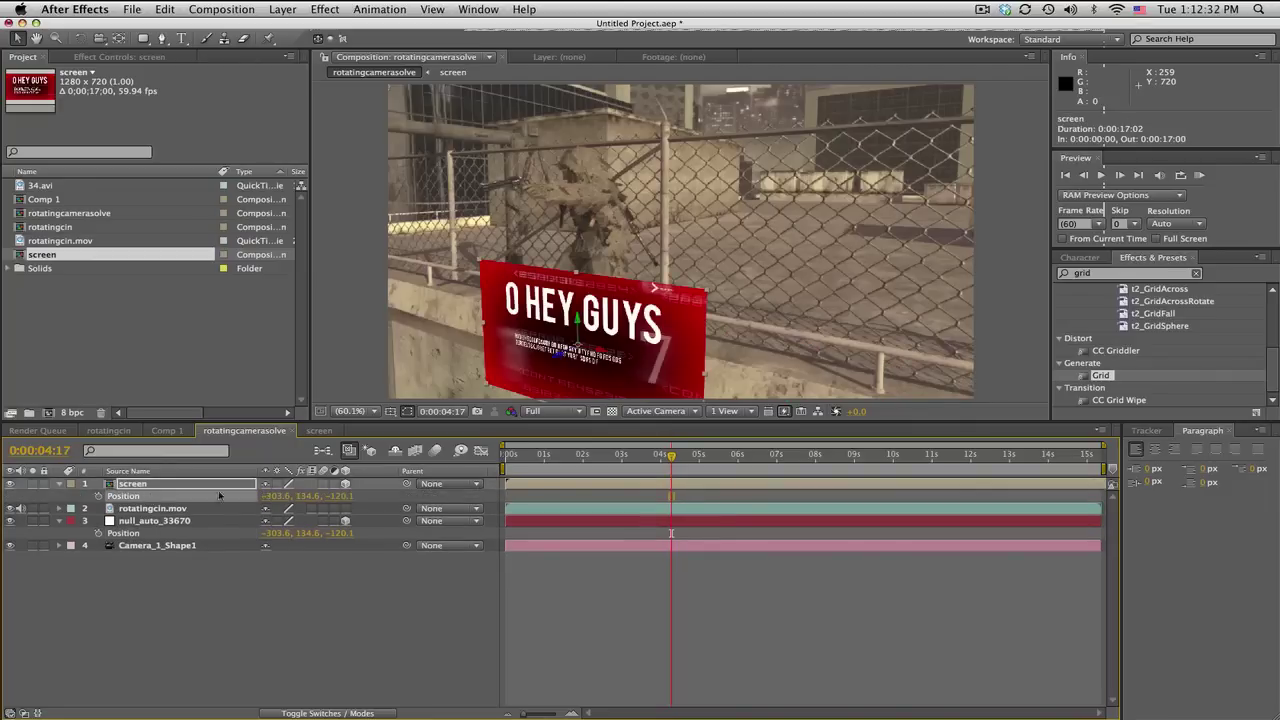
{"action": "left_click_drag", "start_coordinate": [594, 462], "coordinate": [783, 471]}
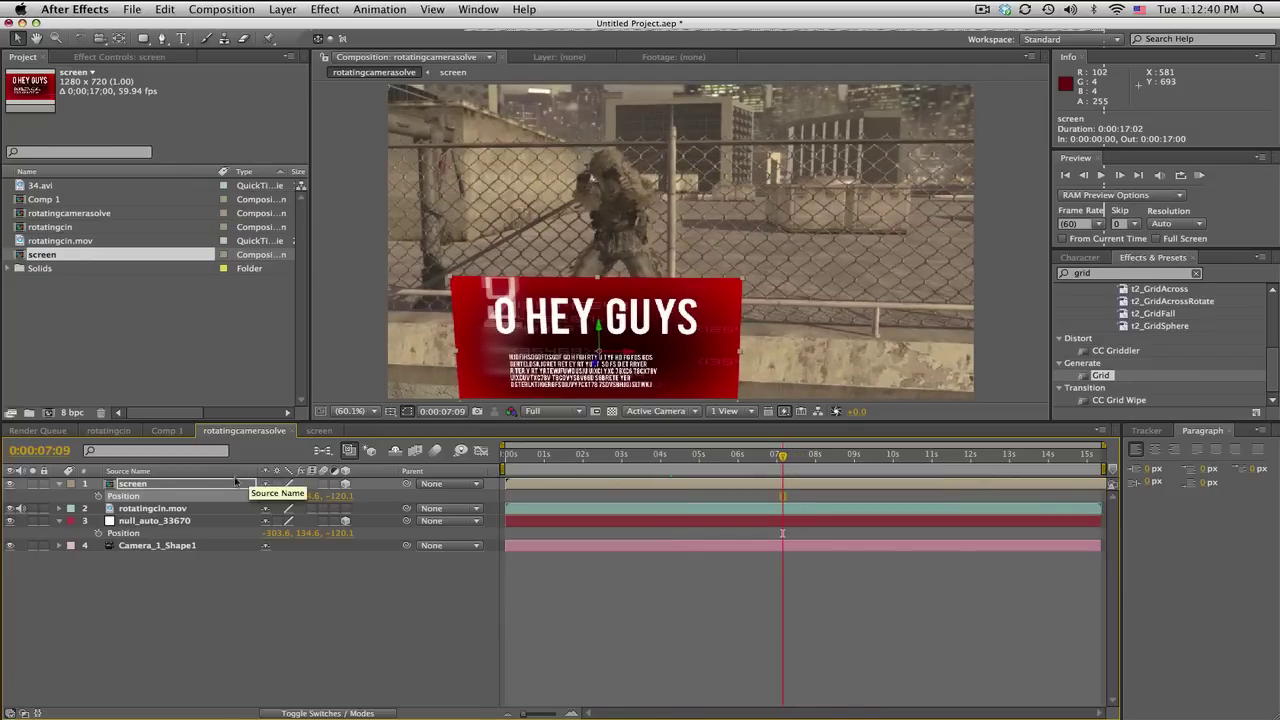
- Move the screen layer in 3D space to a Z position of -802.1 and a Y position of -430.4
{"action": "key", "text": "Return"}
{"action": "key", "text": "p"}
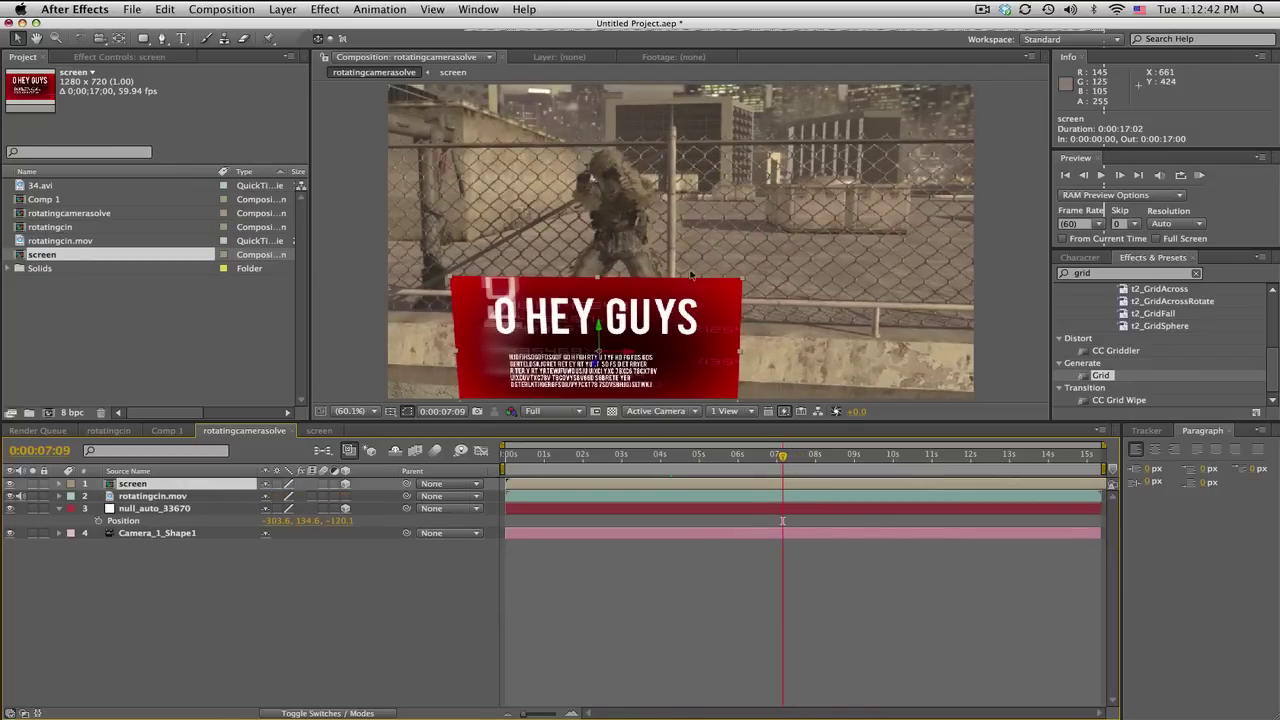
{"action": "left_click_drag", "start_coordinate": [716, 456], "coordinate": [624, 456]}
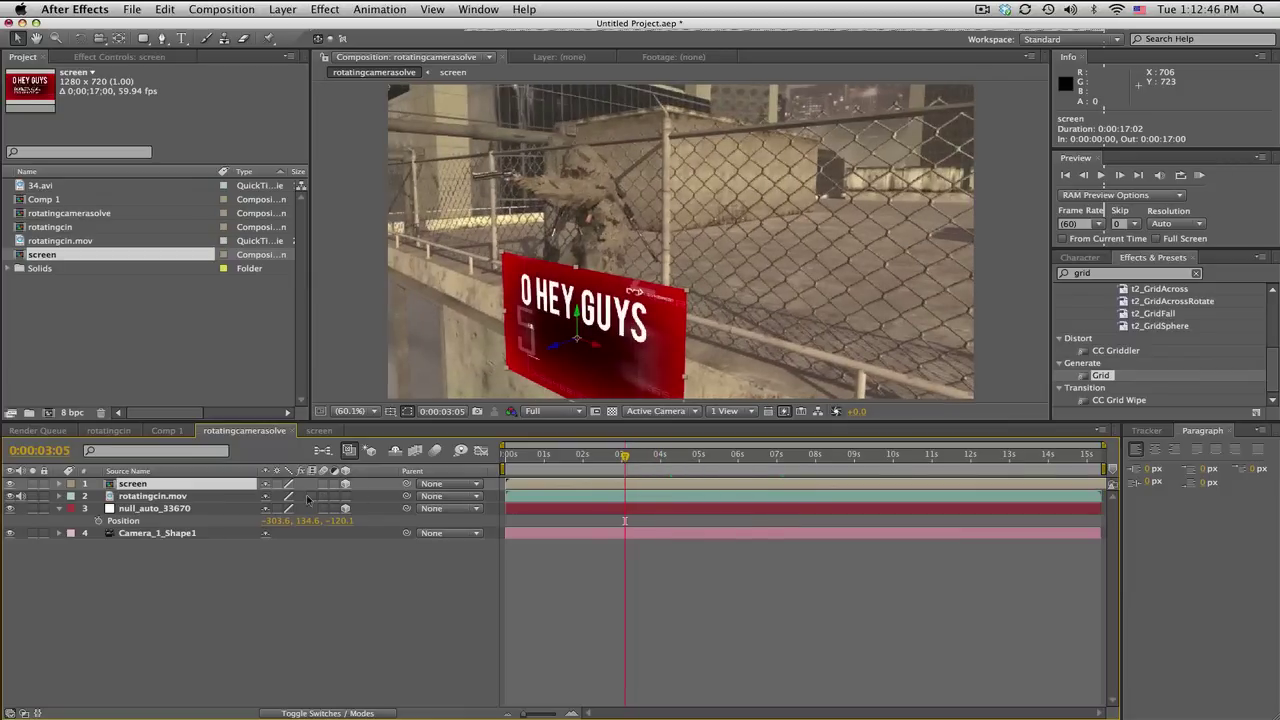
{"action": "key", "text": "p"}
{"action": "left_click_drag", "start_coordinate": [341, 496], "coordinate": [547, 458]}
{"action": "left_click_drag", "start_coordinate": [338, 498], "coordinate": [568, 490]}
{"action": "left_click", "coordinate": [534, 458]}
{"action": "key", "text": "KP_0"}
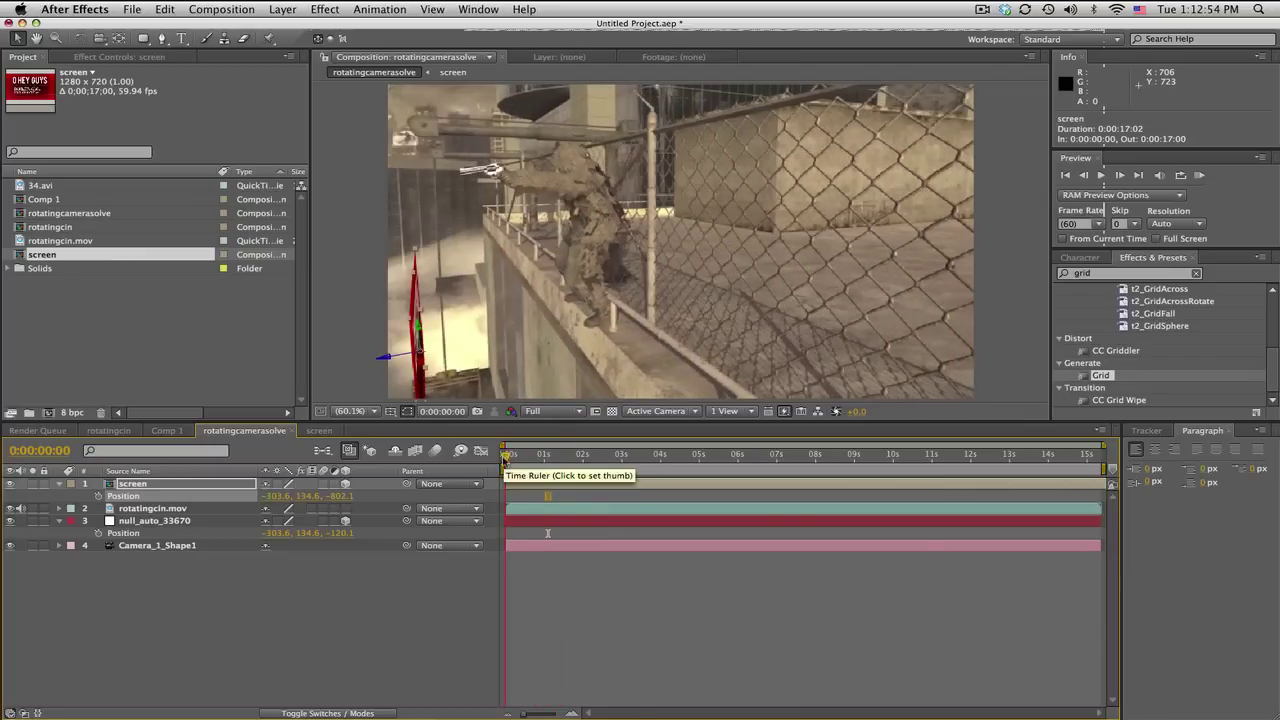
{"action": "left_click", "coordinate": [748, 460]}
{"action": "left_click_drag", "start_coordinate": [300, 496], "coordinate": [188, 482]}
- Scale the screen layer uniformly to 50%
{"action": "key", "text": "s"}
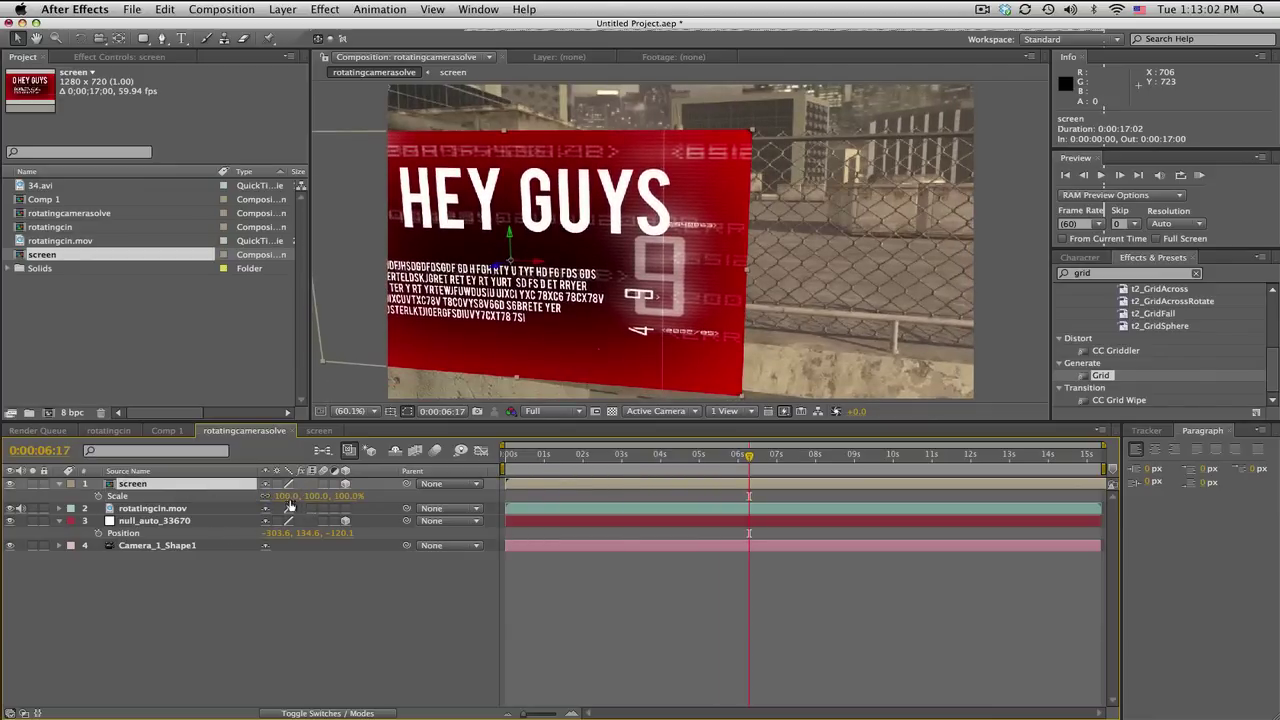
{"action": "left_click_drag", "start_coordinate": [289, 505], "coordinate": [266, 507]}
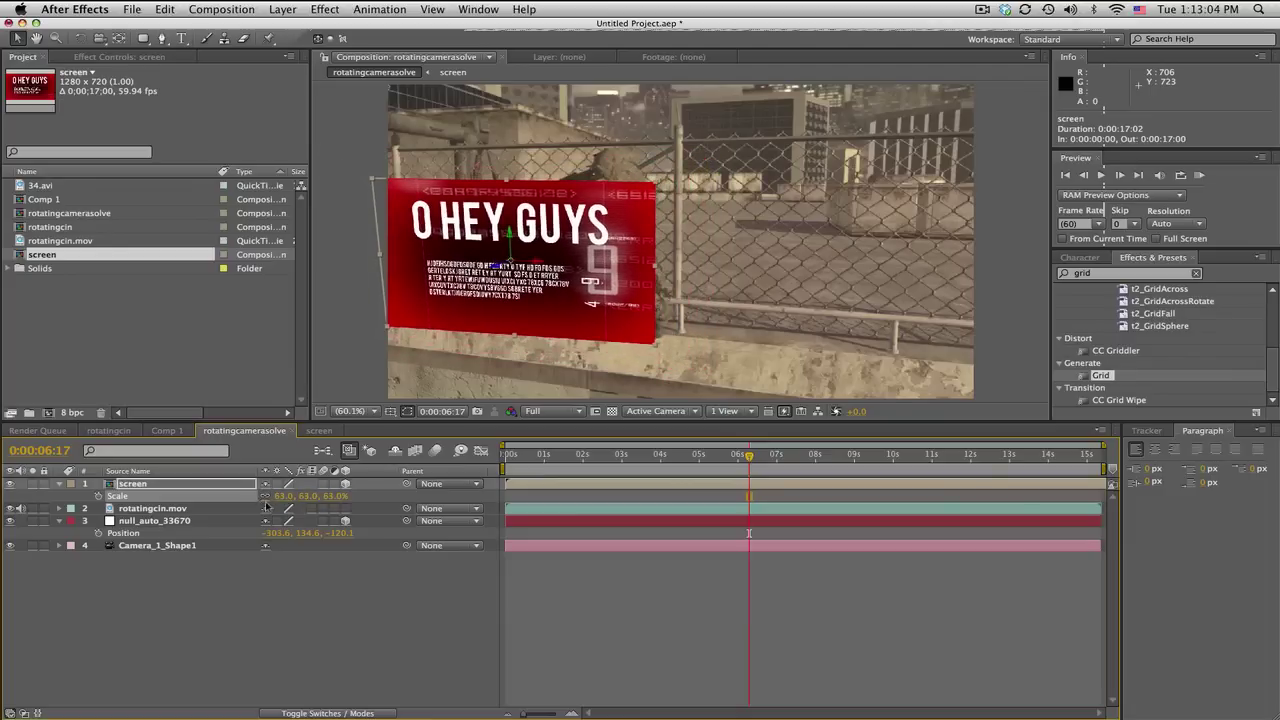
{"action": "left_click", "coordinate": [287, 497]}
{"action": "type", "text": "50"}
{"action": "key", "text": "Return"}
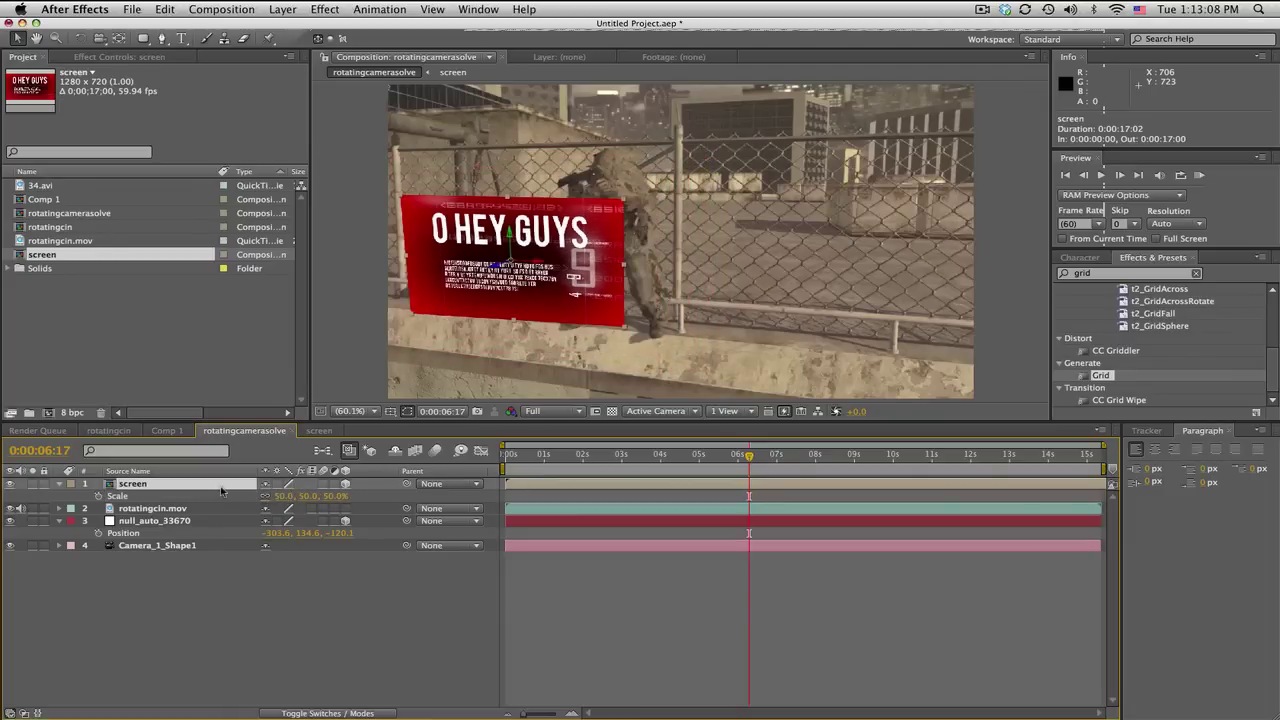
- Set the screen layer's Y rotation to -180° and scrub through the shot to check it
{"action": "key", "text": "r"}
{"action": "left_click_drag", "start_coordinate": [289, 523], "coordinate": [172, 533]}
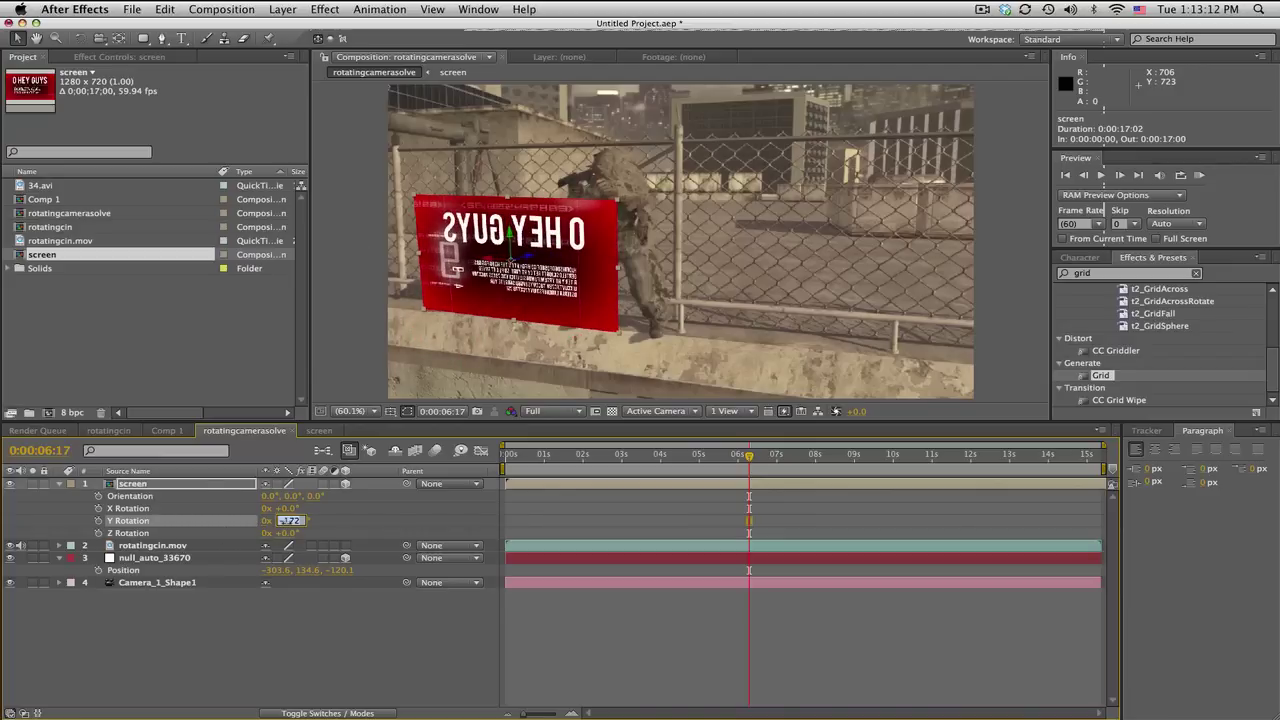
{"action": "type", "text": "-180"}
{"action": "key", "text": "Return"}
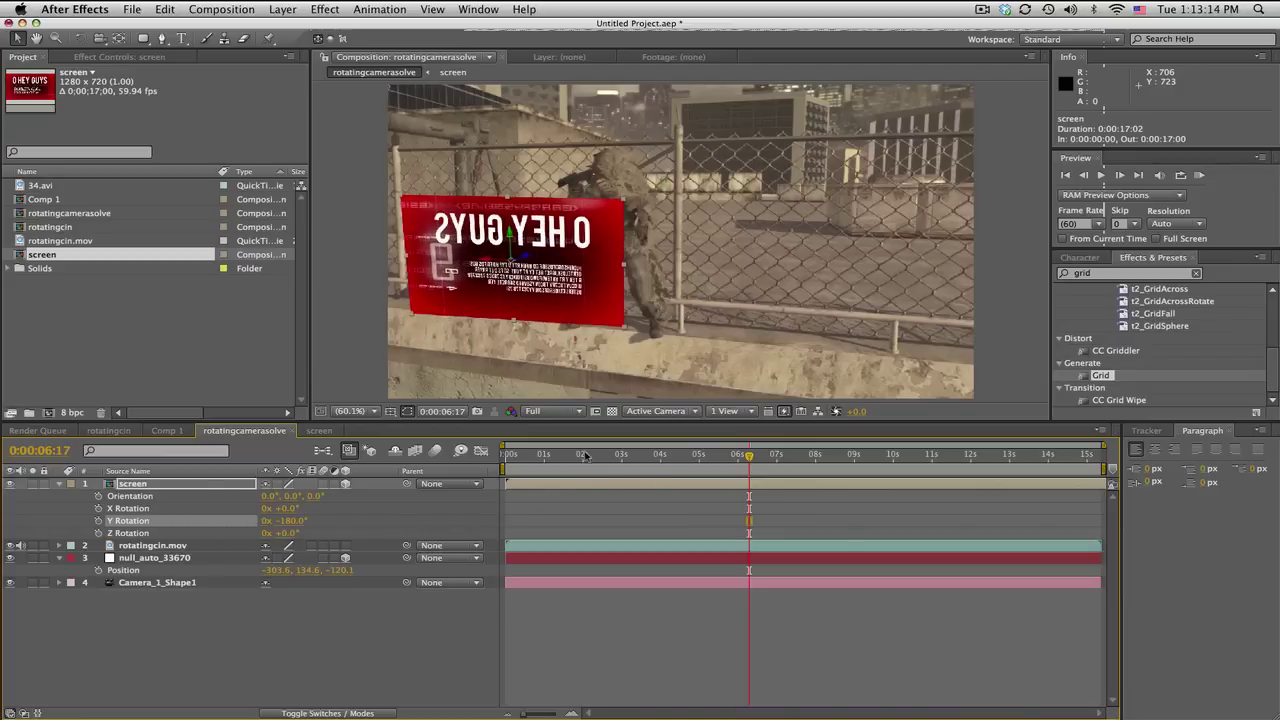
{"action": "left_click_drag", "start_coordinate": [585, 456], "coordinate": [745, 462]}
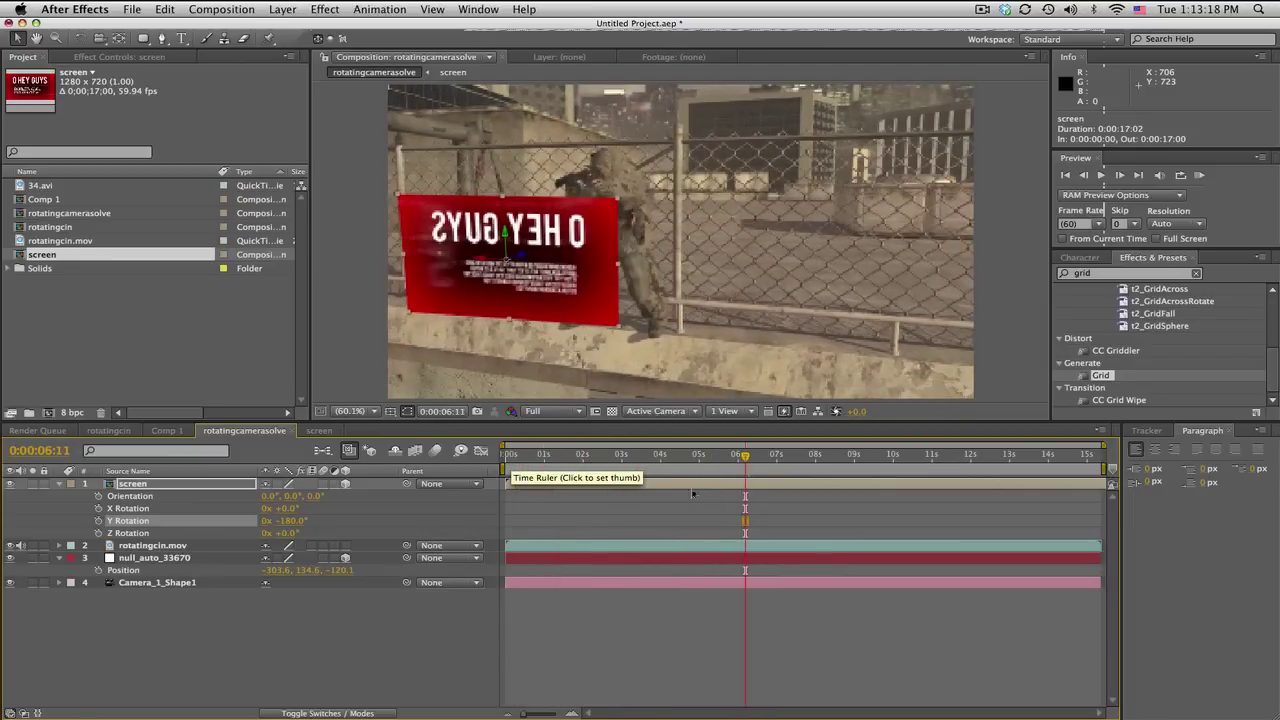
- Set the screen layer's blending mode to Add and scrub through the shot to check it
{"action": "left_click", "coordinate": [327, 713]}
{"action": "left_click", "coordinate": [300, 483]}
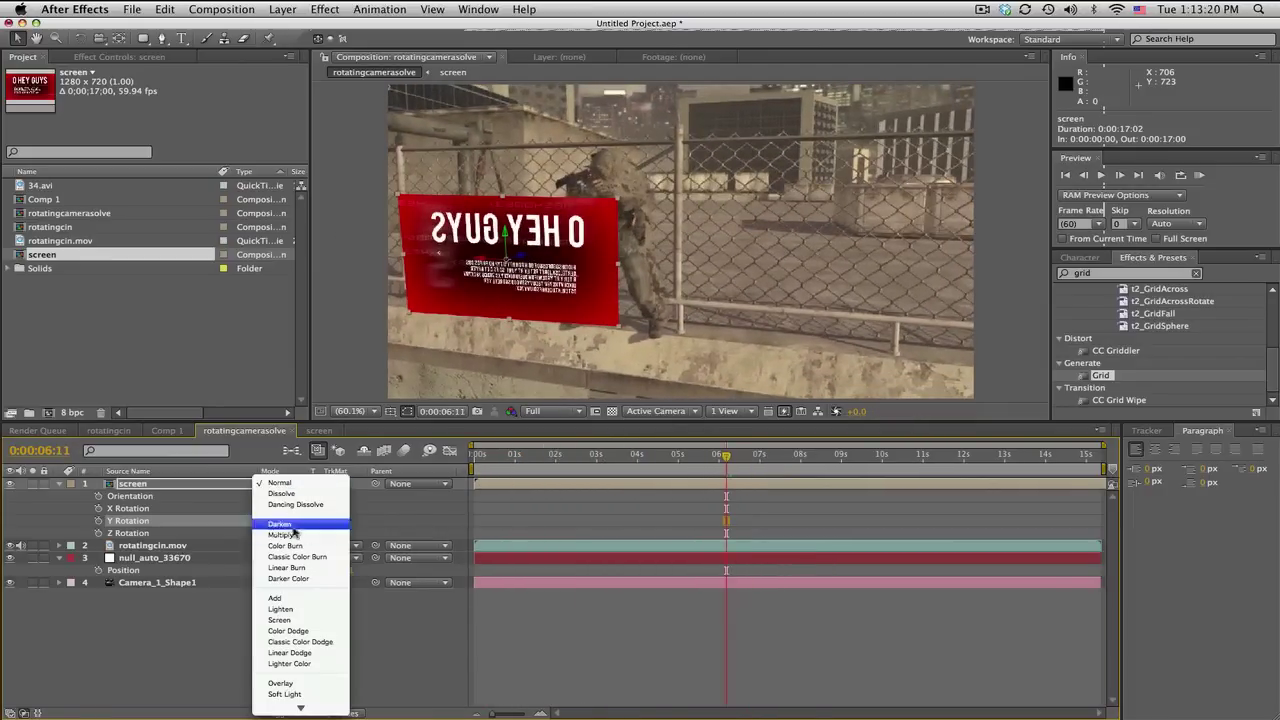
{"action": "left_click", "coordinate": [276, 598]}
{"action": "left_click_drag", "start_coordinate": [620, 457], "coordinate": [813, 457]}
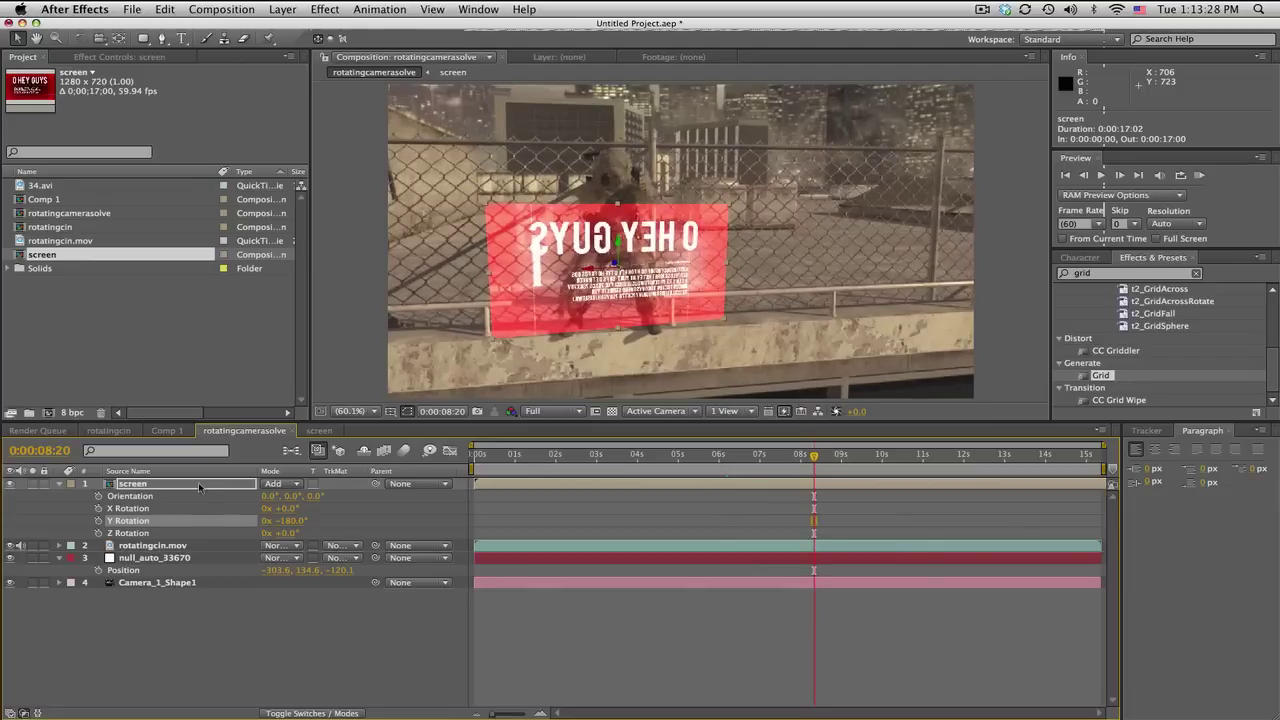
- Shift the screen layer's X position to -253.6 and check its placement at another frame
{"action": "key", "text": "p"}
{"action": "left_click_drag", "start_coordinate": [268, 498], "coordinate": [318, 498]}
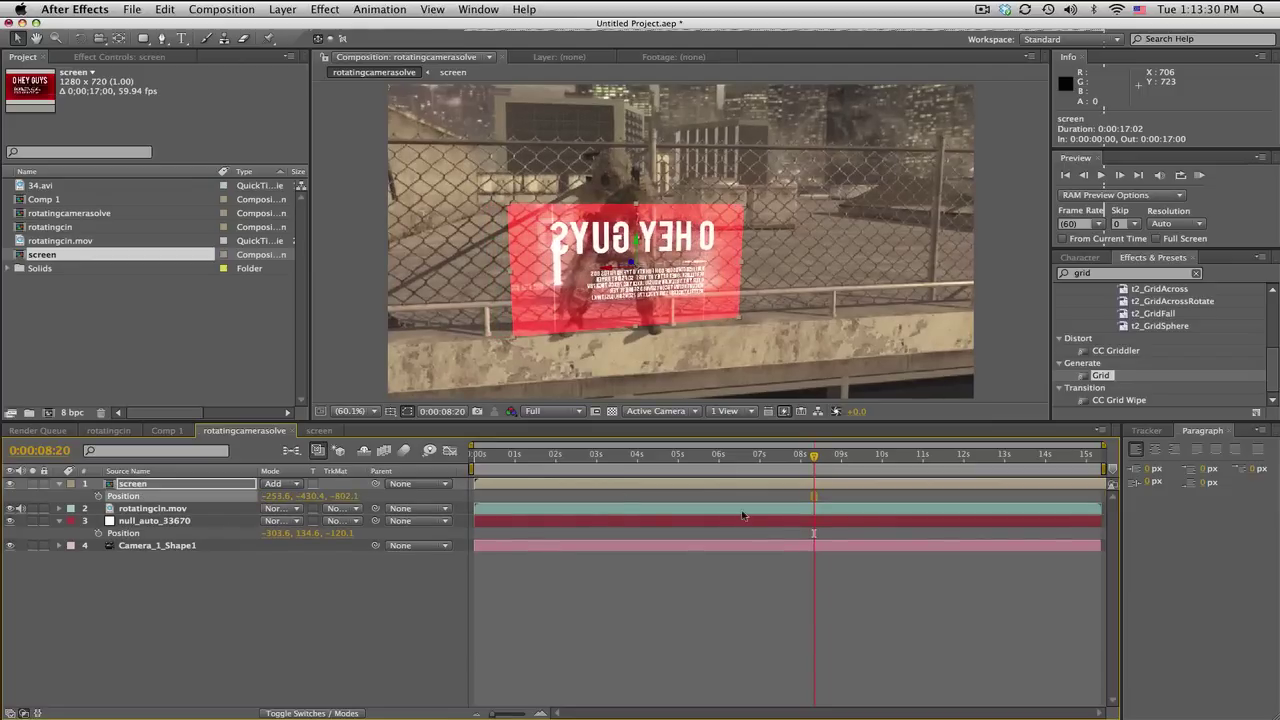
{"action": "left_click_drag", "start_coordinate": [797, 459], "coordinate": [749, 459]}
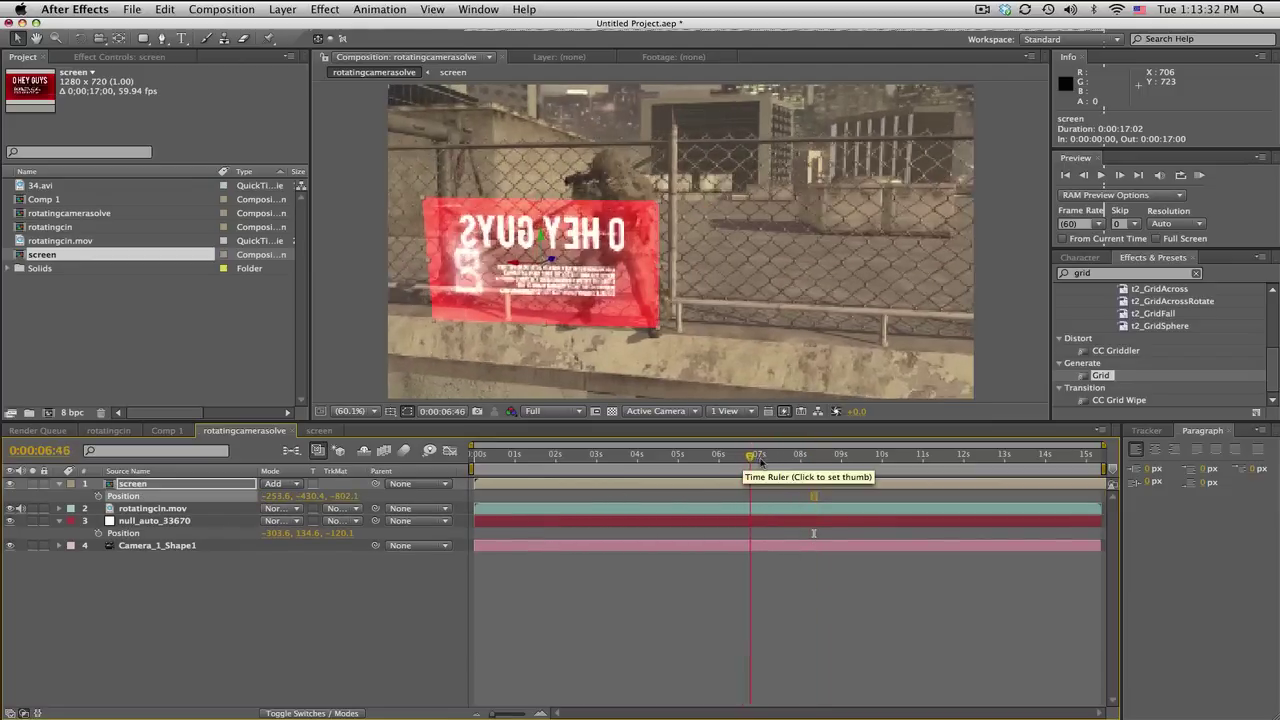
- Duplicate the screen layer twice at 0;00;07;31 and move the topmost copy to an X position of 450.4
{"action": "left_click", "coordinate": [781, 459]}
{"action": "key", "text": "super+d"}
{"action": "key", "text": "super+d"}
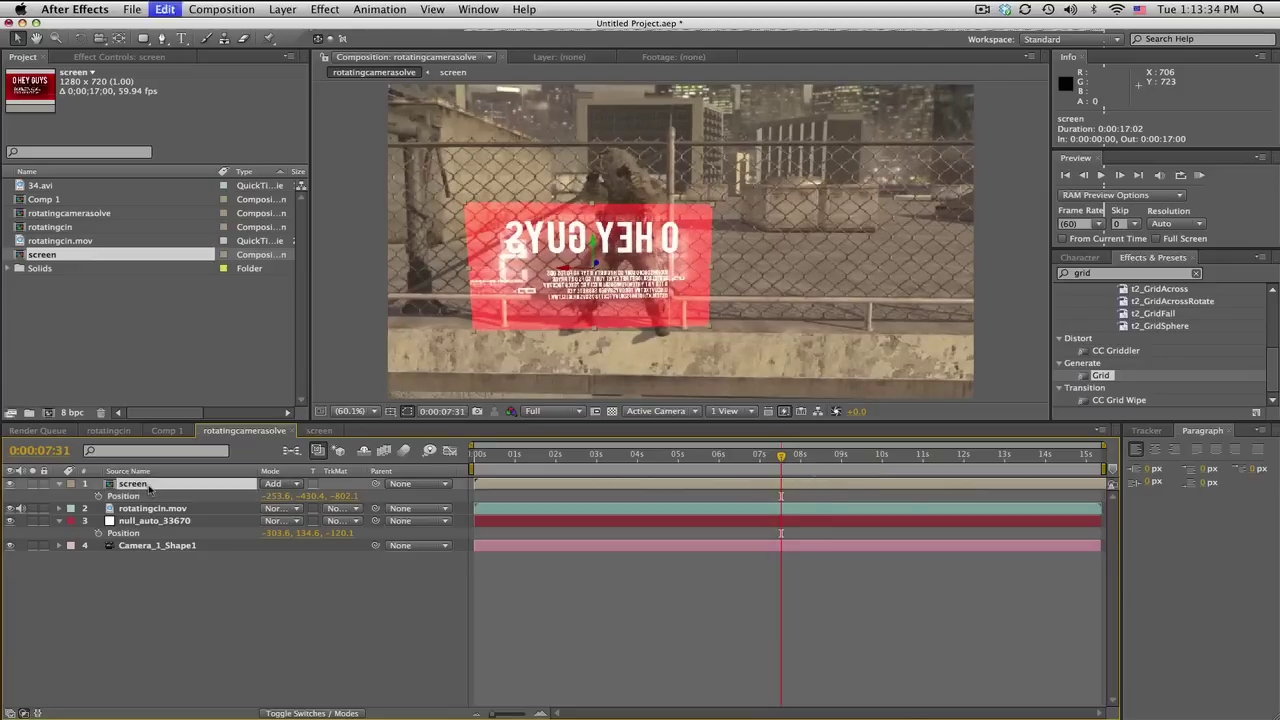
{"action": "key", "text": "p"}
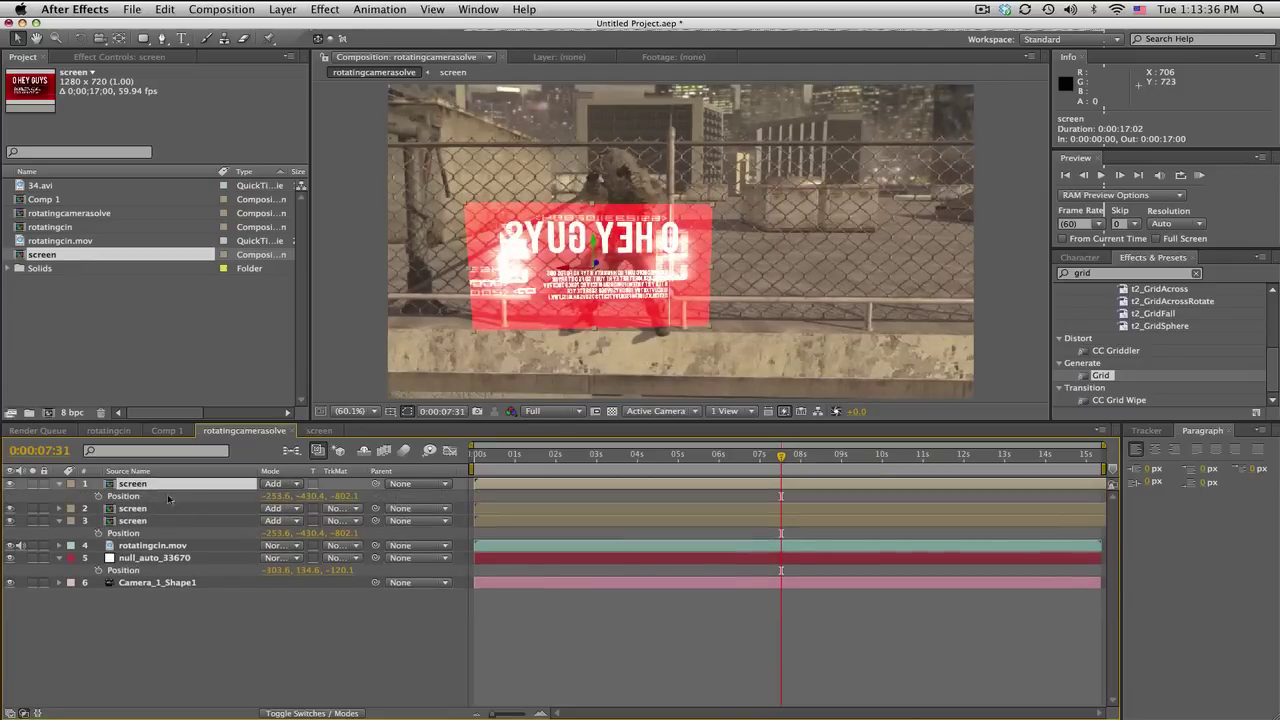
{"action": "left_click_drag", "start_coordinate": [282, 495], "coordinate": [866, 514]}
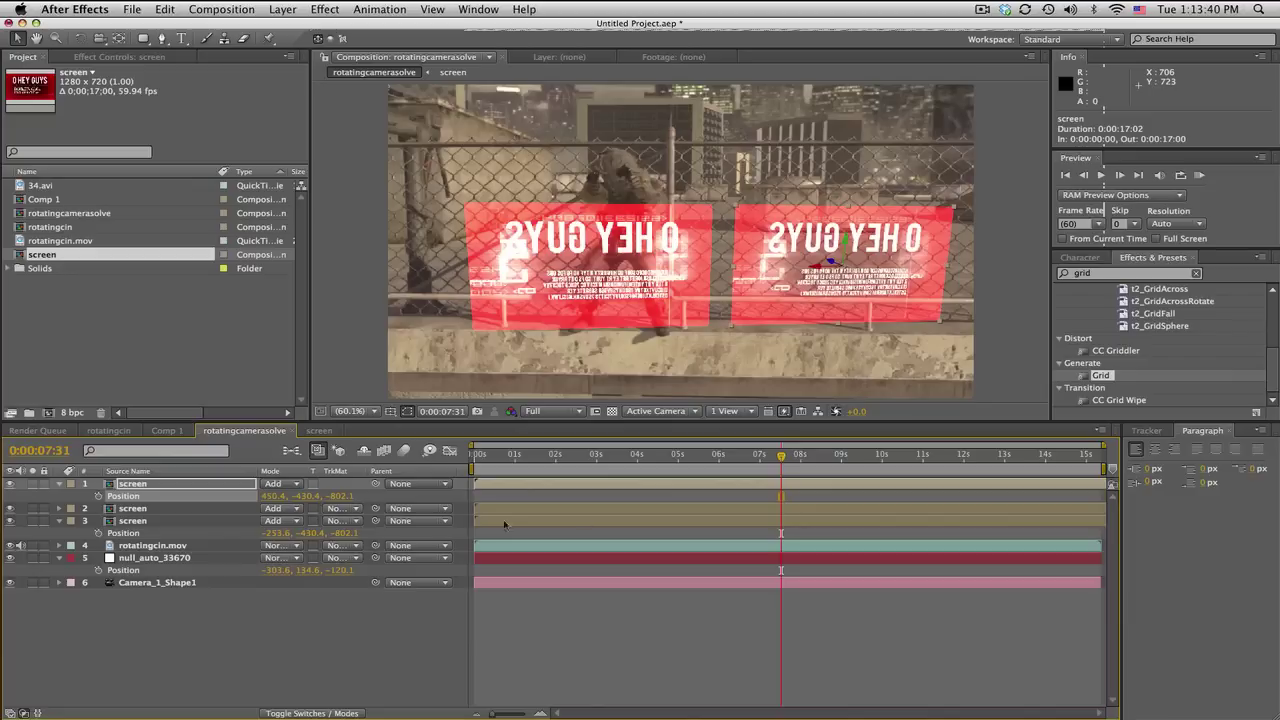
- Angle the topmost screen copy about its Y axis and set its Z position to -634.1
{"action": "key", "text": "r"}
{"action": "left_click_drag", "start_coordinate": [295, 524], "coordinate": [369, 505]}
{"action": "left_click", "coordinate": [233, 487]}
{"action": "key", "text": "p"}
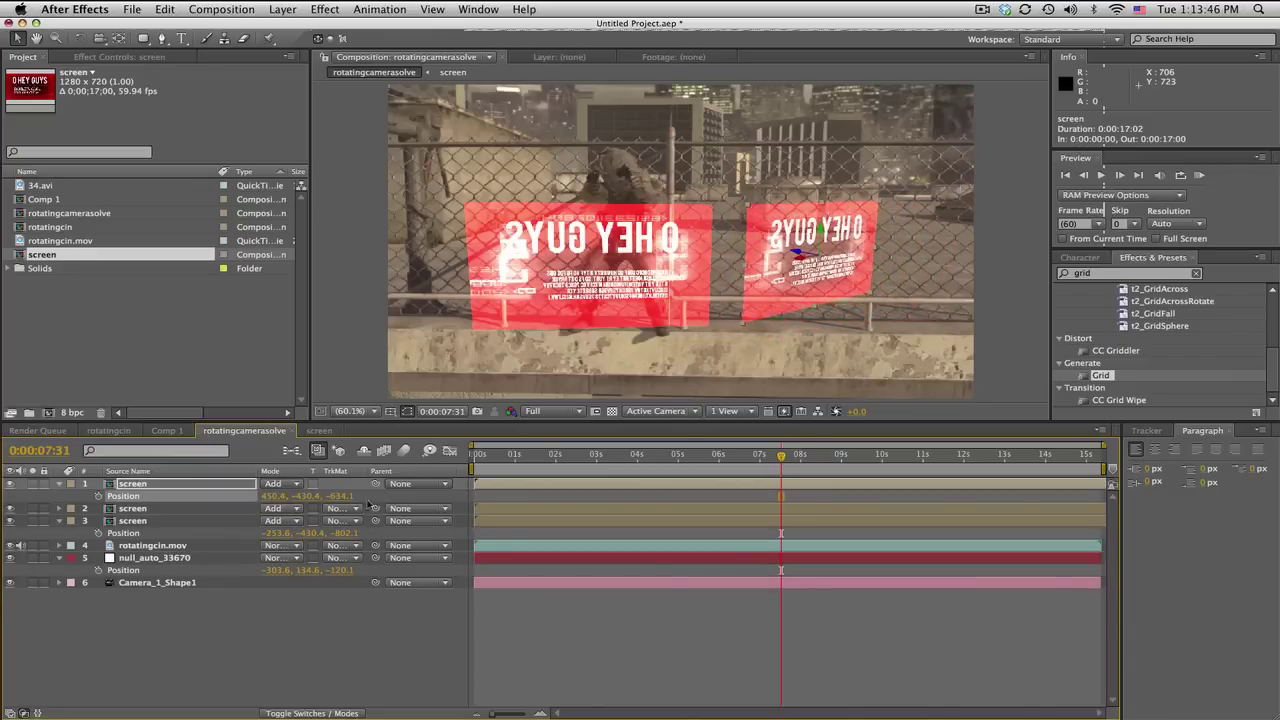
- Move the second screen copy to an X position of -956.6, judging its placement at 0;00;10;03
{"action": "left_click", "coordinate": [191, 511]}
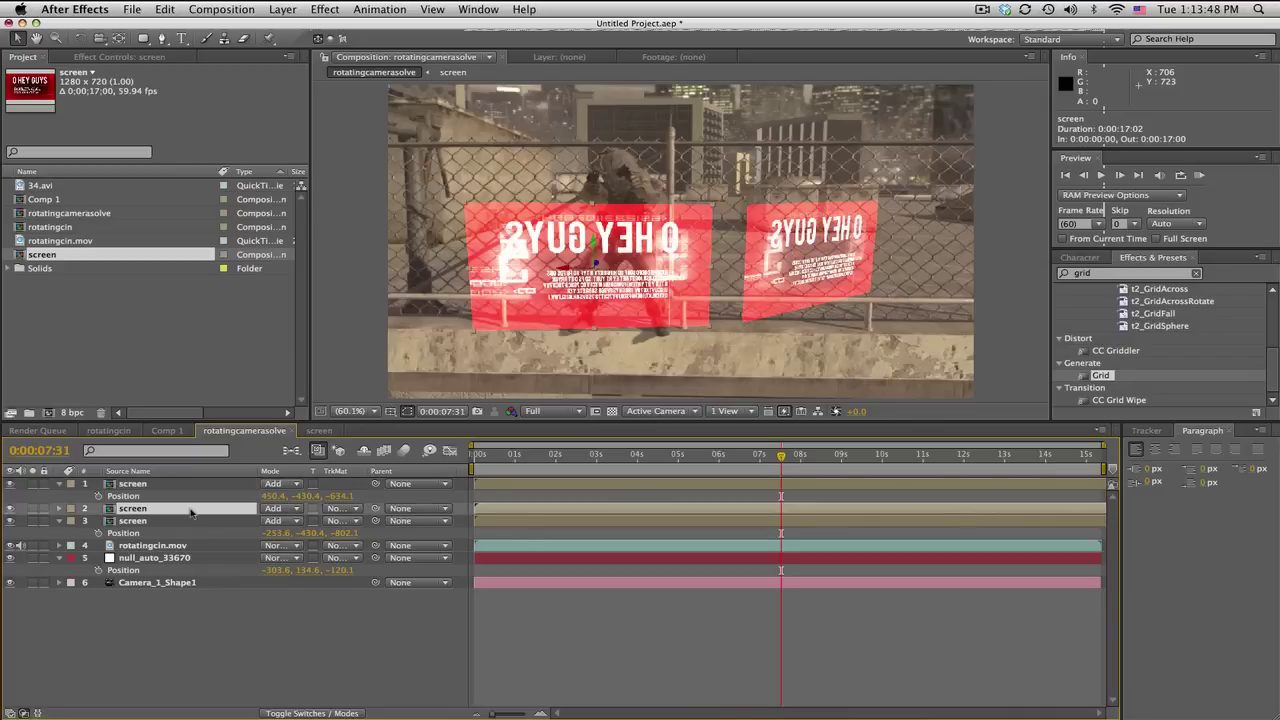
{"action": "key", "text": "p"}
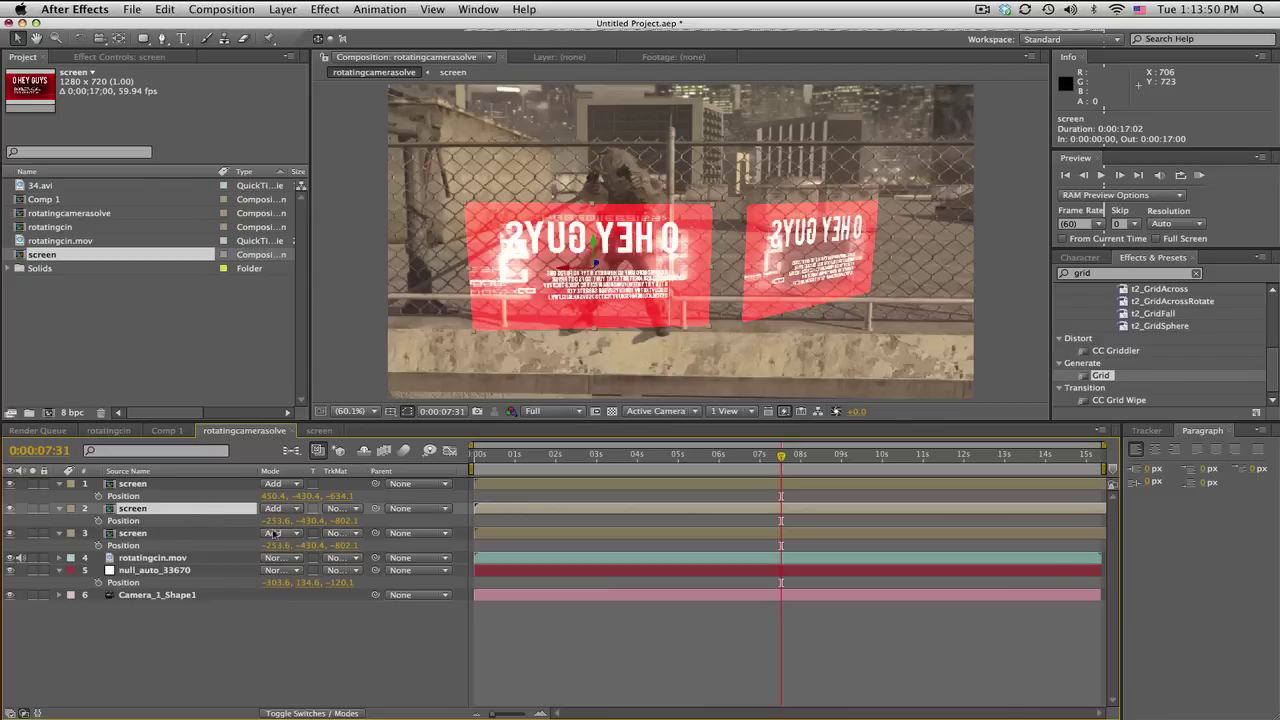
{"action": "left_click_drag", "start_coordinate": [277, 521], "coordinate": [150, 521]}
{"action": "left_click", "coordinate": [746, 455]}
{"action": "left_click_drag", "start_coordinate": [746, 455], "coordinate": [884, 455]}
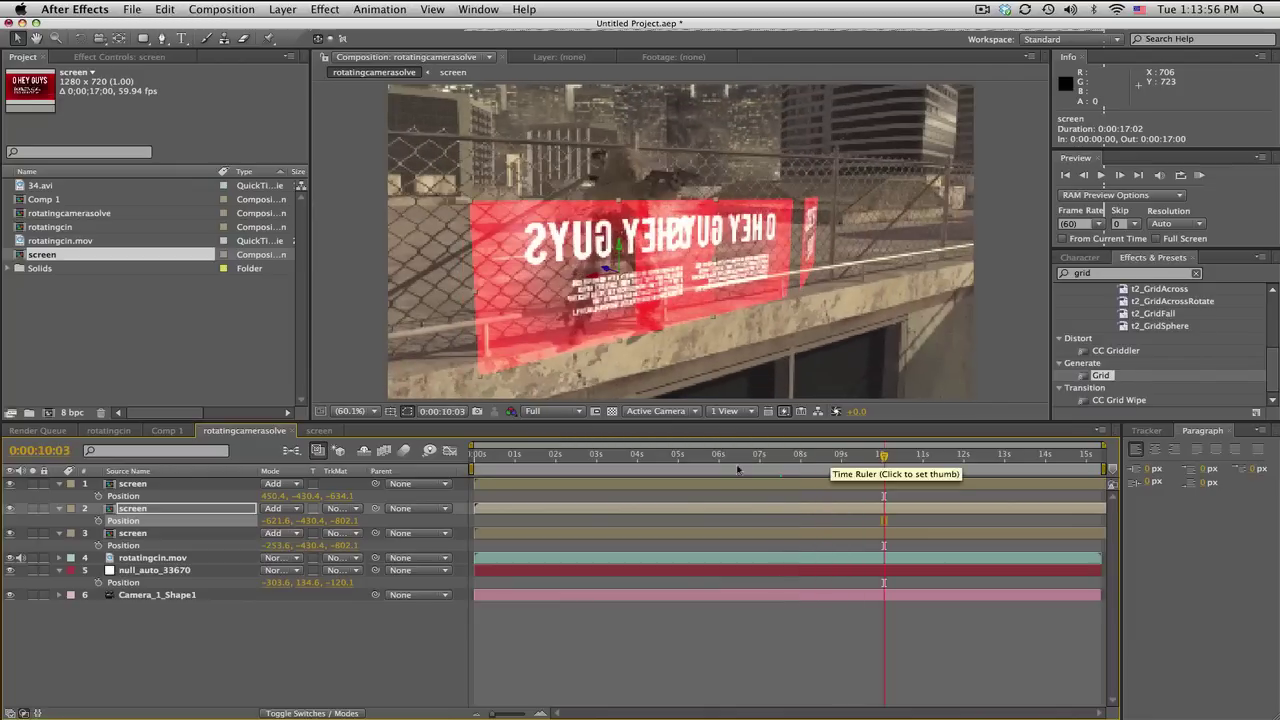
{"action": "left_click_drag", "start_coordinate": [271, 521], "coordinate": [158, 521]}
- Angle the second screen copy about its Y axis and set its Z position to -511.1
{"action": "key", "text": "r"}
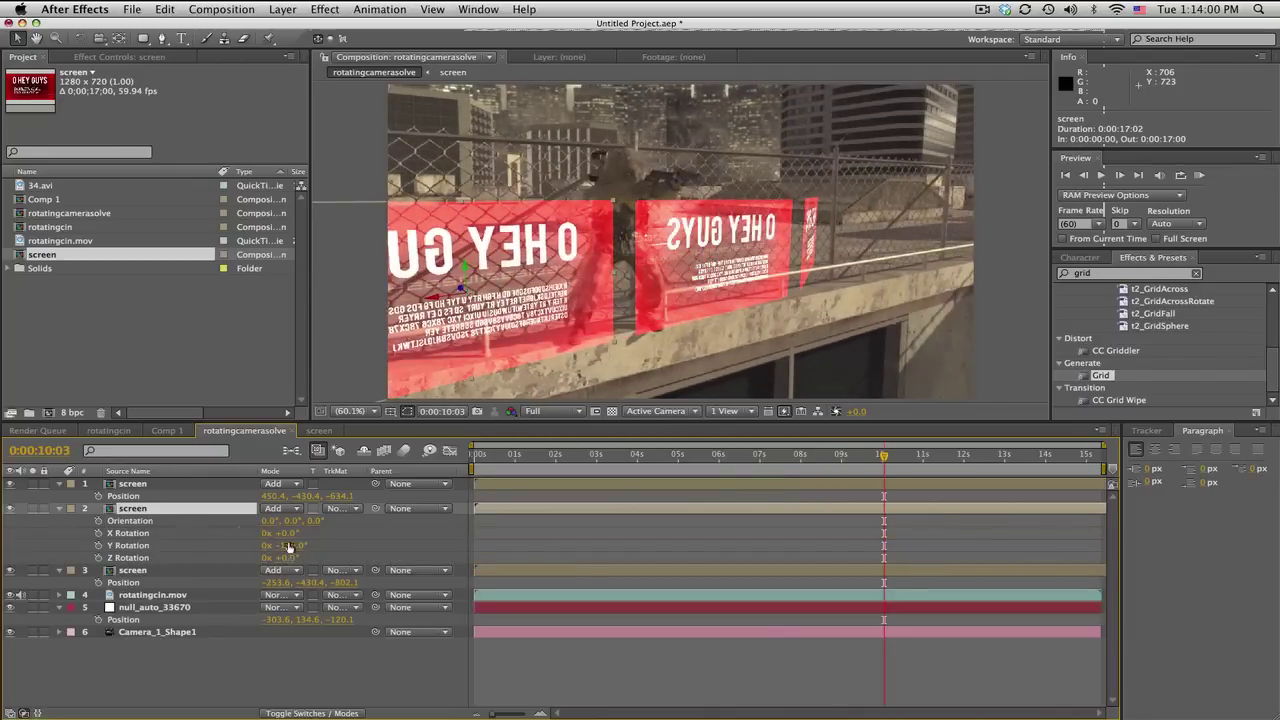
{"action": "left_click_drag", "start_coordinate": [297, 545], "coordinate": [314, 545]}
{"action": "left_click", "coordinate": [250, 513]}
{"action": "key", "text": "p"}
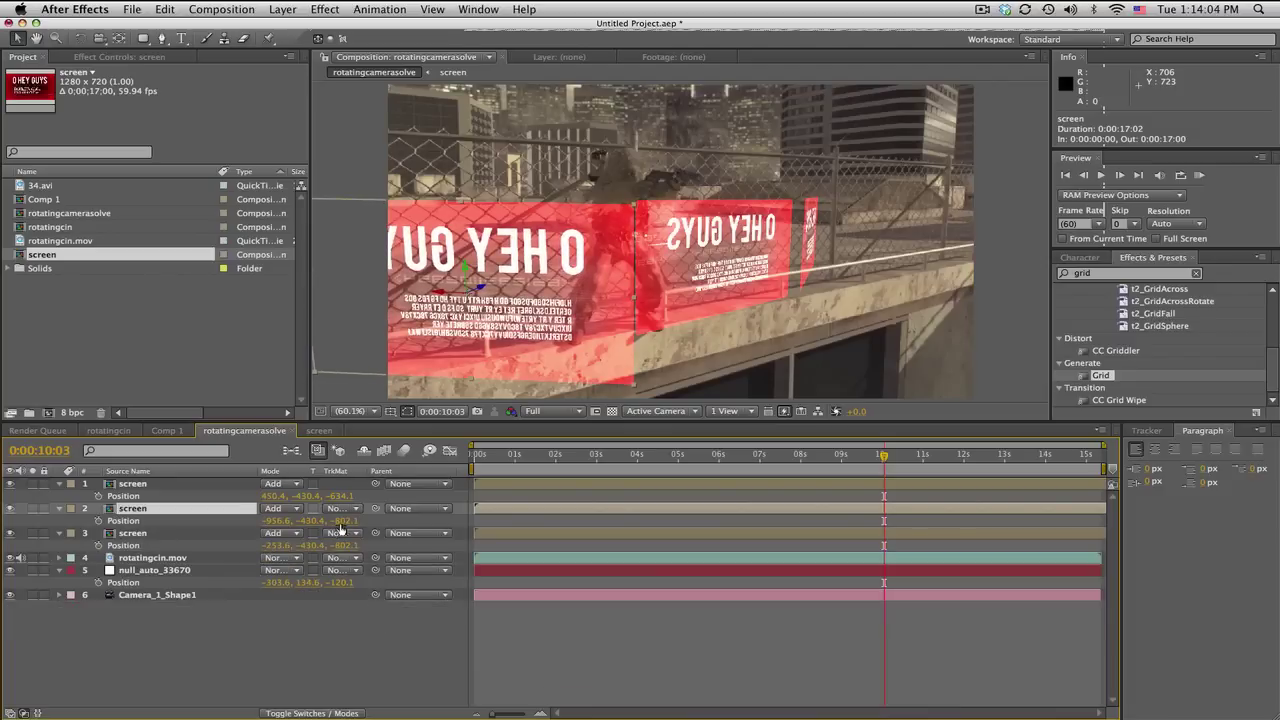
{"action": "key", "text": "super+z"}
{"action": "key", "text": "super+z"}
{"action": "key", "text": "super+z"}
{"action": "key", "text": "super+z"}
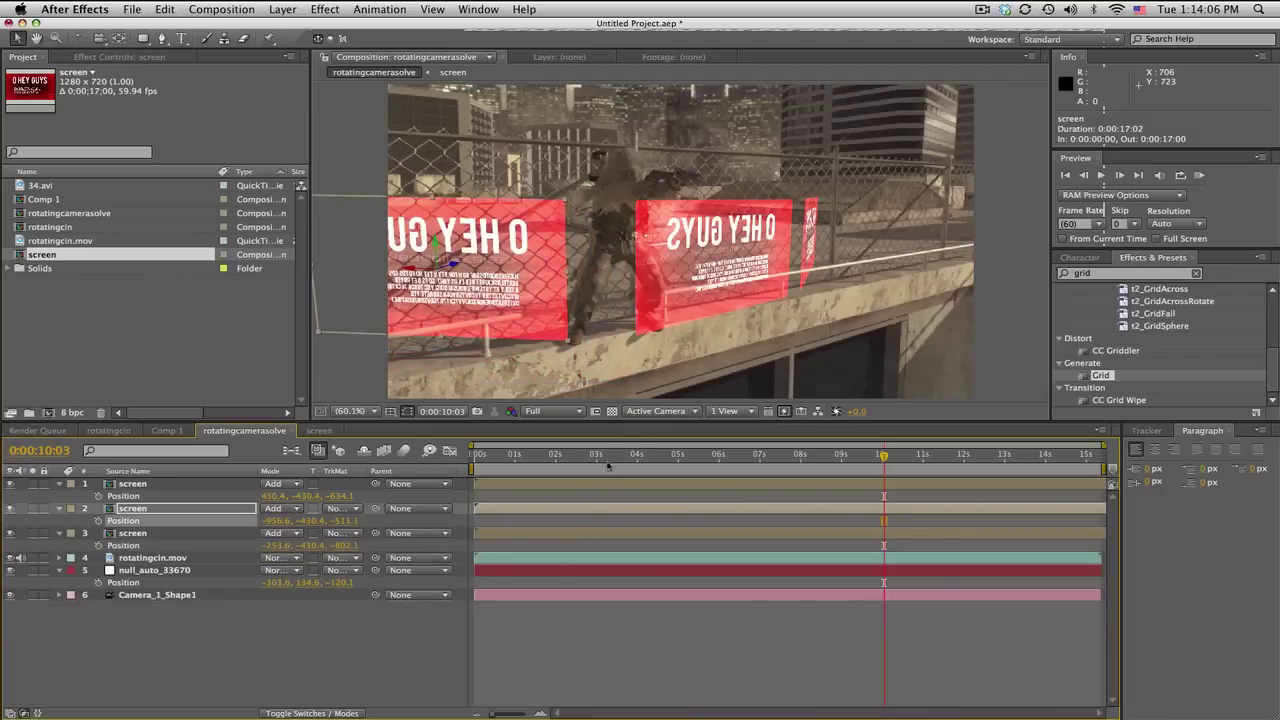
- Switch the composition to the Top view at 33.3% magnification and bring all three screen layers into view
{"action": "left_click", "coordinate": [658, 411]}
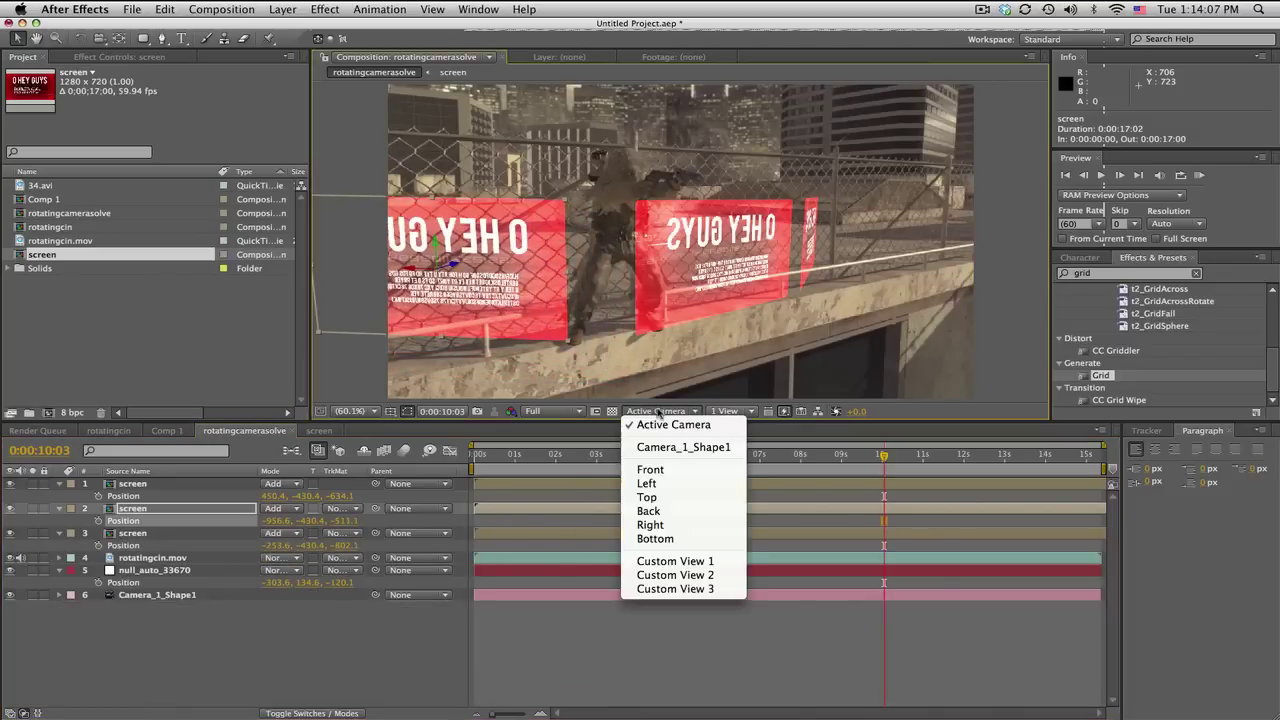
{"action": "left_click", "coordinate": [664, 498]}
{"action": "left_click", "coordinate": [352, 411]}
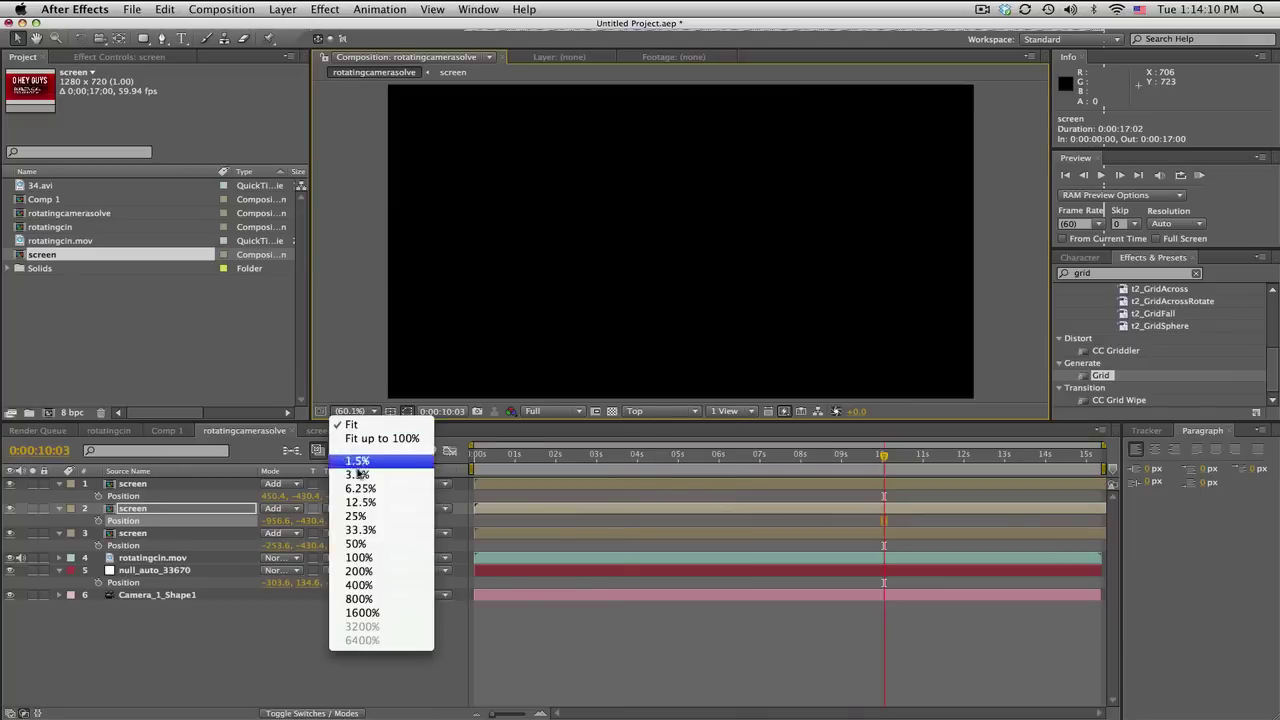
{"action": "left_click", "coordinate": [360, 530]}
{"action": "left_click_drag", "start_coordinate": [563, 306], "coordinate": [731, 203]}
{"action": "left_click", "coordinate": [714, 216]}
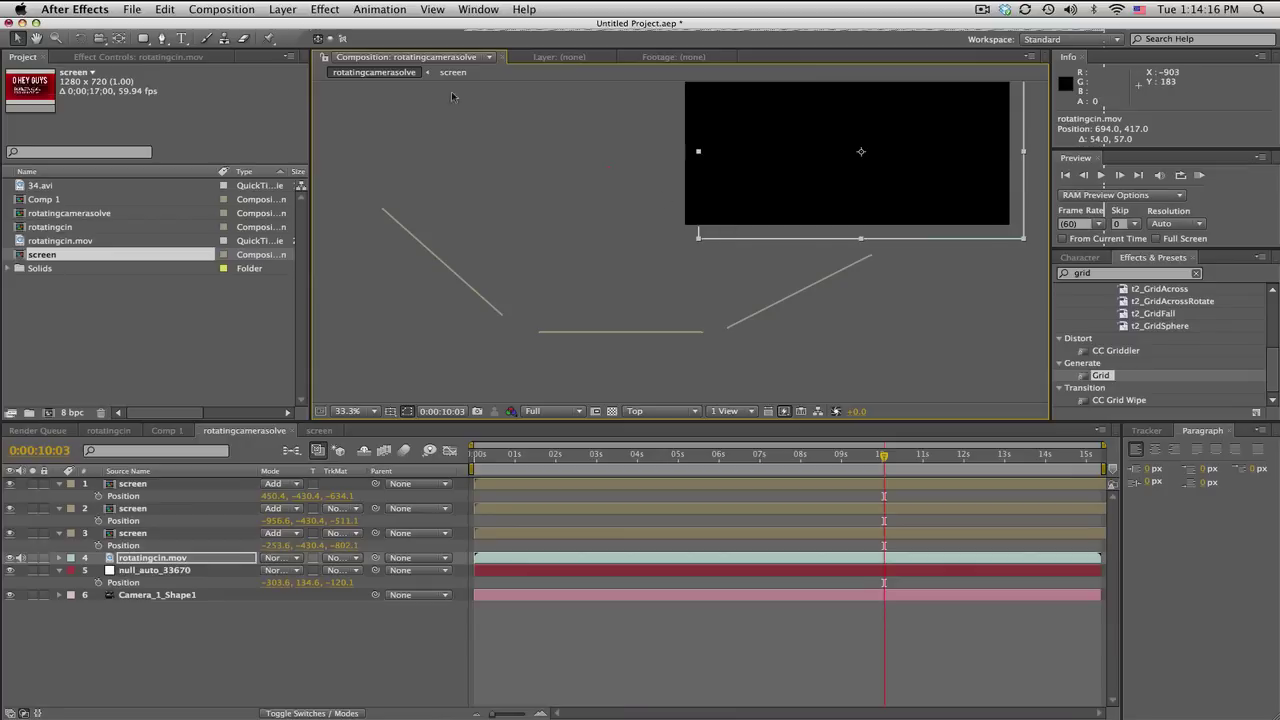
{"action": "left_click", "coordinate": [180, 9]}
{"action": "left_click", "coordinate": [215, 22]}
- Set the topmost screen copy's Y rotation to -221° and move it in the Top view to about 447.4, -430.4, -538.1
{"action": "key", "text": "h"}
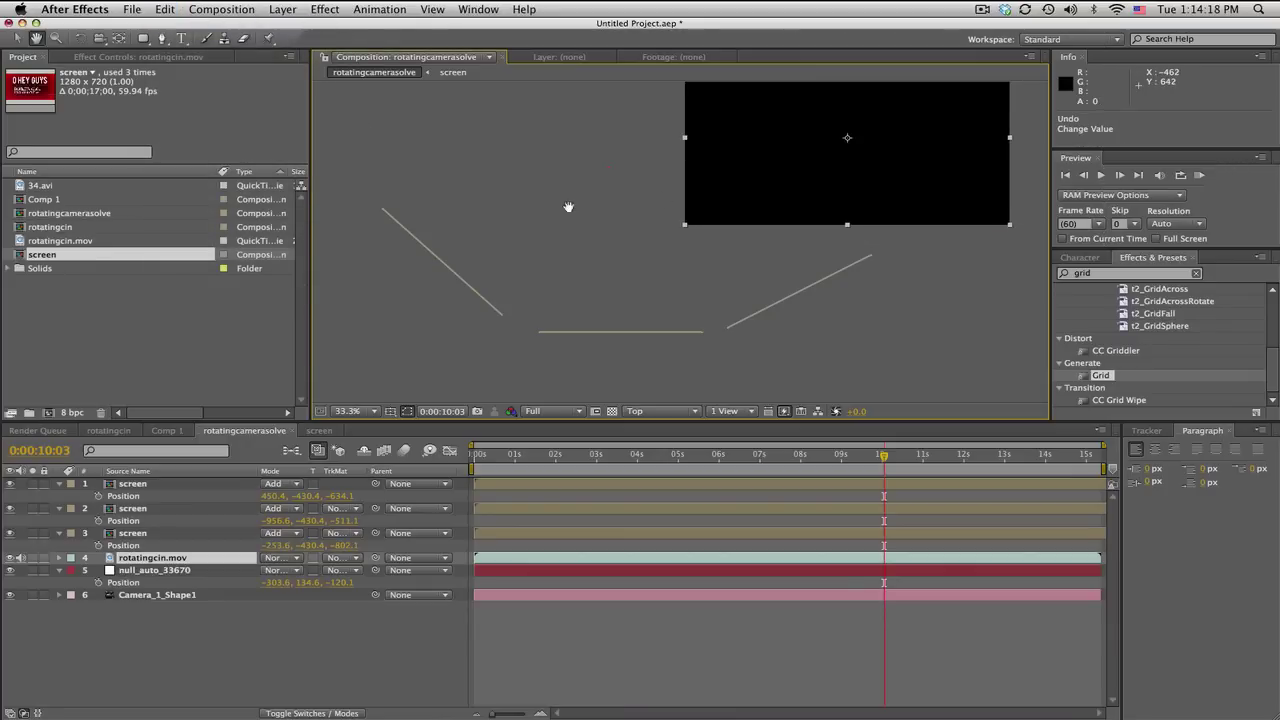
{"action": "key", "text": "v"}
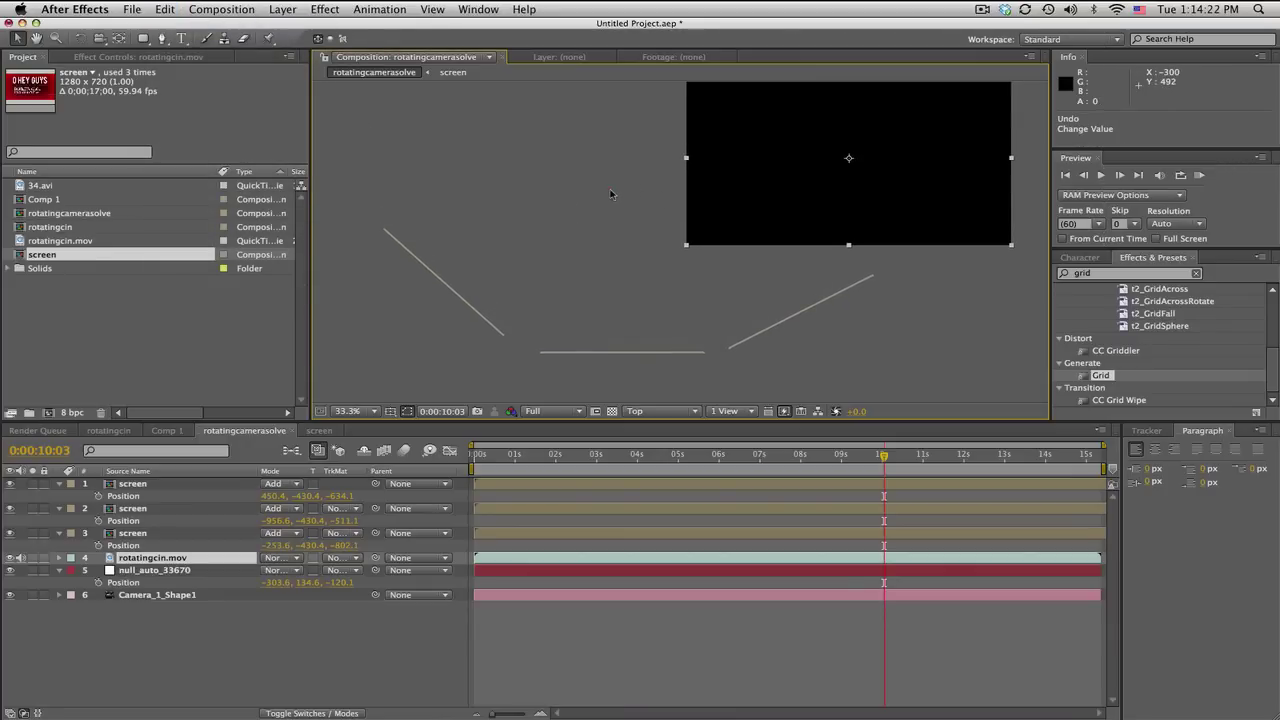
{"action": "left_click", "coordinate": [470, 308]}
{"action": "left_click", "coordinate": [767, 332]}
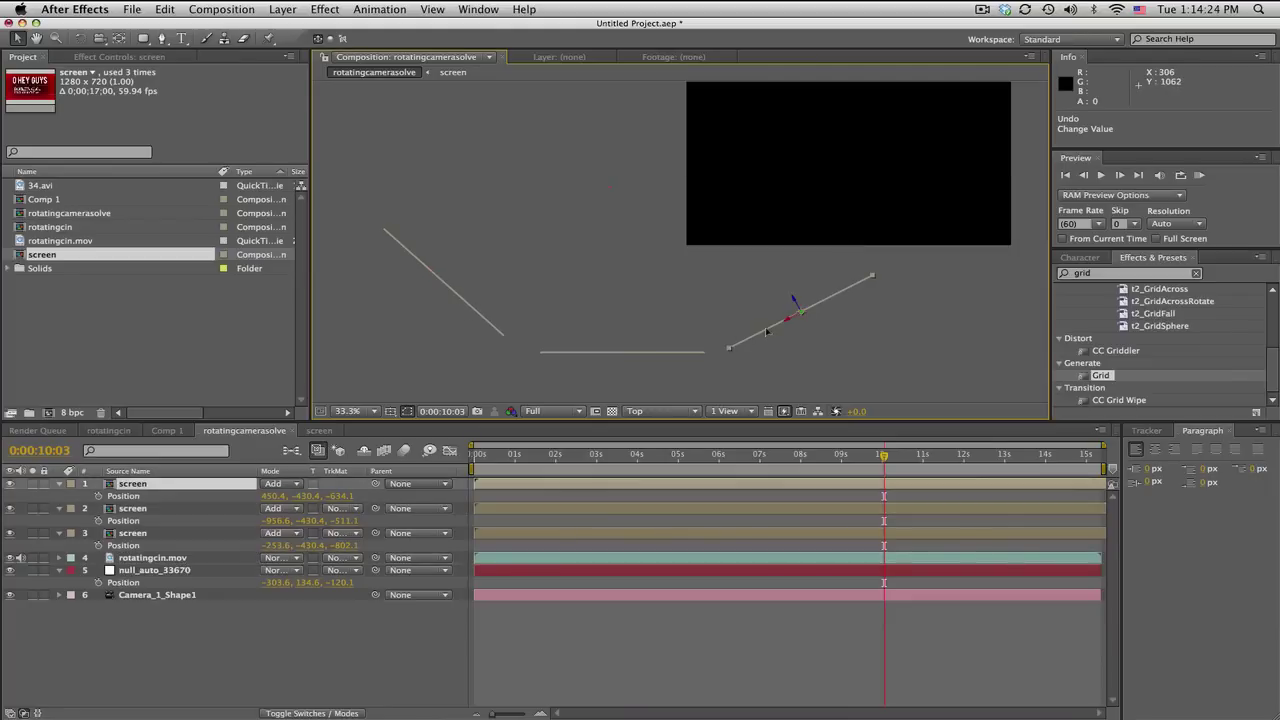
{"action": "key", "text": "r"}
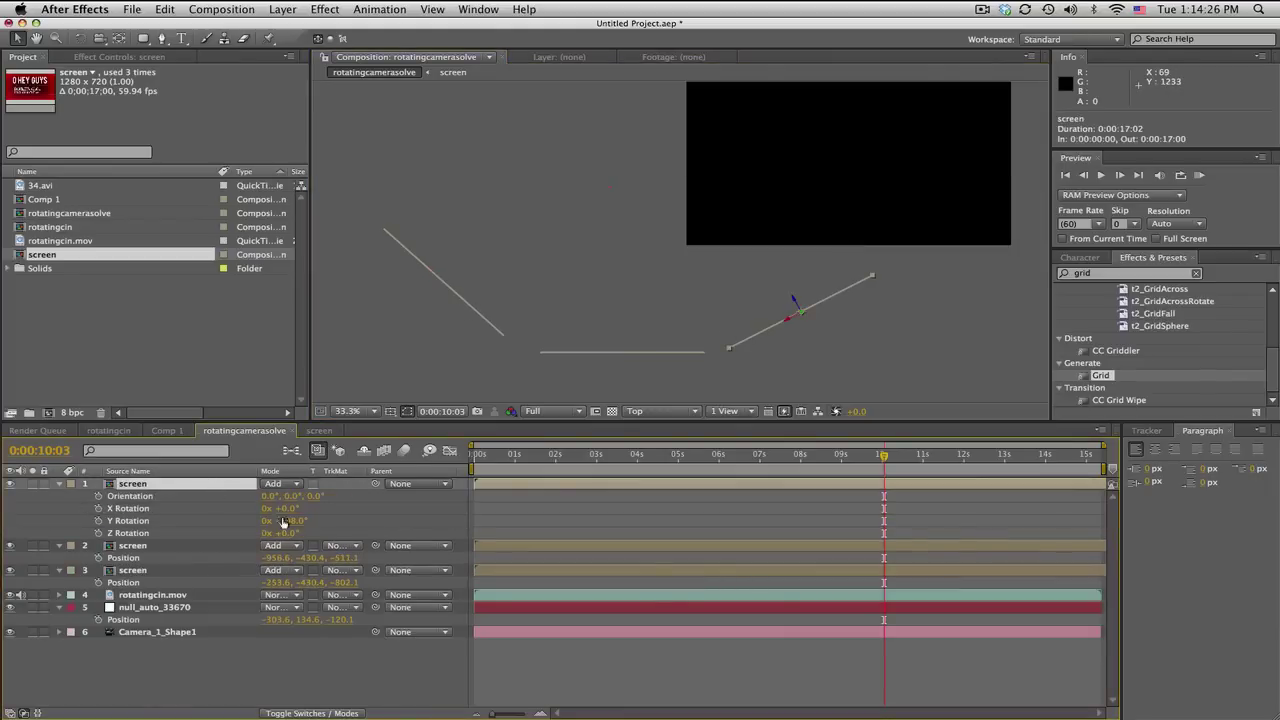
{"action": "left_click_drag", "start_coordinate": [288, 521], "coordinate": [282, 521]}
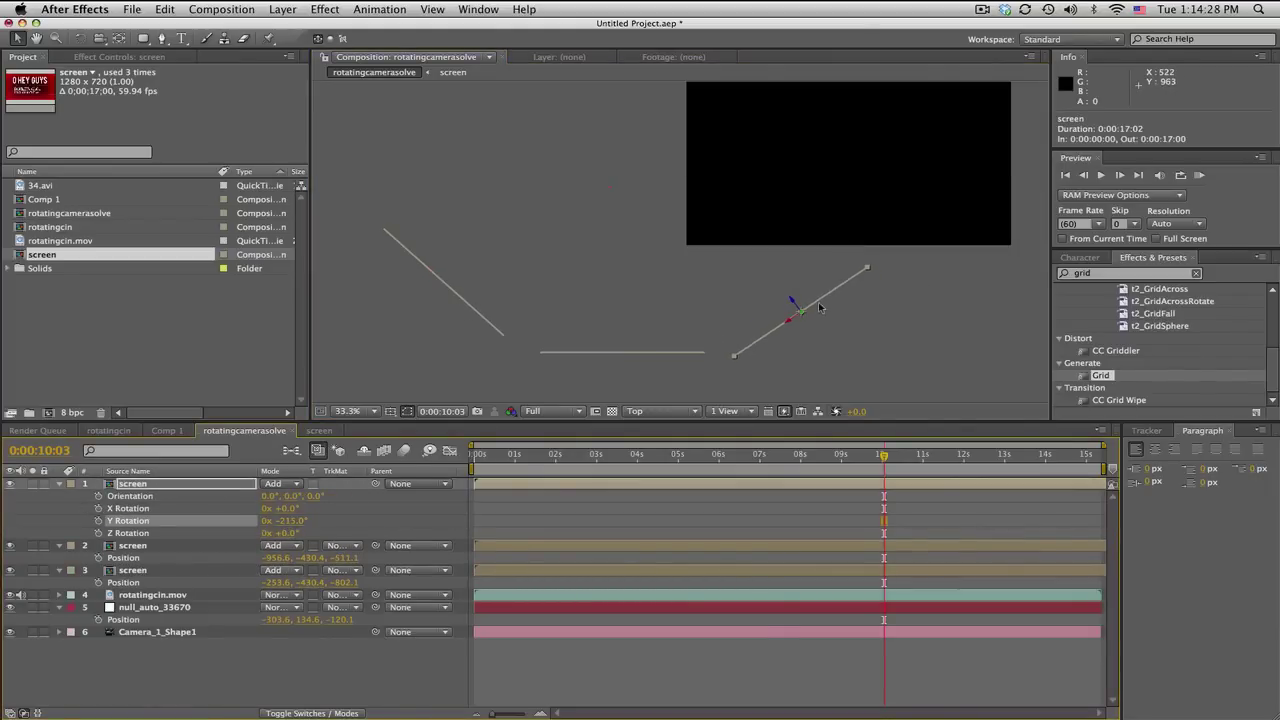
{"action": "left_click_drag", "start_coordinate": [818, 307], "coordinate": [816, 289]}
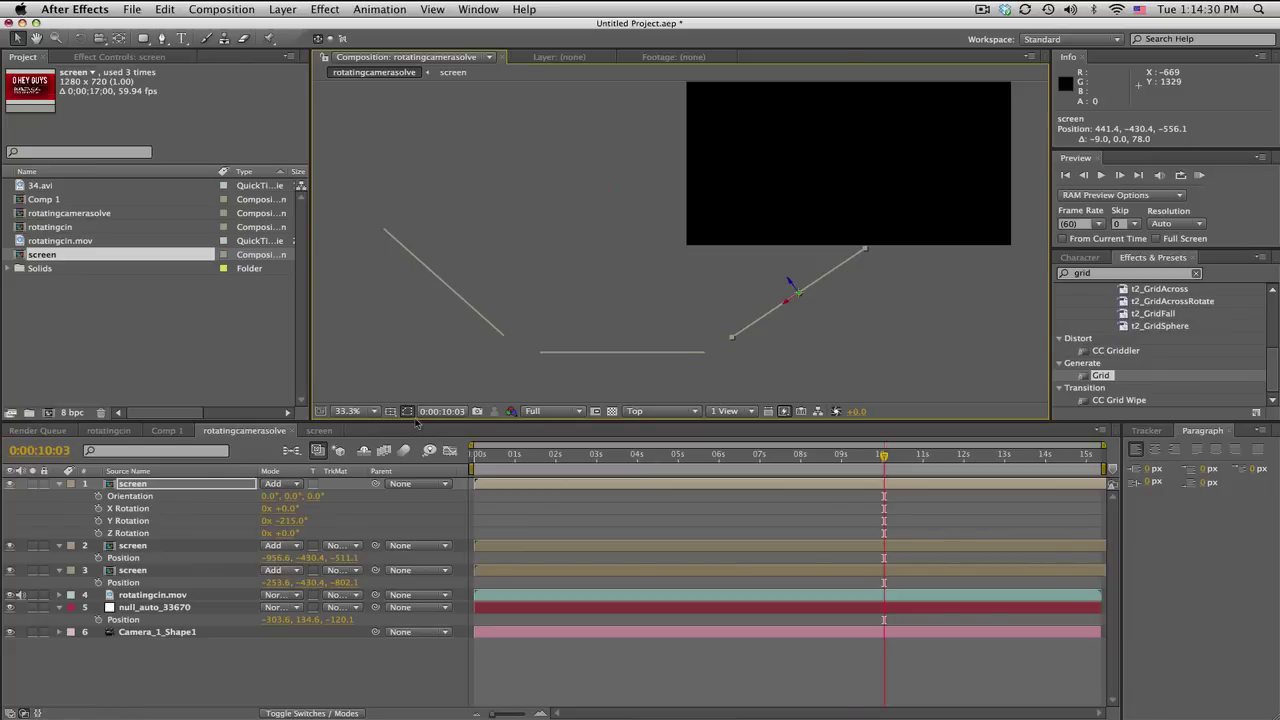
{"action": "left_click_drag", "start_coordinate": [290, 521], "coordinate": [300, 520]}
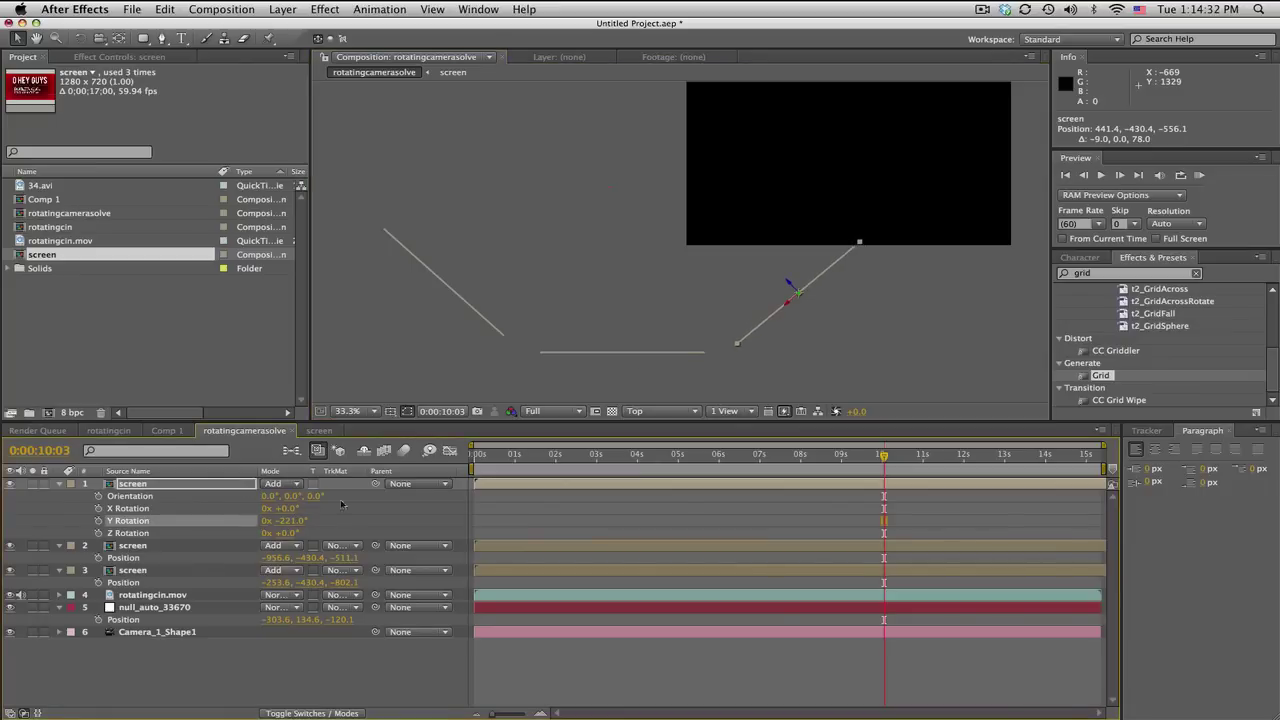
{"action": "left_click", "coordinate": [816, 282]}
- Return to the Active Camera view at Fit magnification and scrub to 0;00;08;25 to check the three screens
{"action": "left_click", "coordinate": [665, 411]}
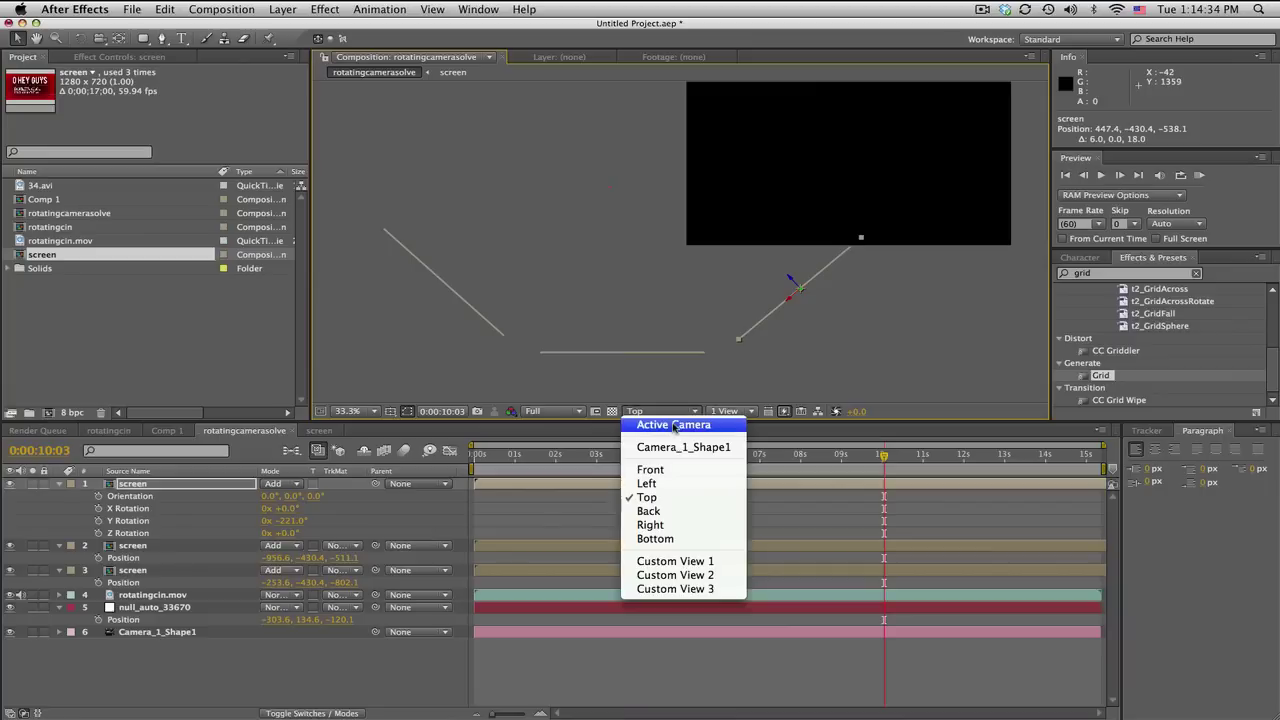
{"action": "left_click", "coordinate": [675, 424]}
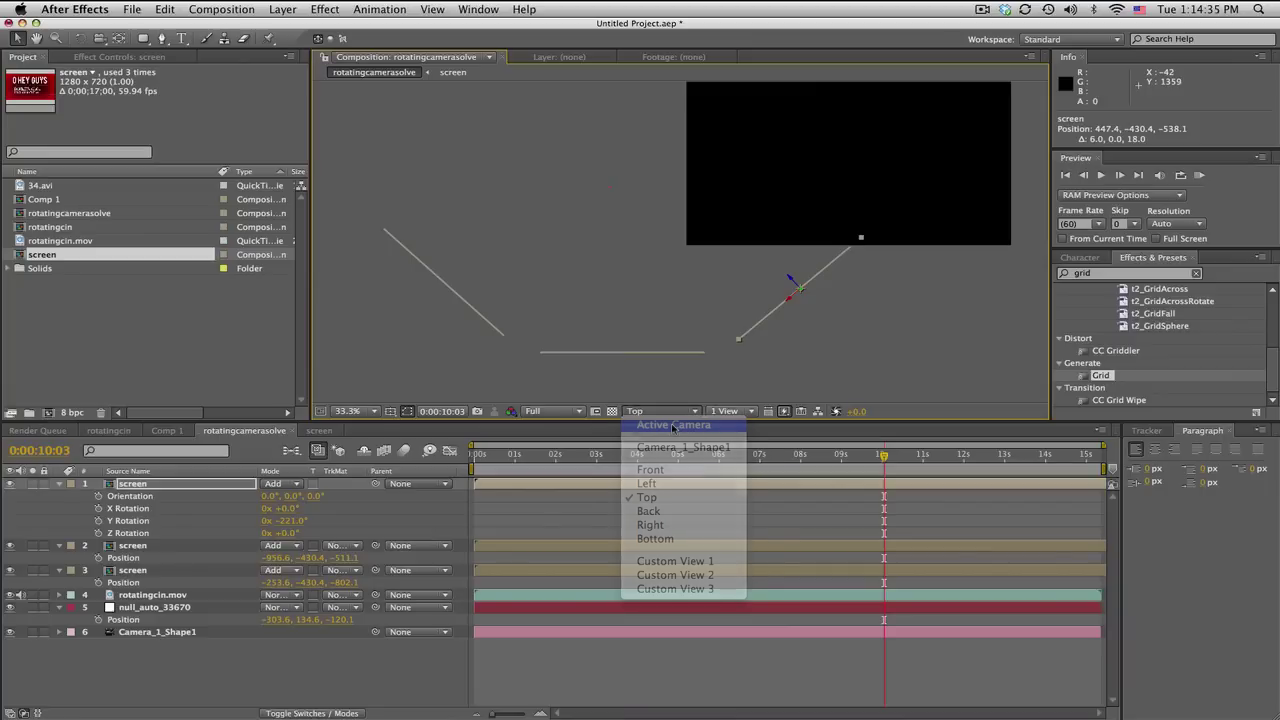
{"action": "left_click", "coordinate": [368, 412]}
{"action": "left_click", "coordinate": [366, 434]}
{"action": "left_click_drag", "start_coordinate": [520, 455], "coordinate": [818, 456]}
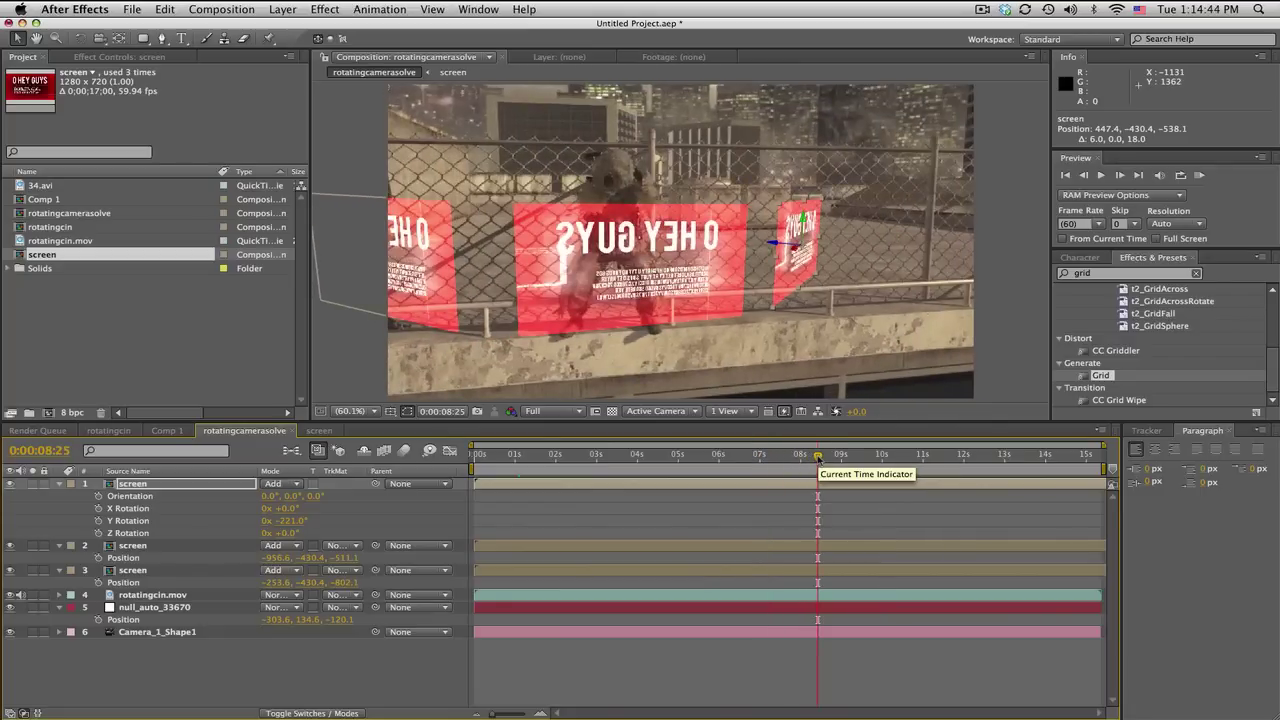
- Enable Scale keyframing on the topmost screen layer at 0;00;01;26
{"action": "left_click", "coordinate": [526, 462]}
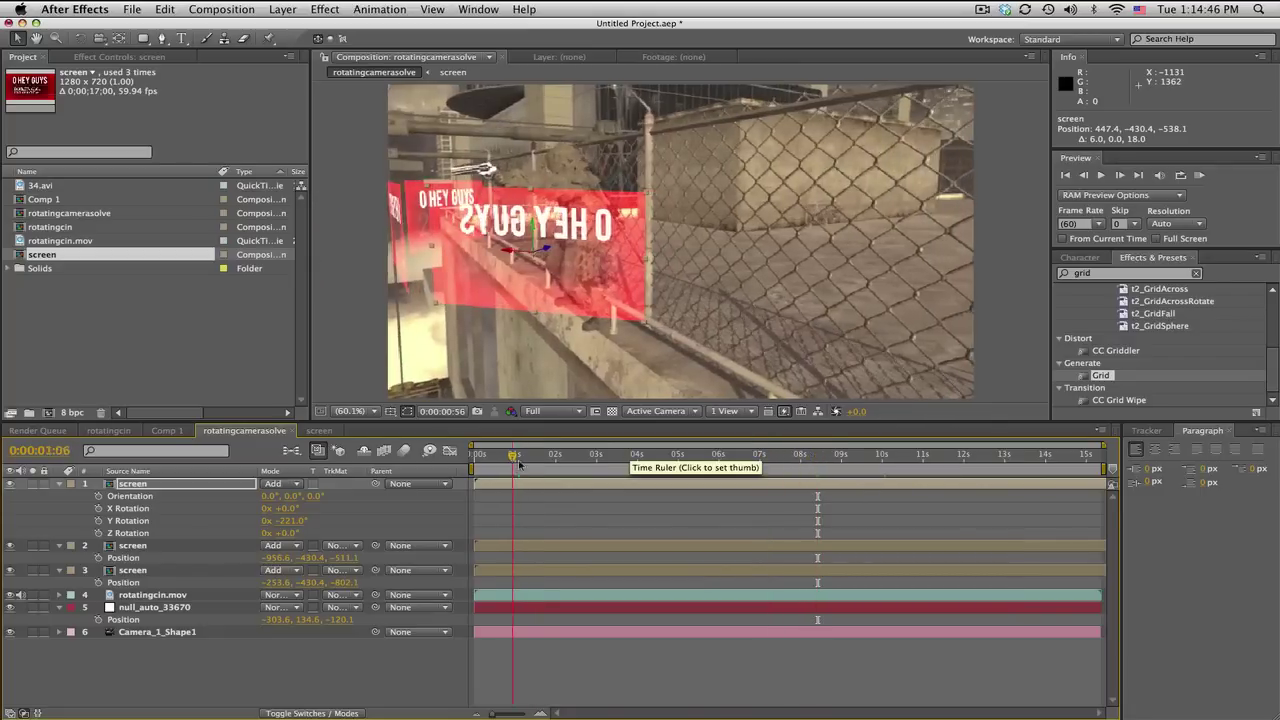
{"action": "left_click_drag", "start_coordinate": [526, 462], "coordinate": [533, 462]}
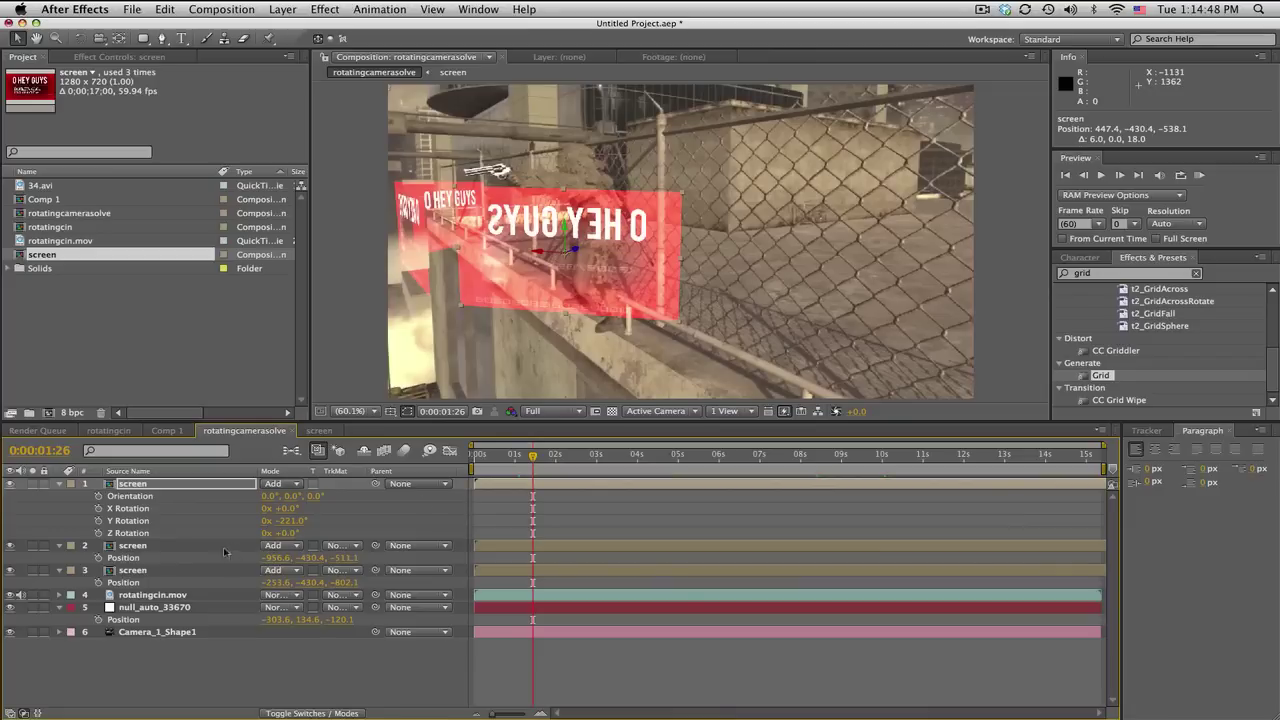
{"action": "left_click", "coordinate": [193, 572]}
{"action": "left_click", "coordinate": [185, 545]}
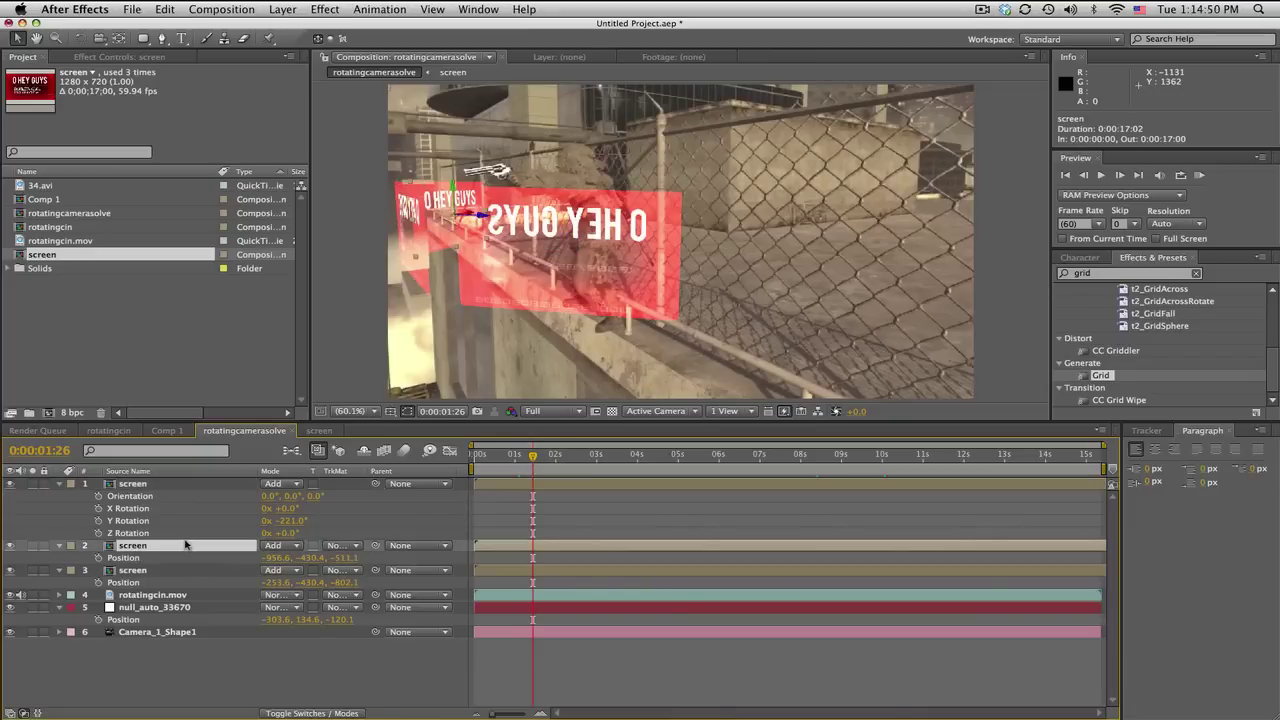
{"action": "left_click", "coordinate": [183, 483]}
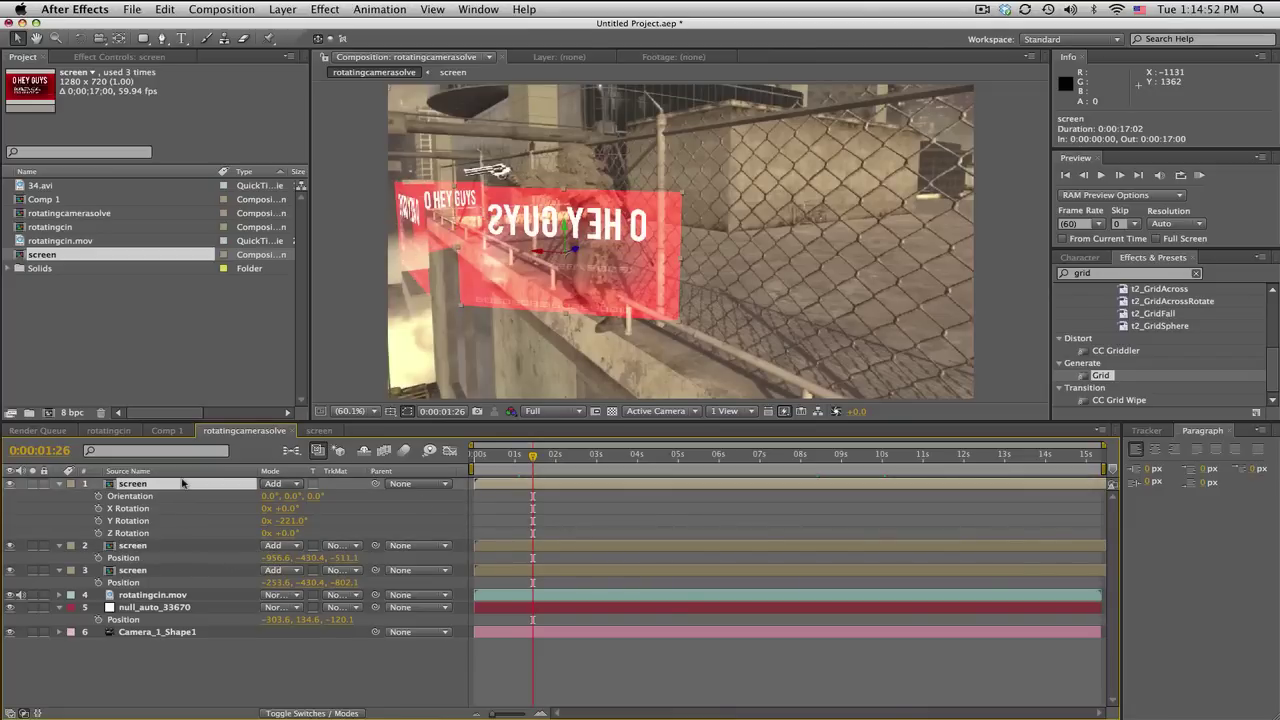
{"action": "key", "text": "s"}
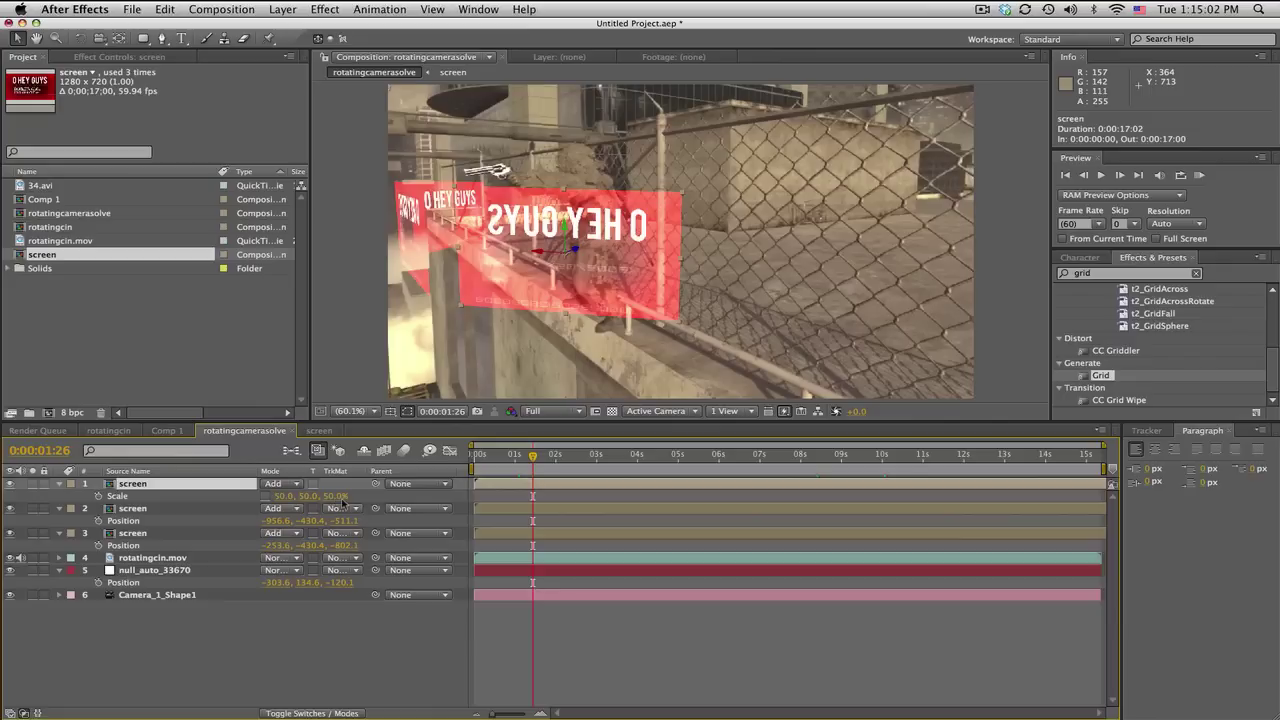
{"action": "left_click", "coordinate": [98, 496]}
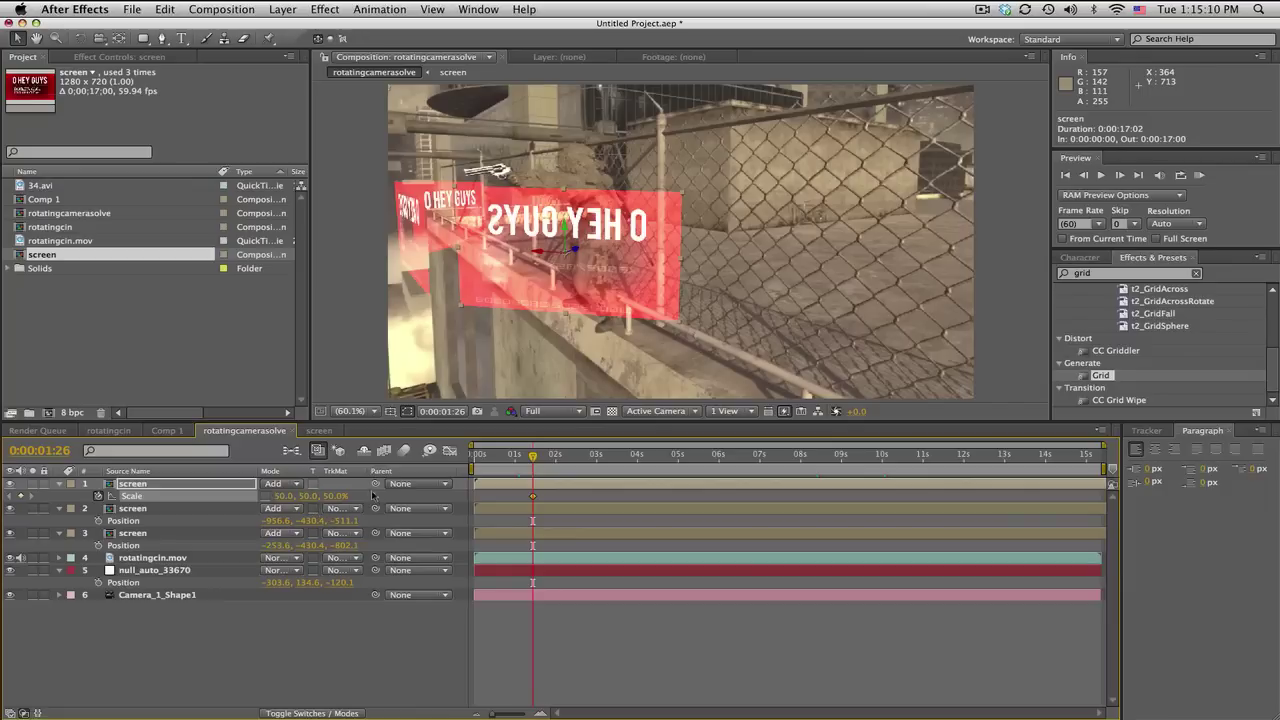
- Add a Scale keyframe at 0;00;01;46 on the topmost screen layer with the Y scale set to 5%
{"action": "left_click_drag", "start_coordinate": [533, 456], "coordinate": [548, 458]}
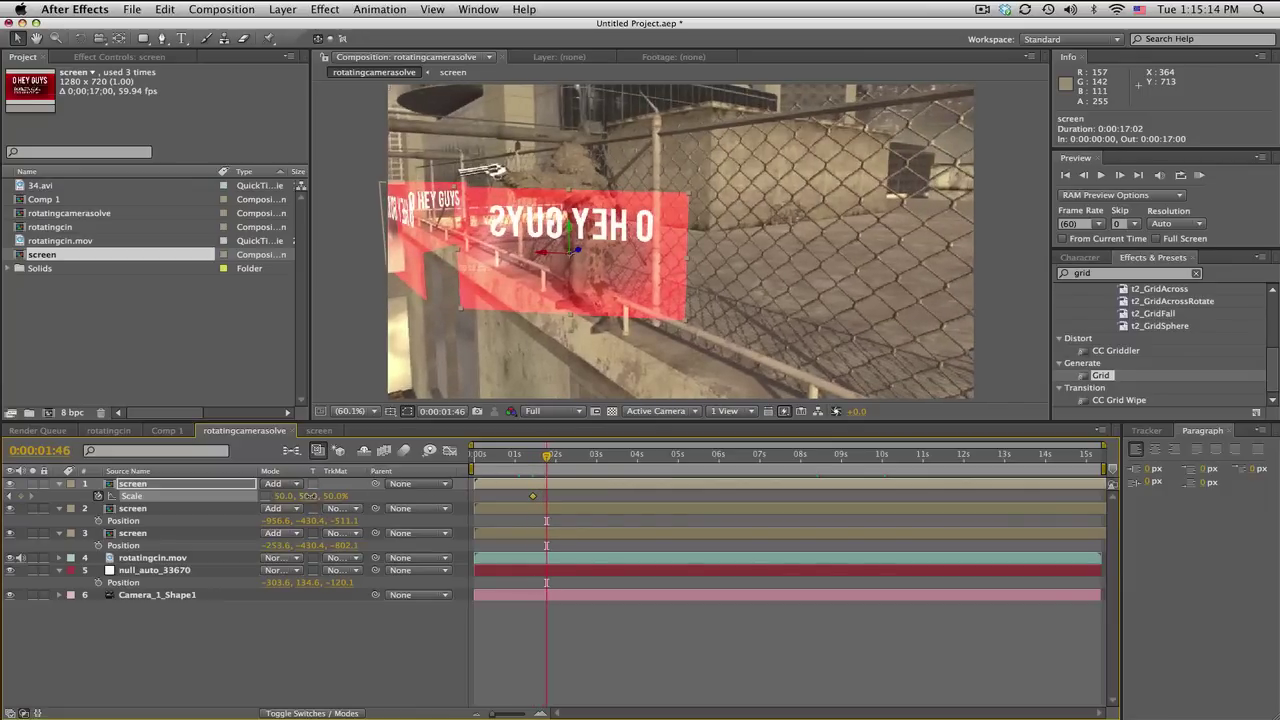
{"action": "left_click_drag", "start_coordinate": [308, 496], "coordinate": [282, 496]}
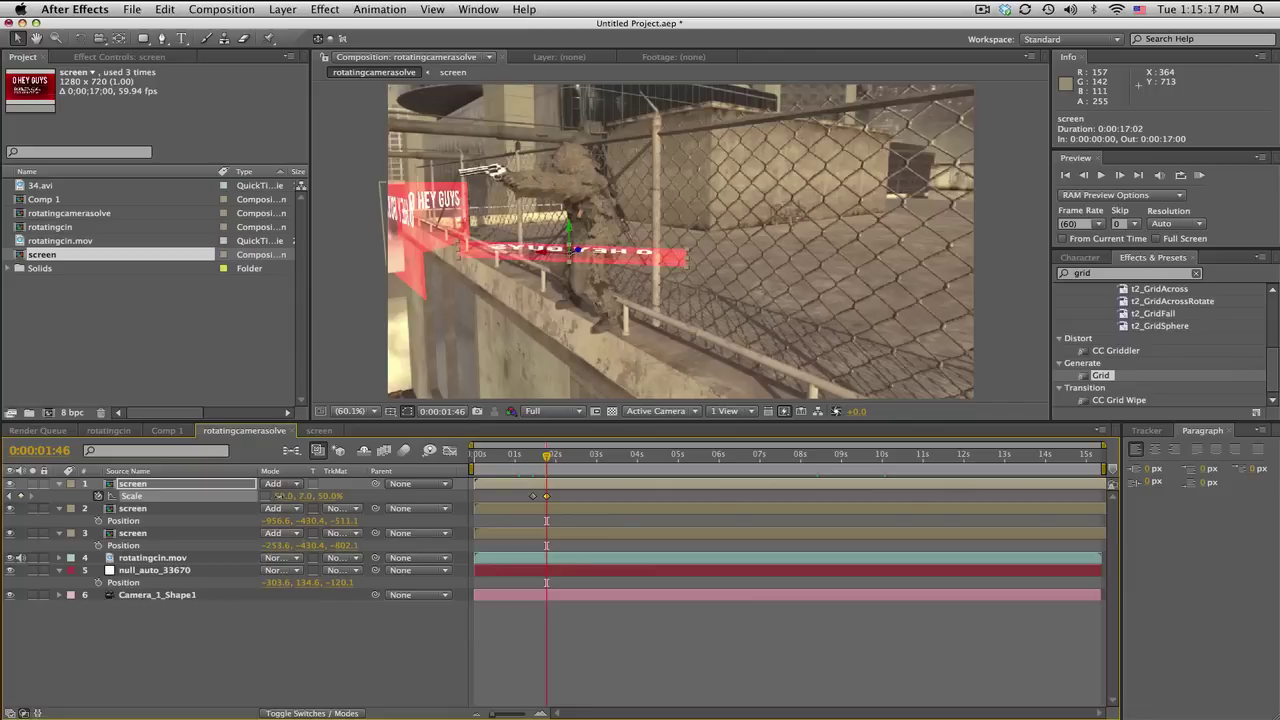
{"action": "left_click", "coordinate": [548, 458]}
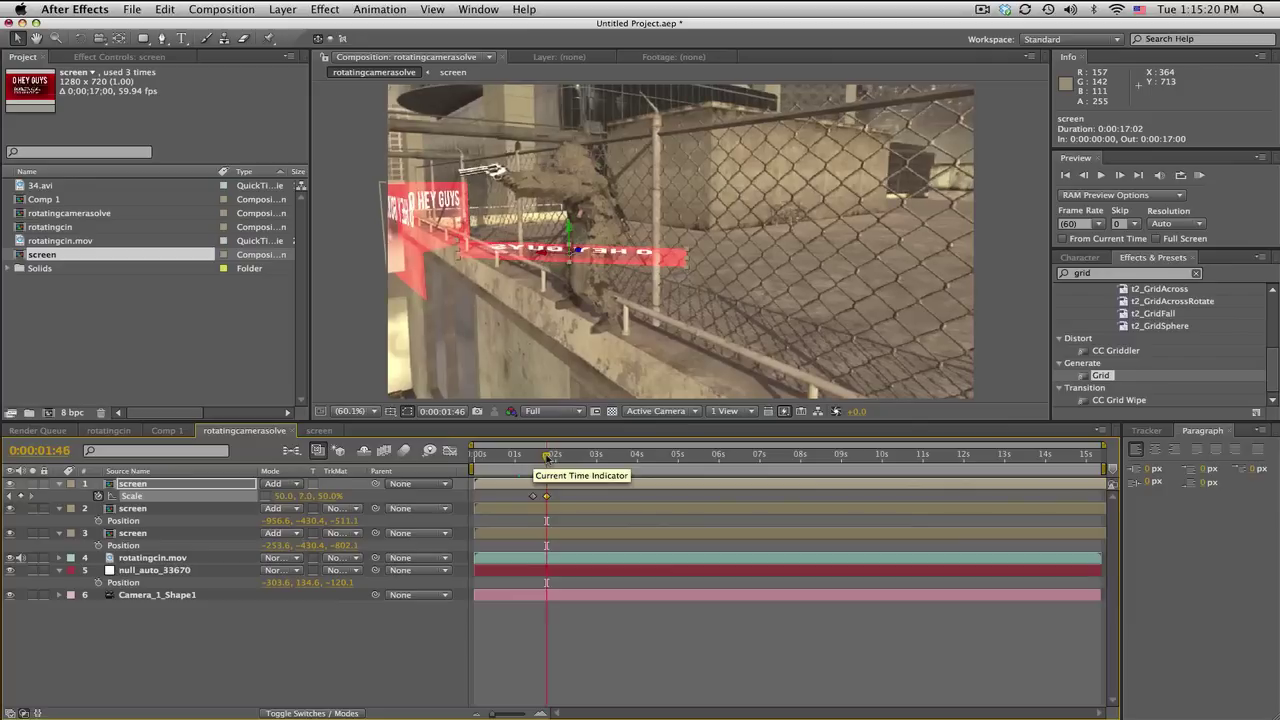
{"action": "left_click", "coordinate": [304, 497]}
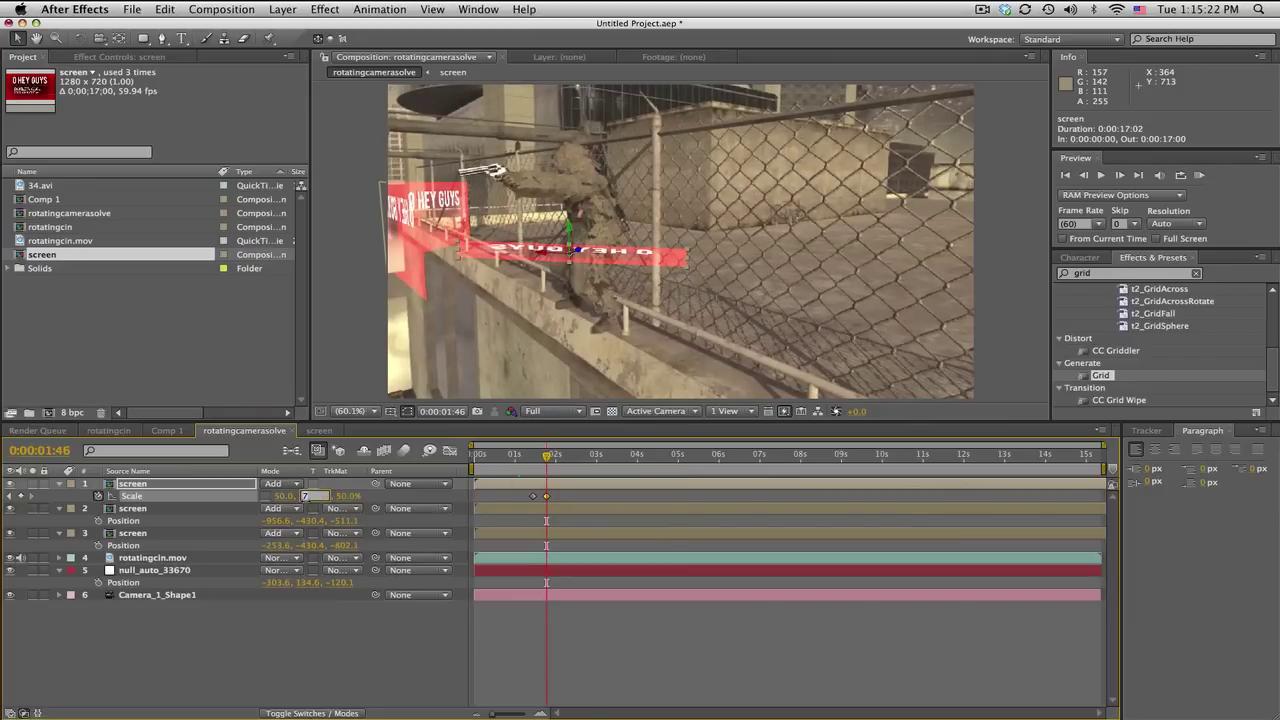
{"action": "type", "text": "5"}
{"action": "key", "text": "Return"}
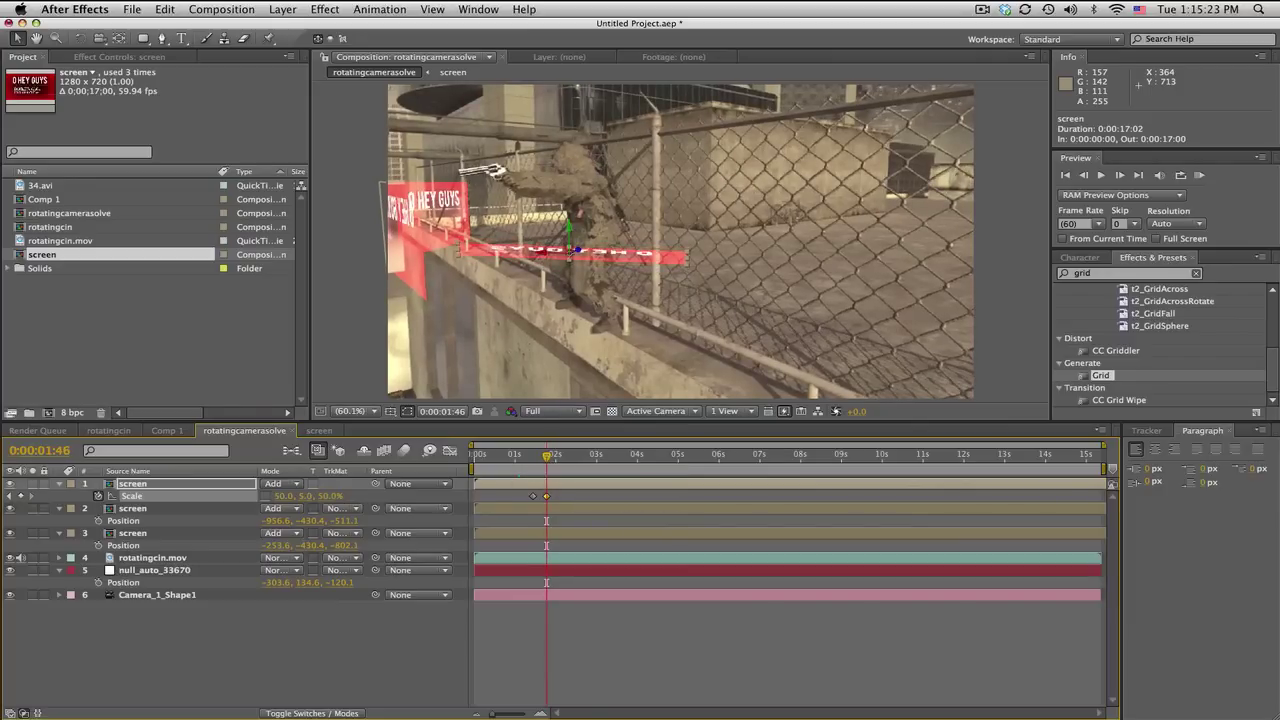
- Change the topmost screen layer's Scale keyframe at 0;00;01;26 to 0% in X and 5% in Y
{"action": "left_click", "coordinate": [532, 457]}
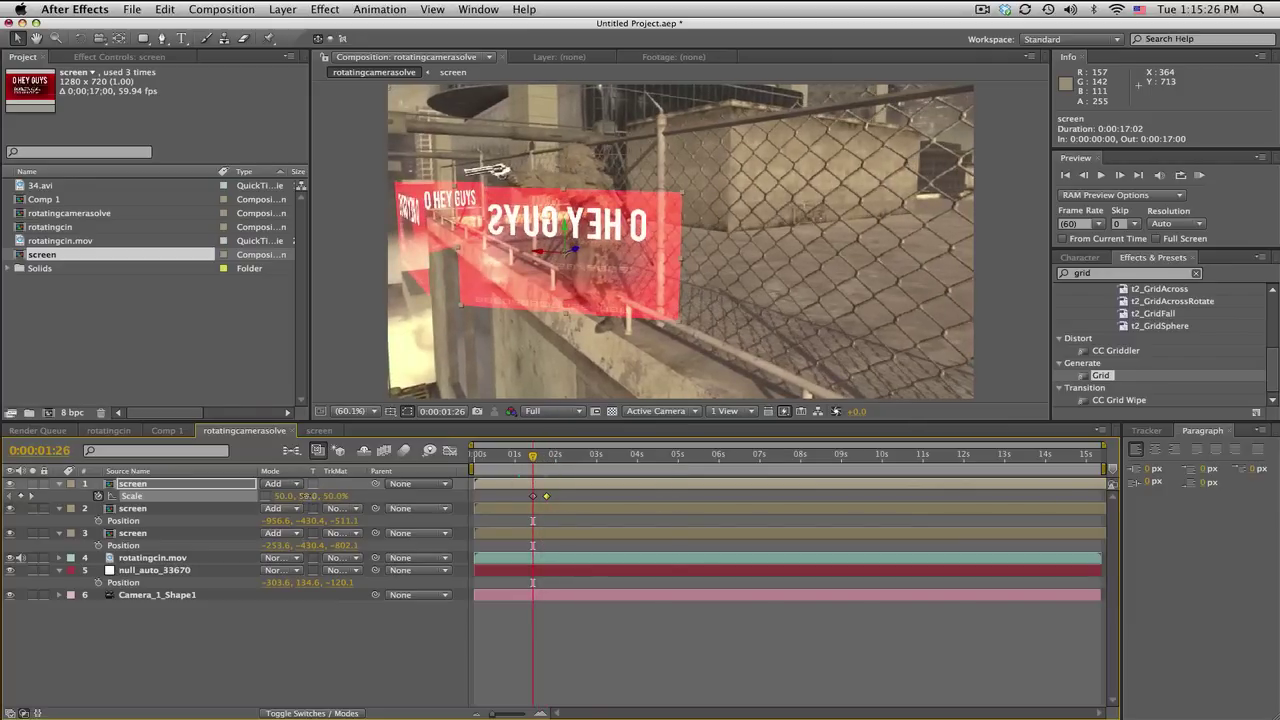
{"action": "left_click", "coordinate": [306, 496]}
{"action": "type", "text": "5"}
{"action": "key", "text": "Return"}
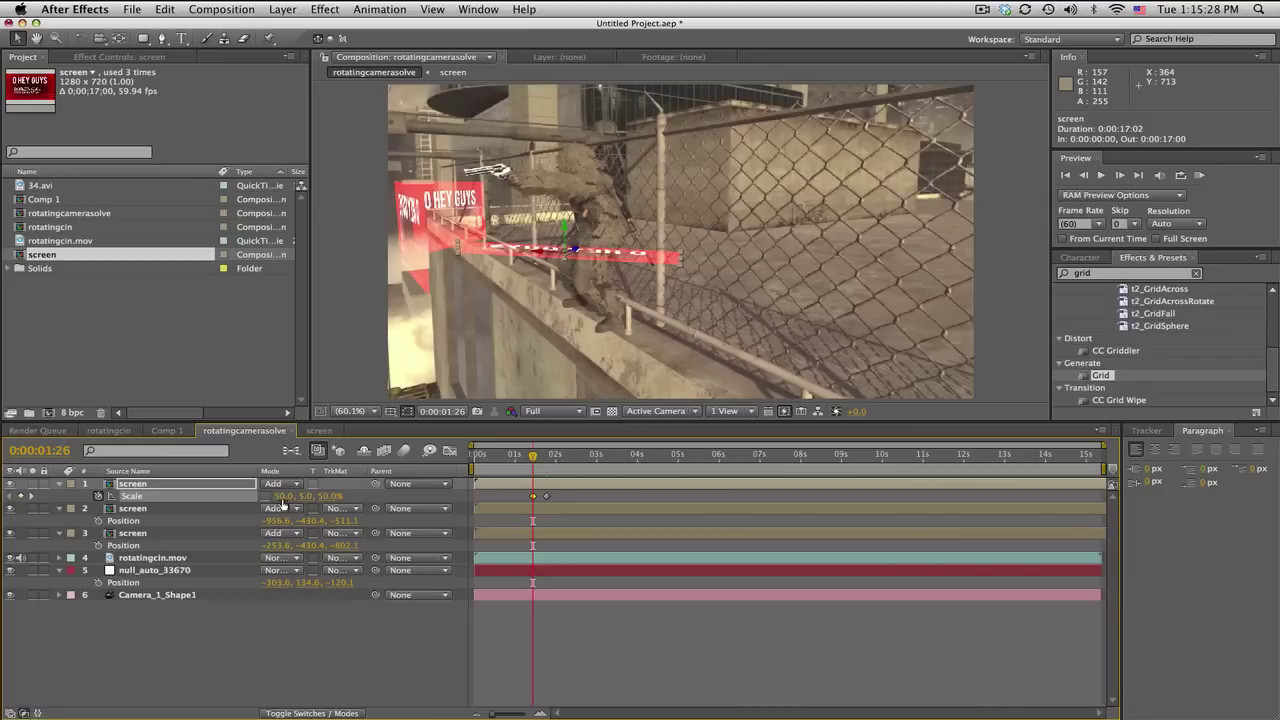
{"action": "mouse_move", "coordinate": [284, 496]}
{"action": "left_mouse_down"}
{"action": "mouse_move", "coordinate": [248, 496]}
{"action": "mouse_move", "coordinate": [260, 496]}
{"action": "left_mouse_up"}
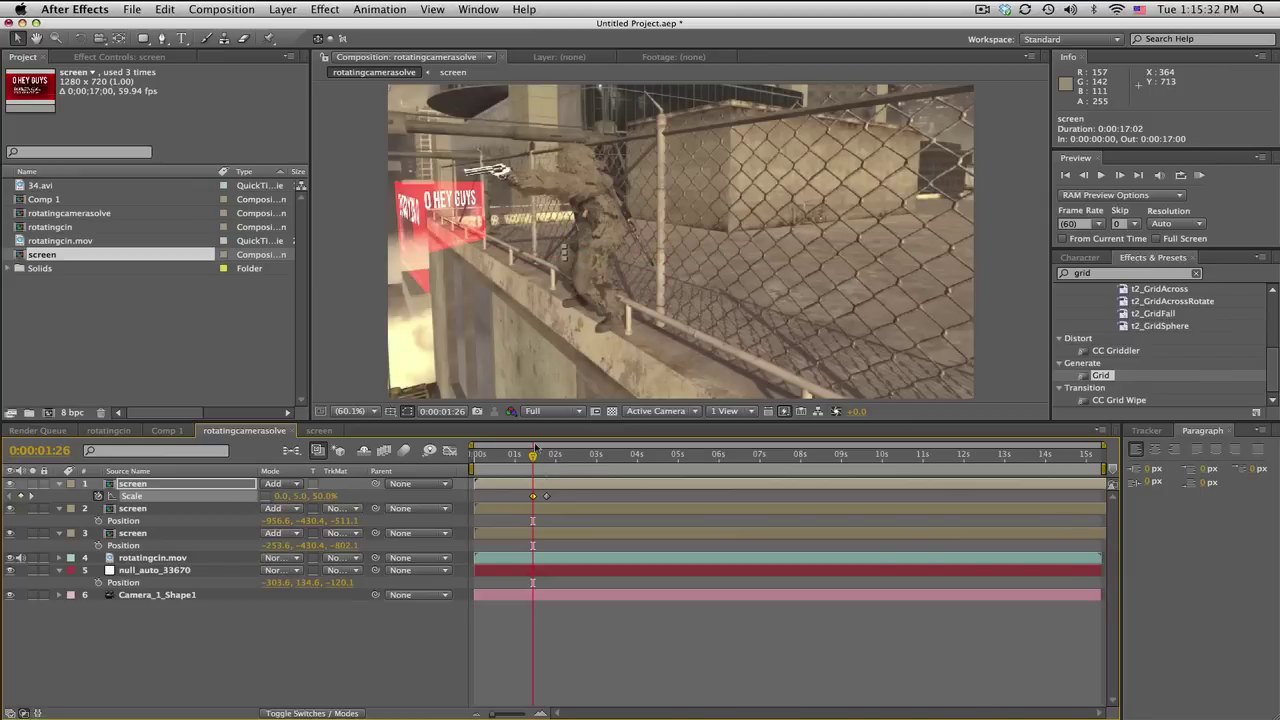
- Add a Scale keyframe at 0:00:02:09 on the topmost screen layer with the Y scale set to 50%, and preview the scale-in
{"action": "left_click_drag", "start_coordinate": [533, 455], "coordinate": [561, 456]}
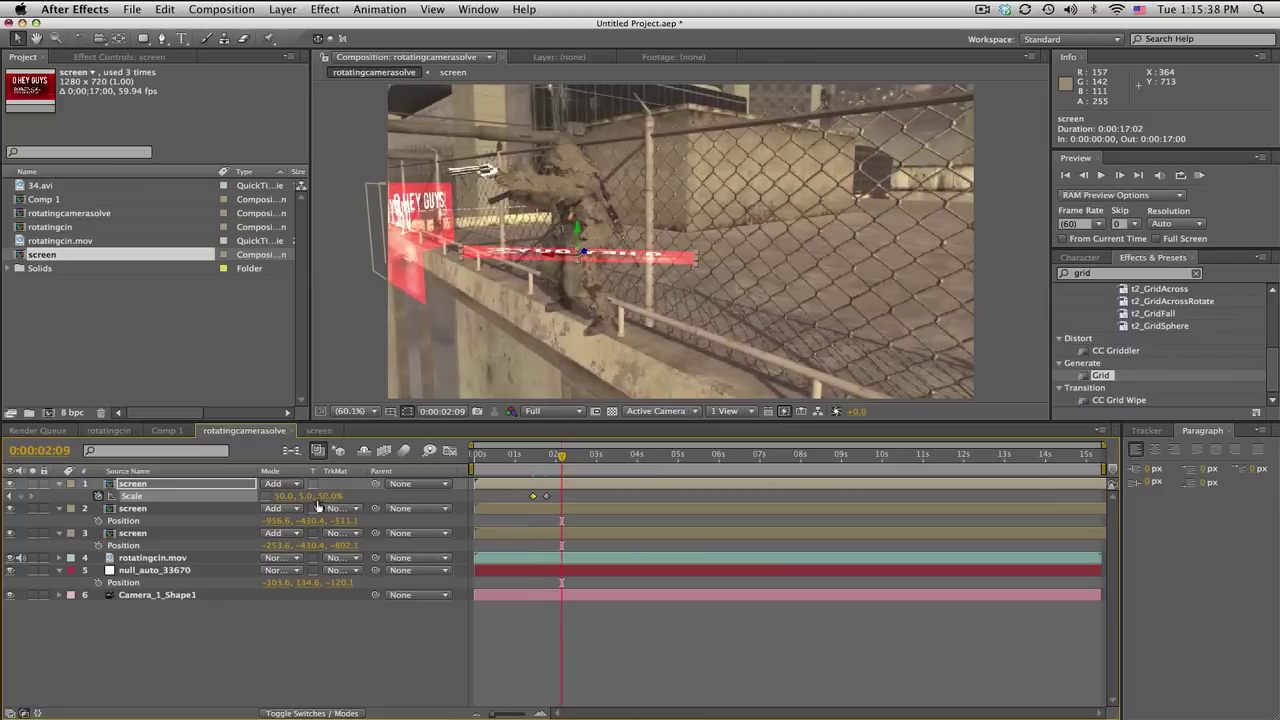
{"action": "left_click_drag", "start_coordinate": [303, 501], "coordinate": [324, 499]}
{"action": "left_click", "coordinate": [322, 498]}
{"action": "type", "text": "50"}
{"action": "key", "text": "Return"}
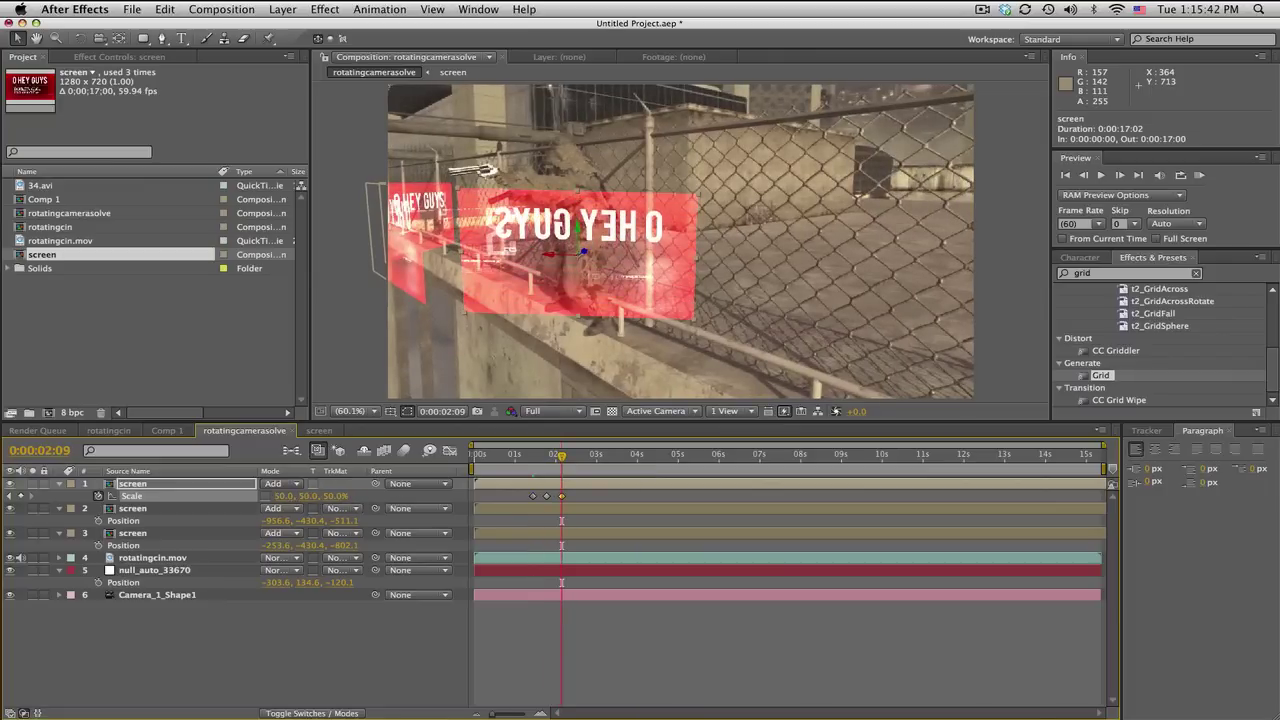
{"action": "left_click", "coordinate": [541, 458]}
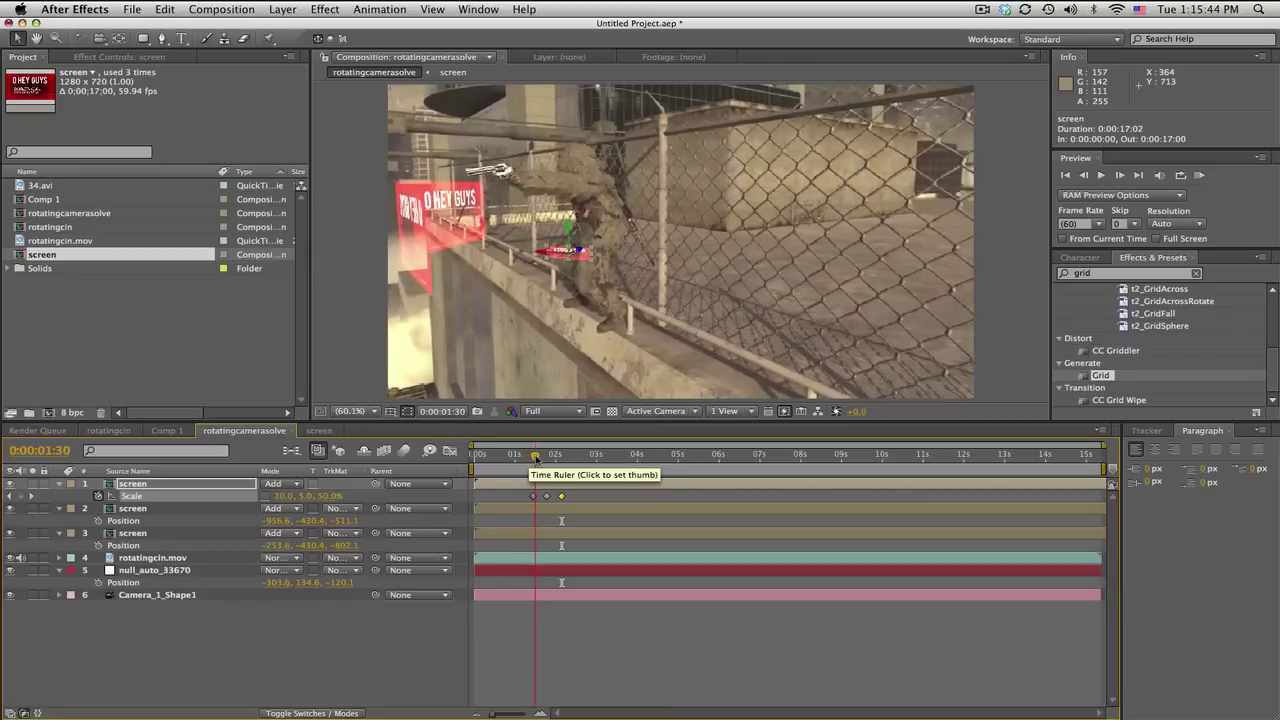
{"action": "left_click_drag", "start_coordinate": [541, 458], "coordinate": [564, 460]}
- Apply Easy Ease to the topmost screen layer's three Scale keyframes
{"action": "right_click", "coordinate": [533, 496]}
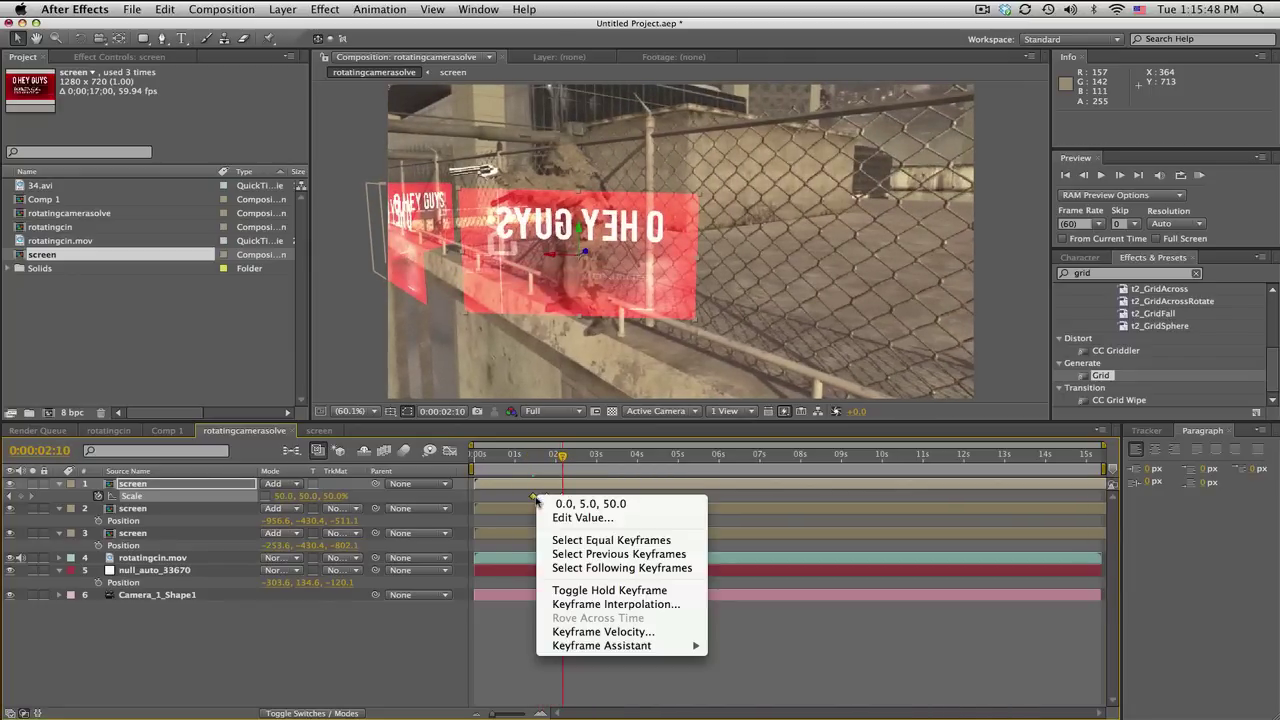
{"action": "mouse_move", "coordinate": [618, 648]}
{"action": "left_click", "coordinate": [722, 623]}
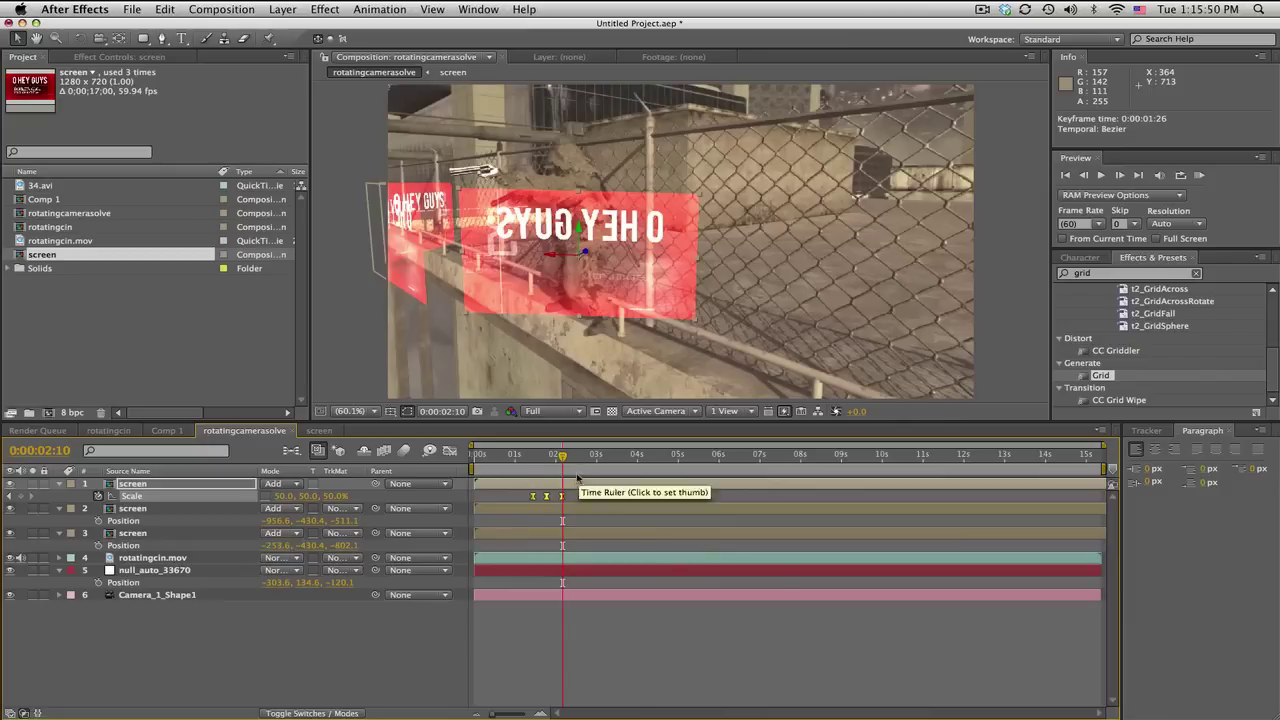
- Copy the topmost screen layer's three Scale keyframes and paste them onto the third screen layer at 0:00:05:34
{"action": "left_click_drag", "start_coordinate": [575, 503], "coordinate": [516, 490]}
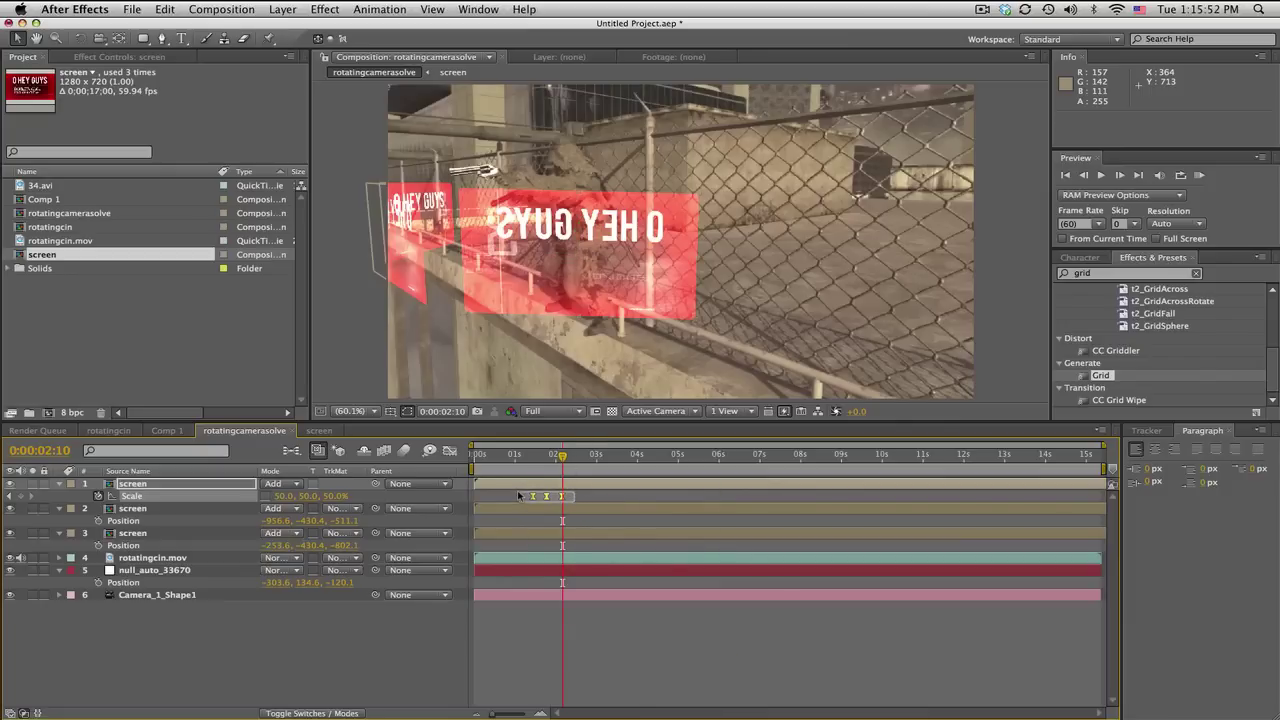
{"action": "key", "text": "super+c"}
{"action": "left_click_drag", "start_coordinate": [569, 457], "coordinate": [702, 457]}
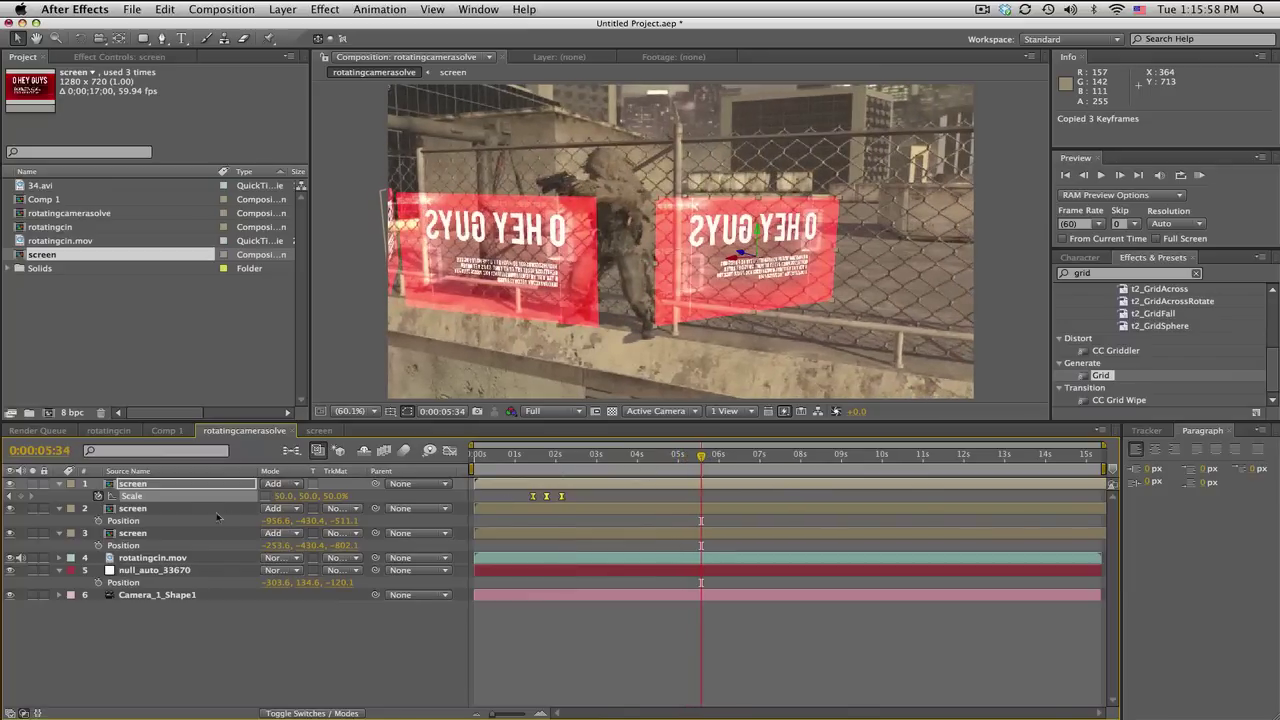
{"action": "left_click", "coordinate": [185, 510]}
{"action": "left_click", "coordinate": [184, 534]}
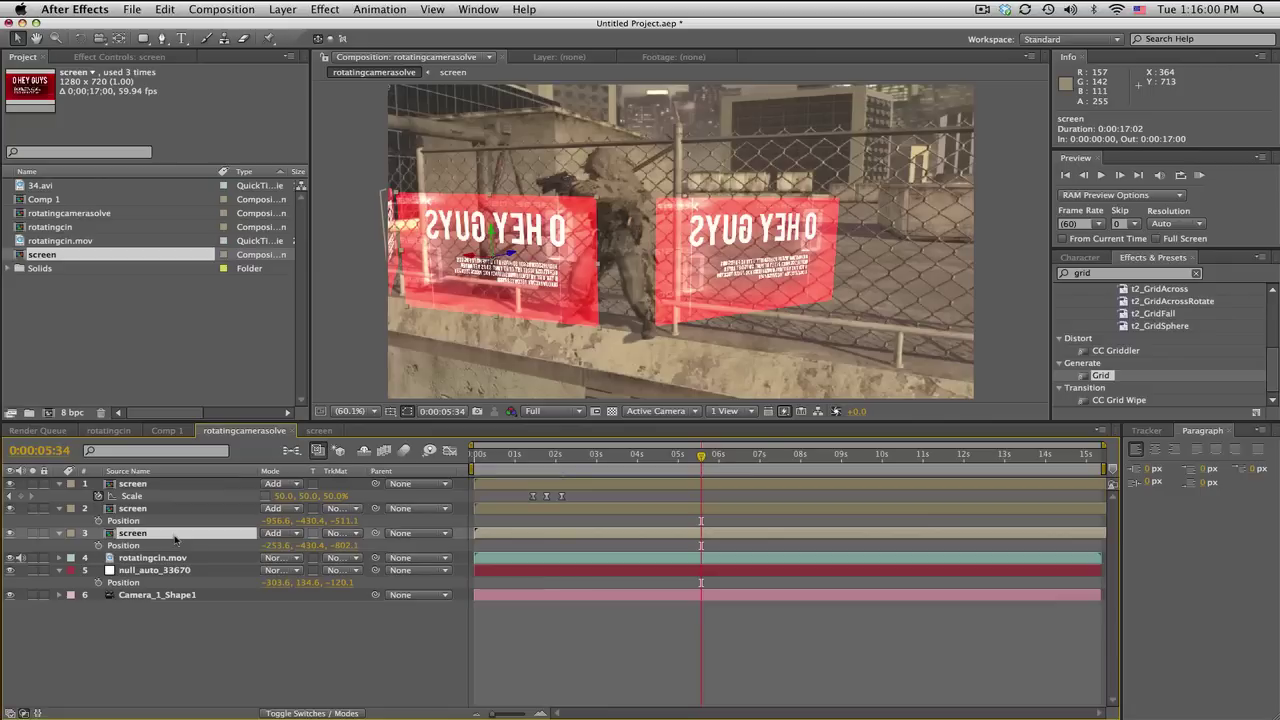
{"action": "key", "text": "s"}
{"action": "key", "text": "super+v"}
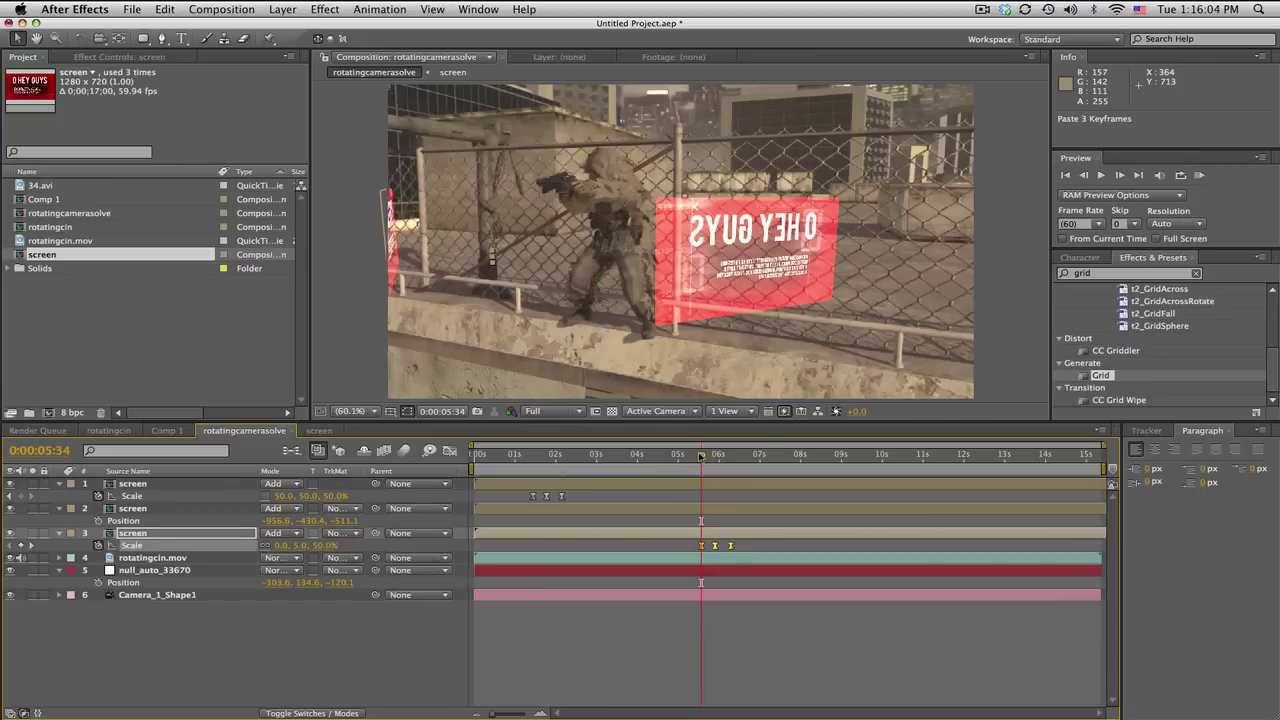
- Paste the copied Scale keyframes onto the second screen layer at 0:00:10:18 and preview the screens' scale-in animations
{"action": "key", "text": "space"}
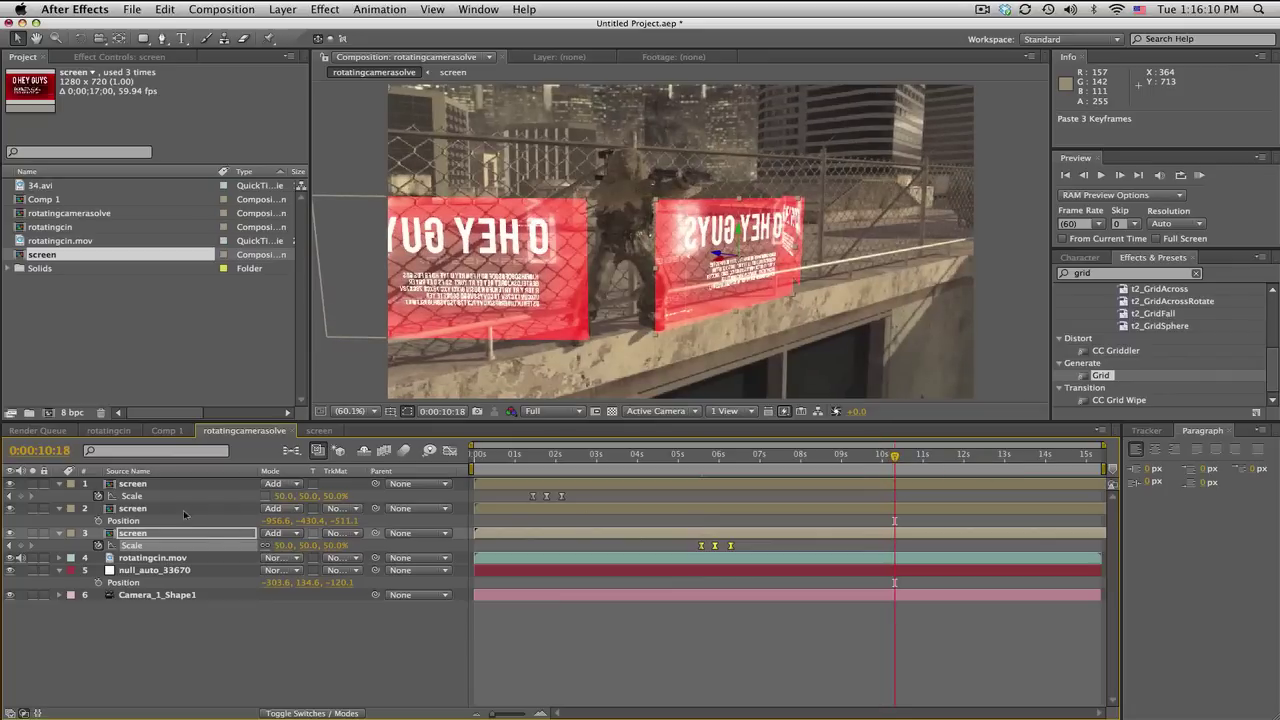
{"action": "left_click", "coordinate": [183, 510]}
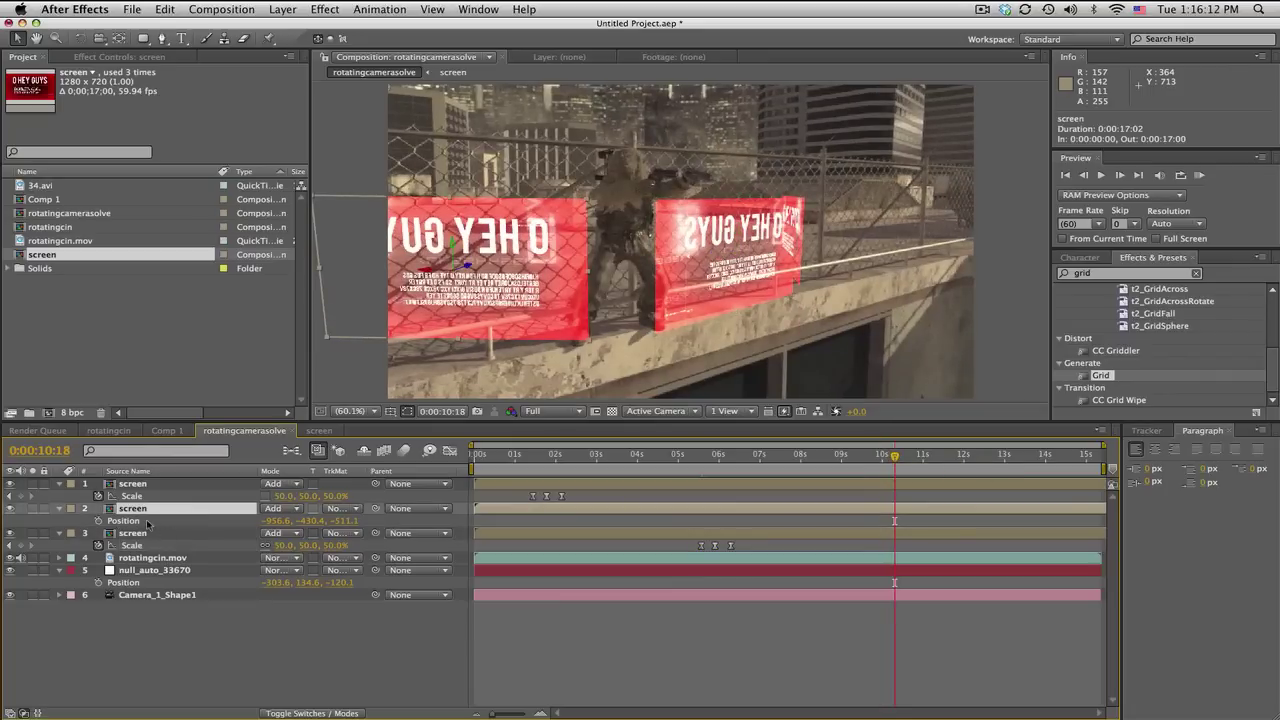
{"action": "key", "text": "s"}
{"action": "key", "text": "super+v"}
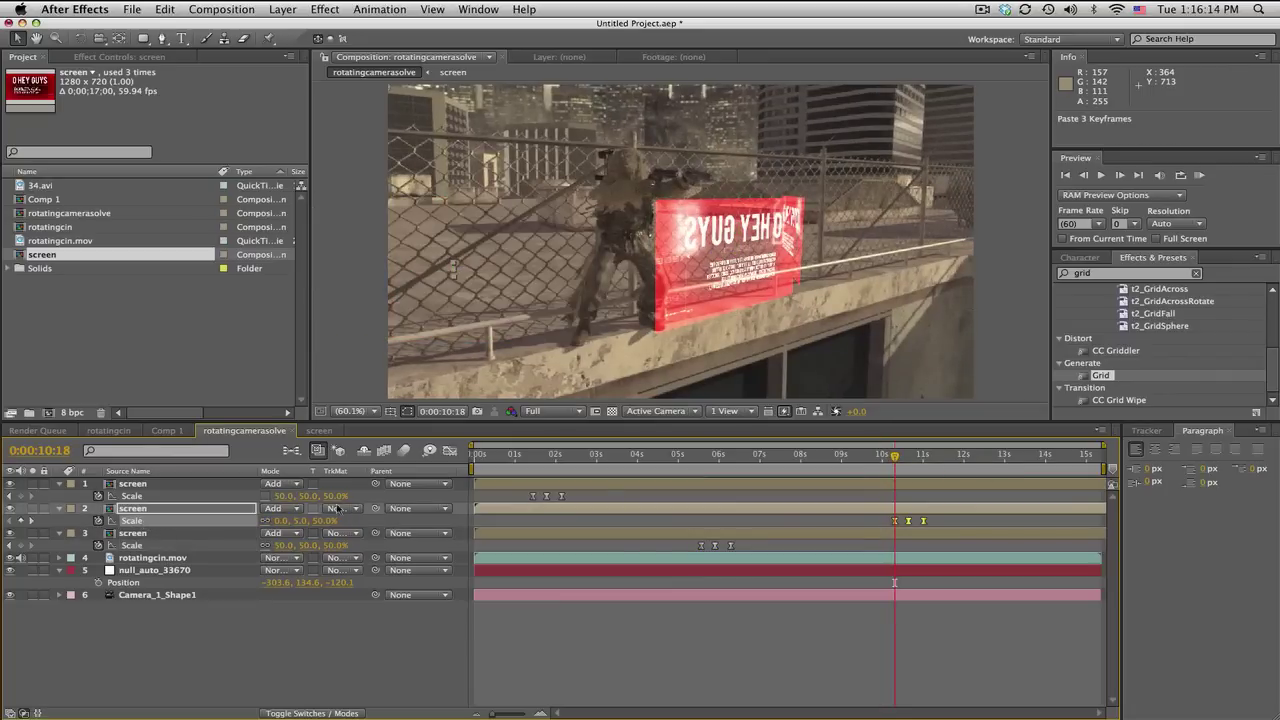
{"action": "left_click_drag", "start_coordinate": [524, 453], "coordinate": [929, 463]}
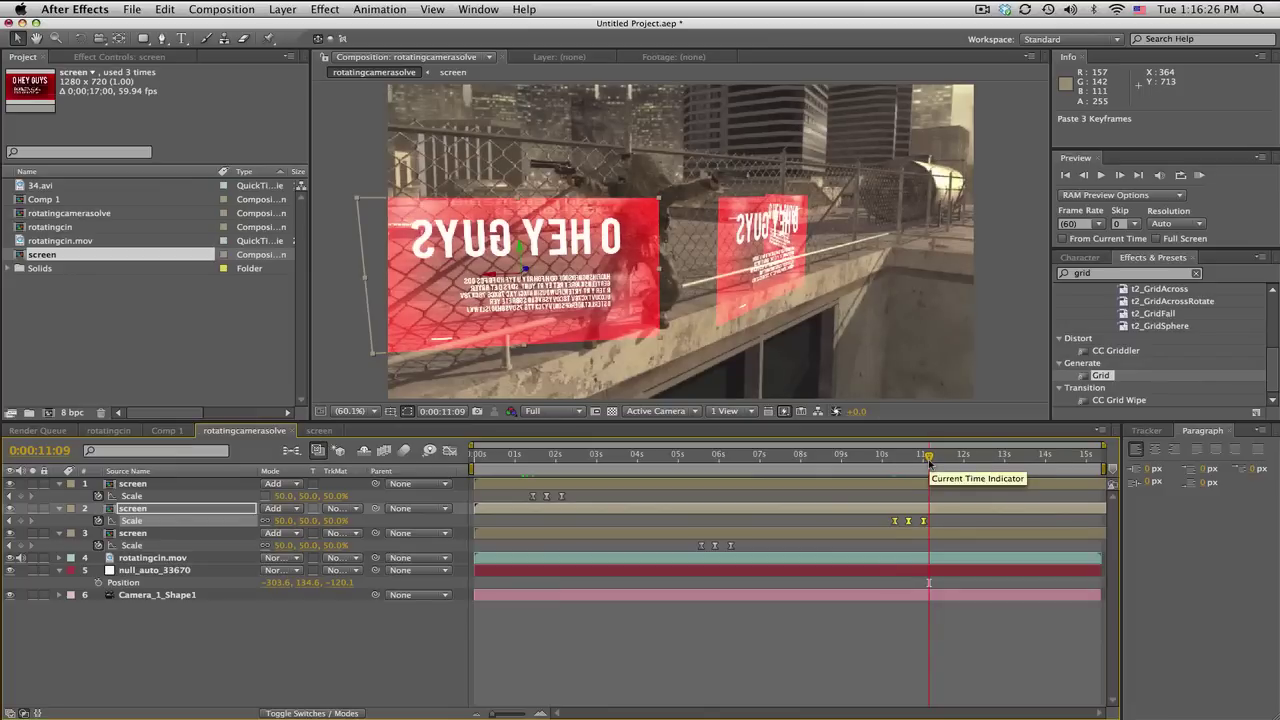
- Add a new null object to the composition and make it a 3D layer
{"action": "left_click_drag", "start_coordinate": [929, 463], "coordinate": [808, 465]}
{"action": "left_click", "coordinate": [283, 9]}
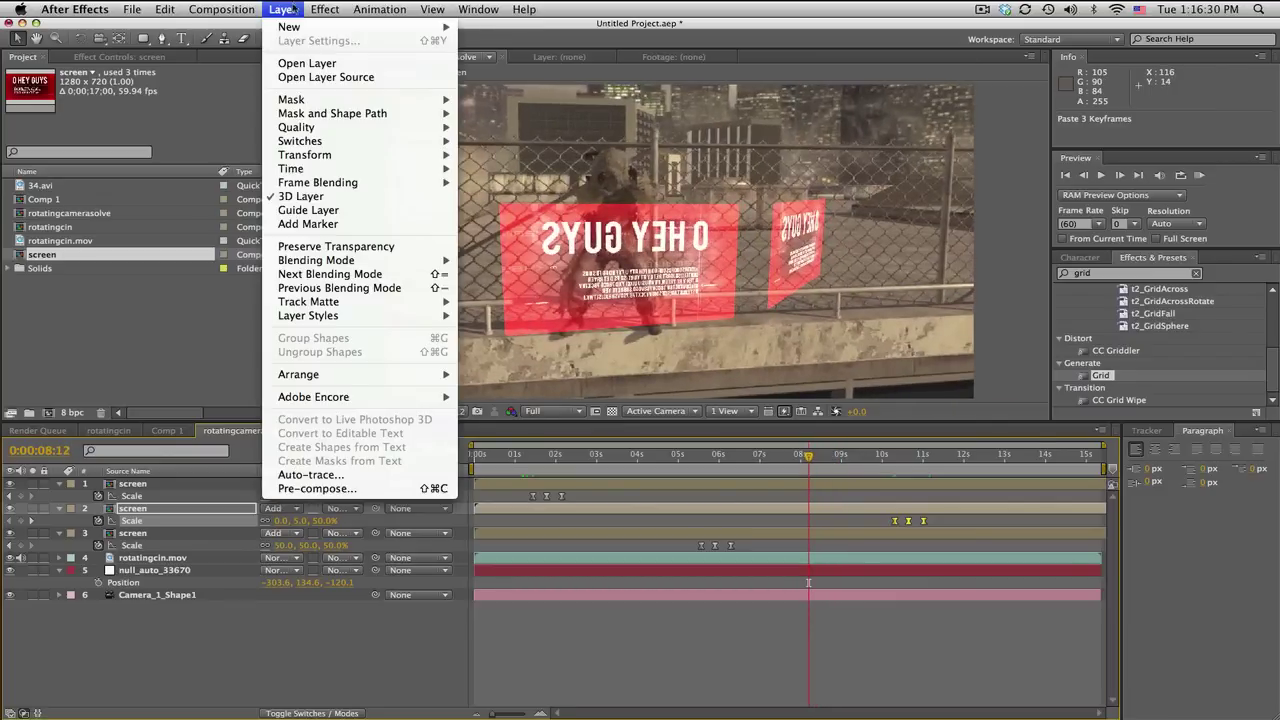
{"action": "mouse_move", "coordinate": [380, 30]}
{"action": "left_click", "coordinate": [497, 84]}
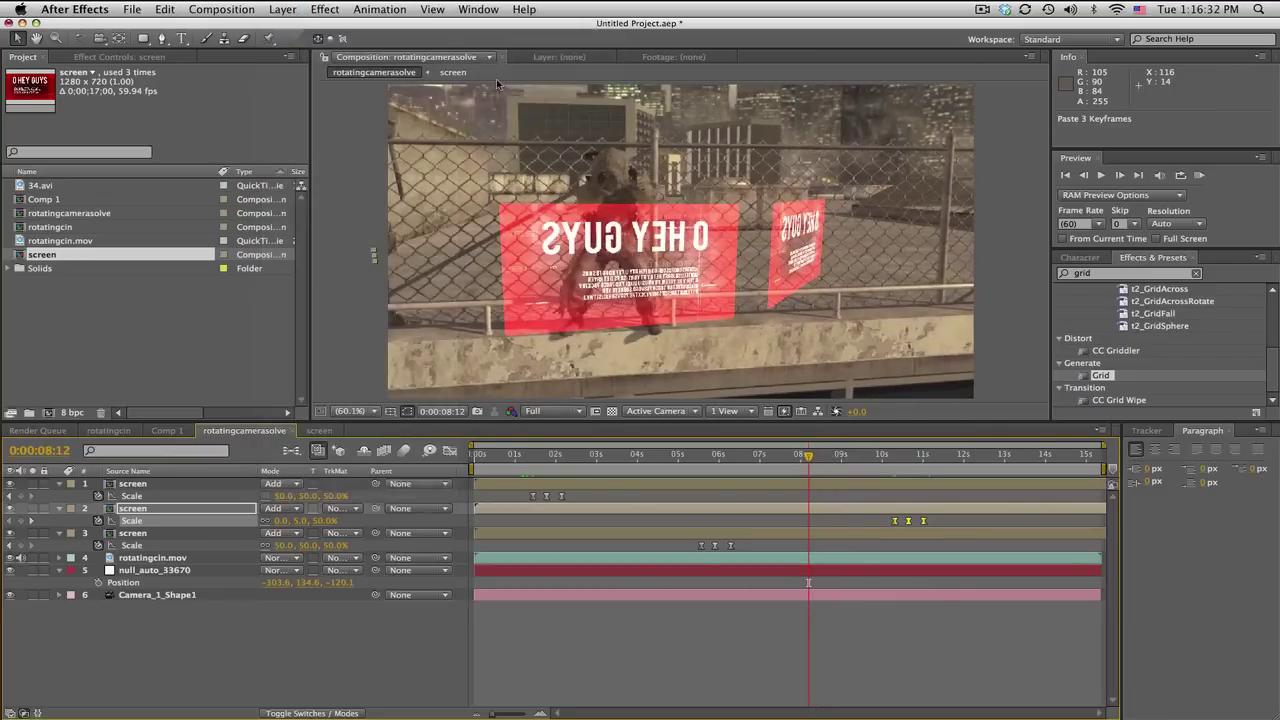
{"action": "left_click", "coordinate": [345, 713]}
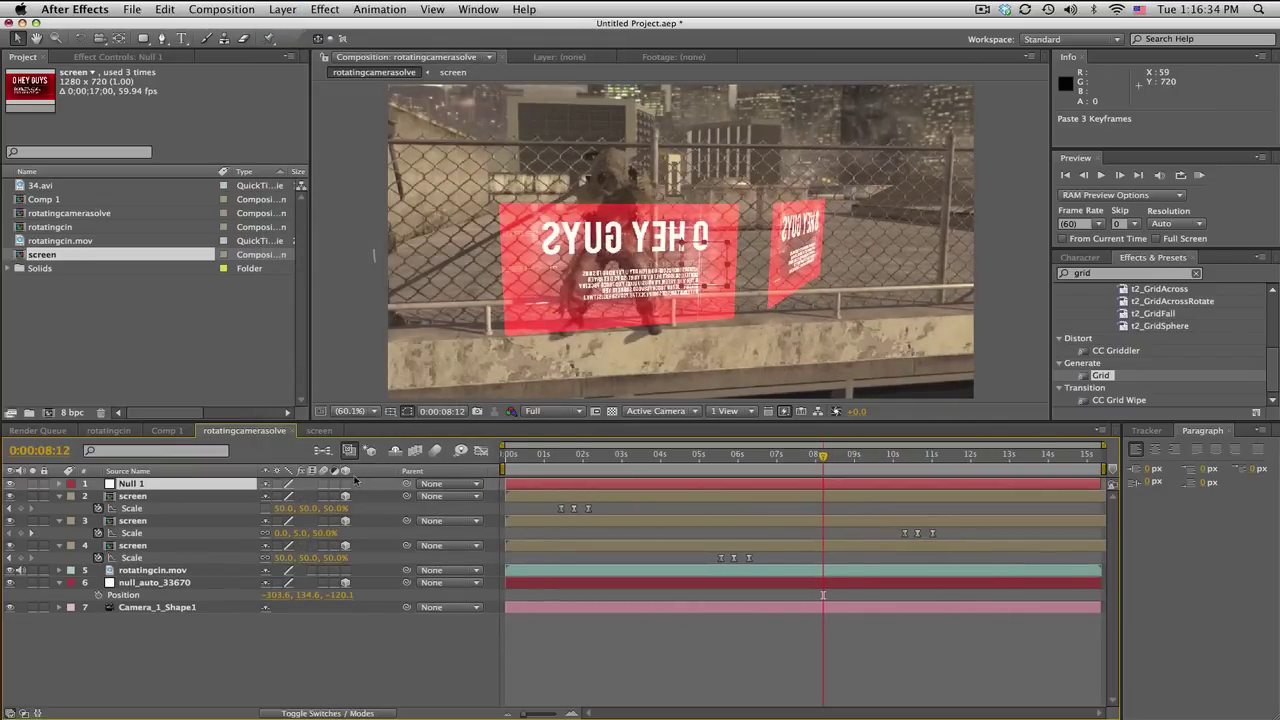
{"action": "left_click", "coordinate": [345, 484]}
{"action": "left_click", "coordinate": [213, 488]}
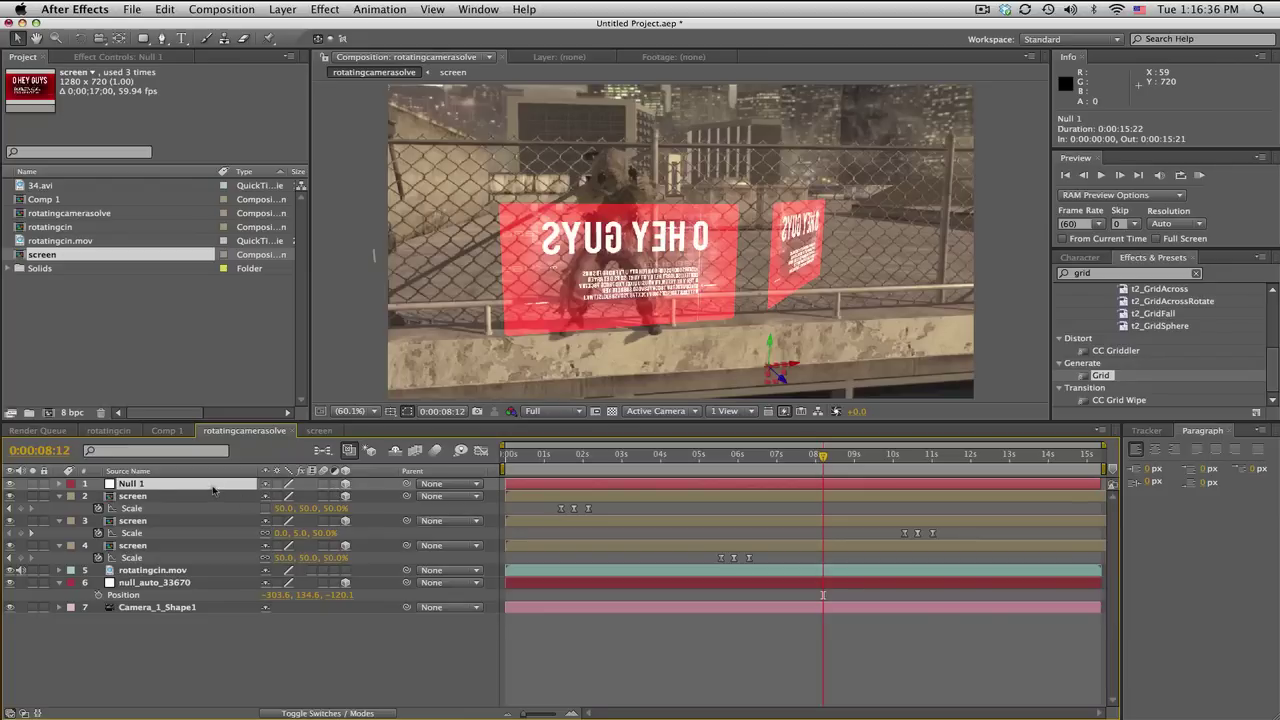
- Copy the Position of null_auto_33670 and paste it onto the Position of Null 1
{"action": "key", "text": "p"}
{"action": "left_click", "coordinate": [165, 596]}
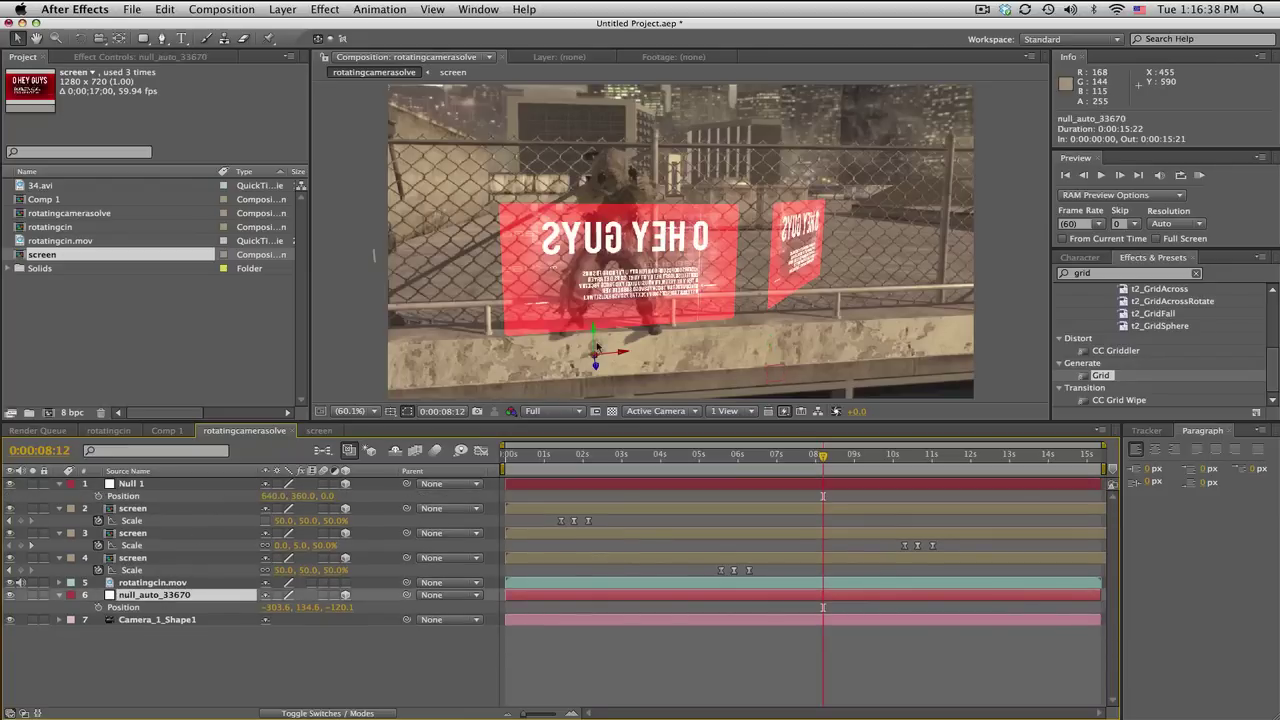
{"action": "left_click", "coordinate": [159, 610]}
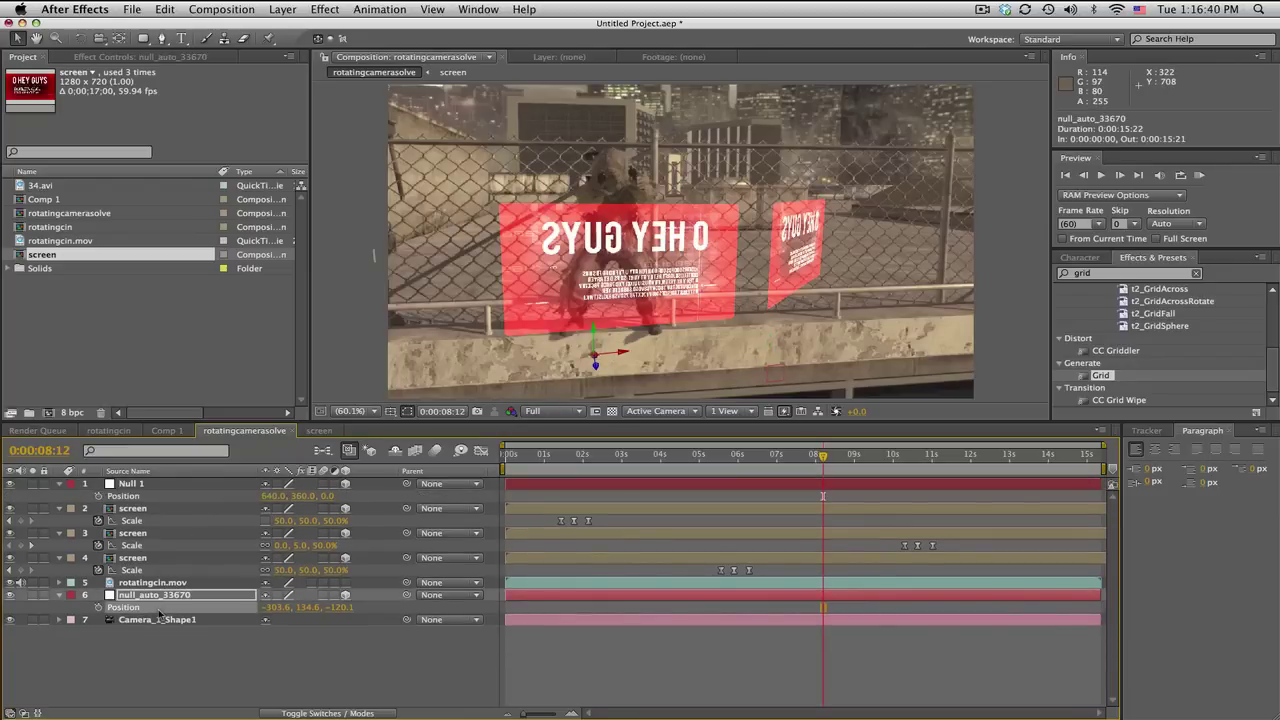
{"action": "left_click", "coordinate": [142, 496]}
{"action": "key", "text": "ctrl+v"}
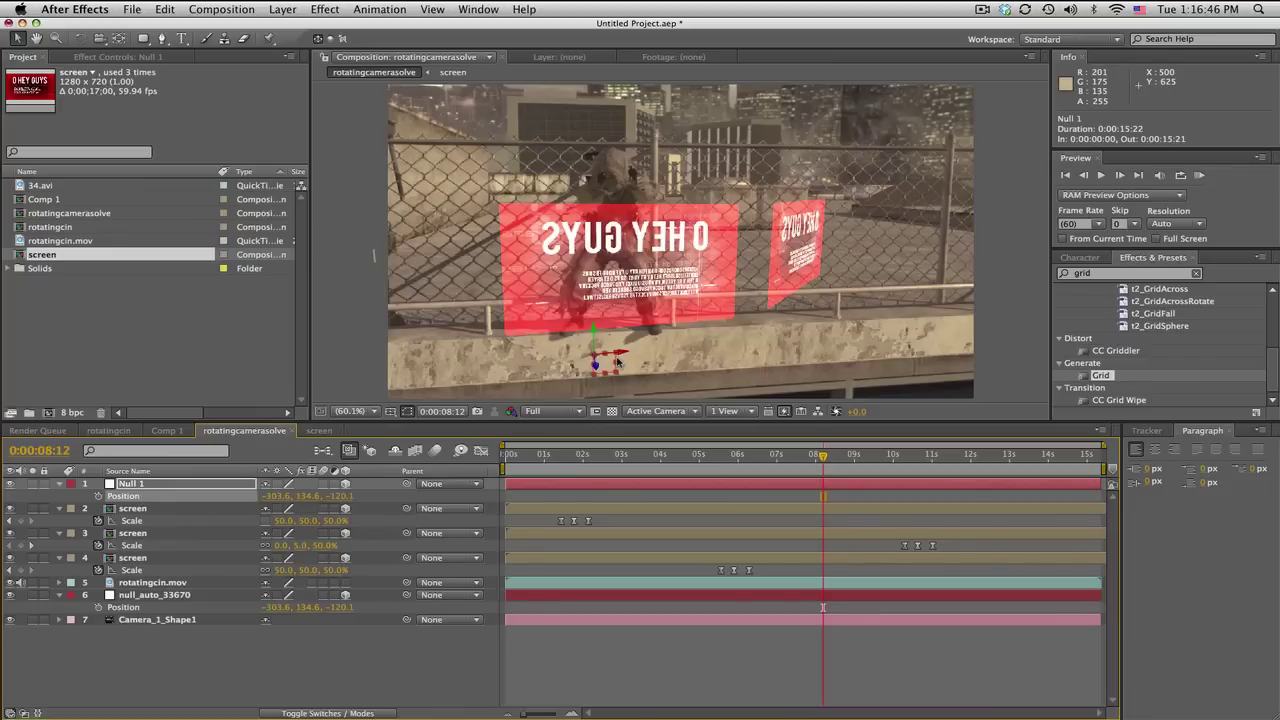
- Reveal the topmost screen layer's Position for reference and set Null 1's Y position to -430
{"action": "left_click", "coordinate": [173, 485]}
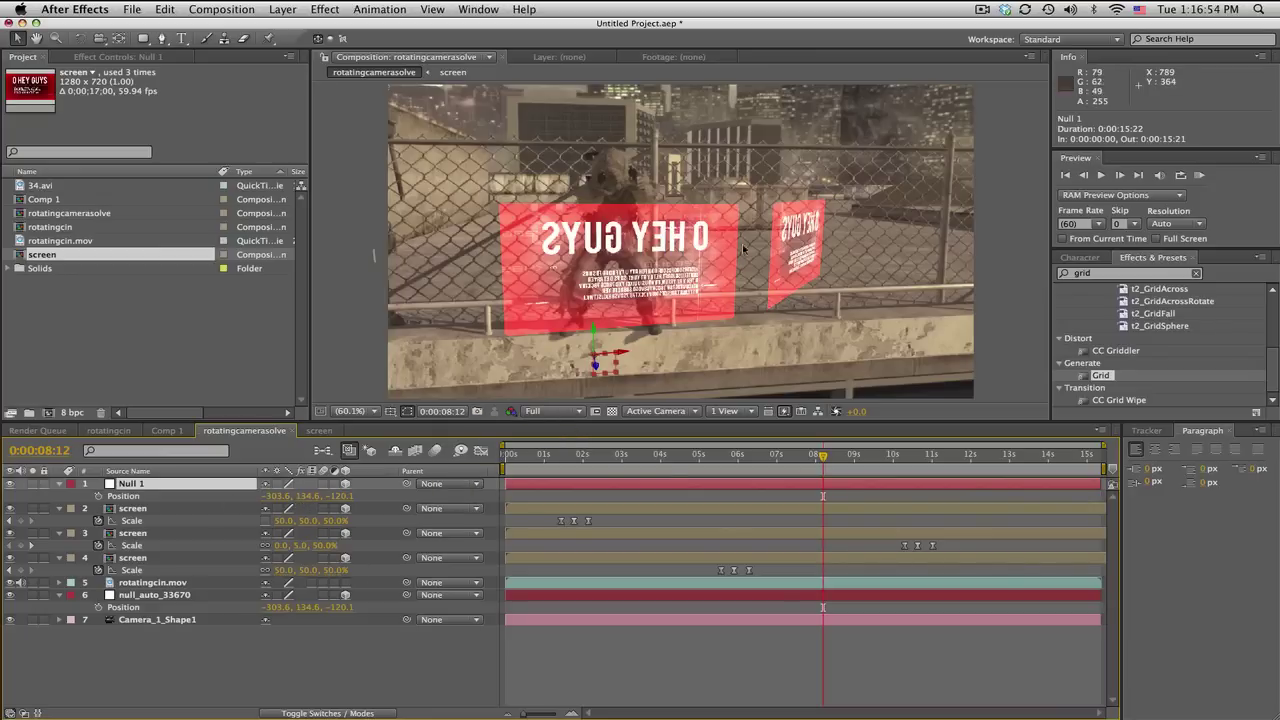
{"action": "left_click", "coordinate": [196, 509]}
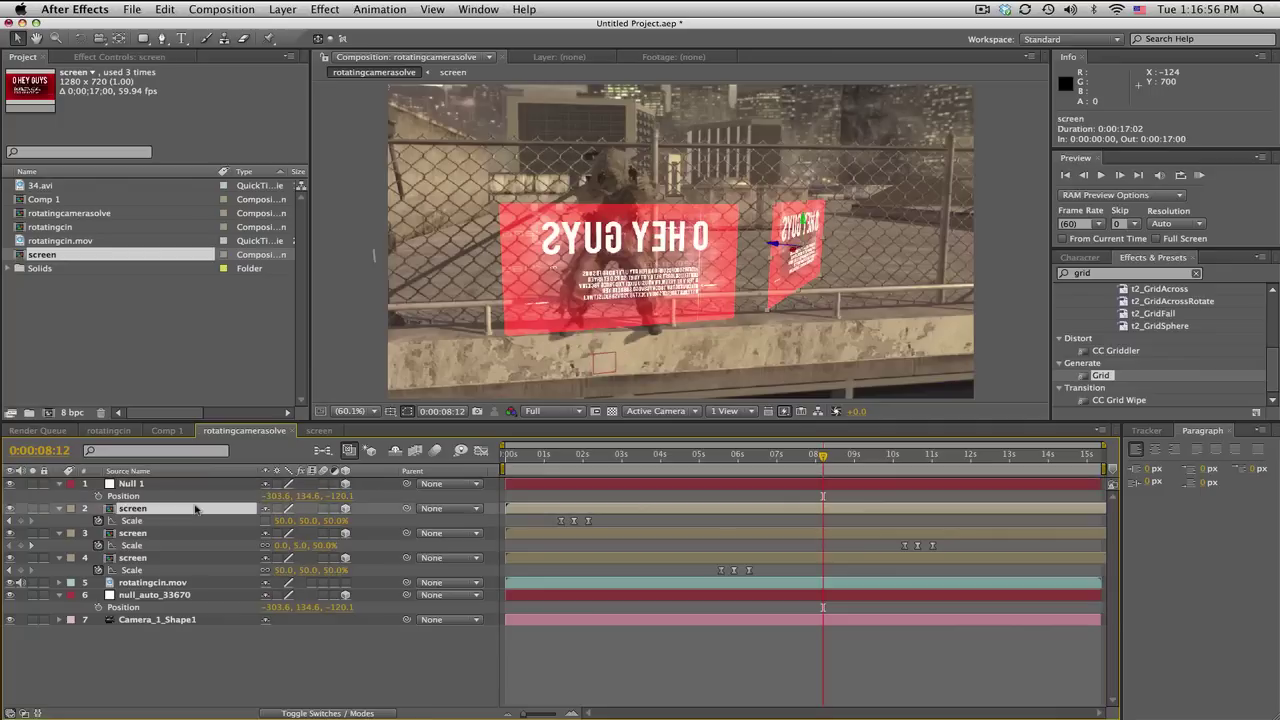
{"action": "key", "text": "p"}
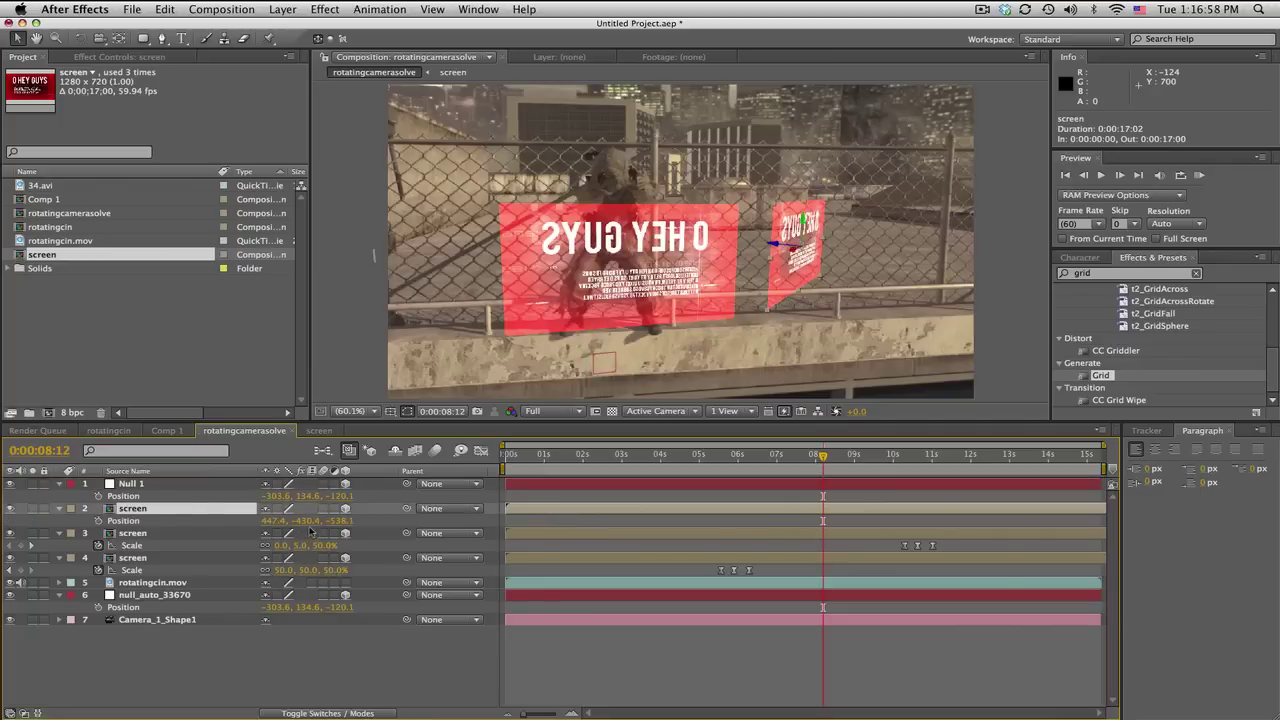
{"action": "left_click", "coordinate": [311, 496]}
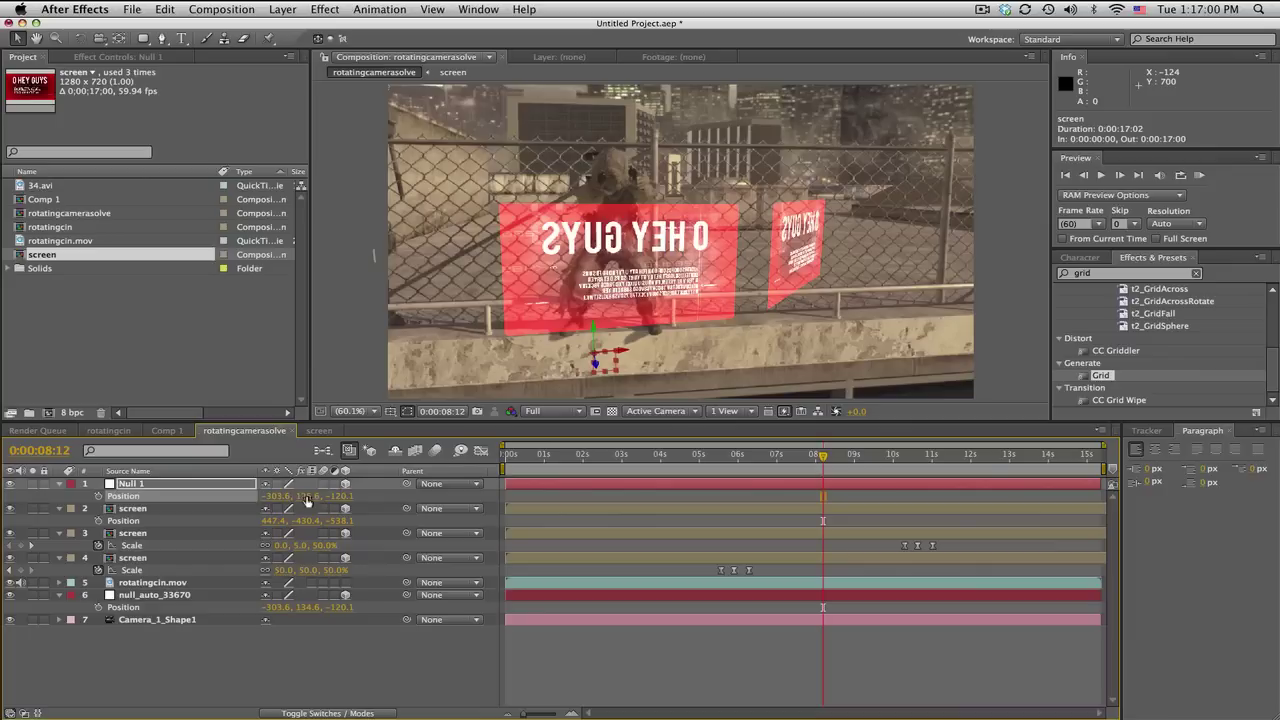
{"action": "type", "text": "-430"}
{"action": "key", "text": "Return"}
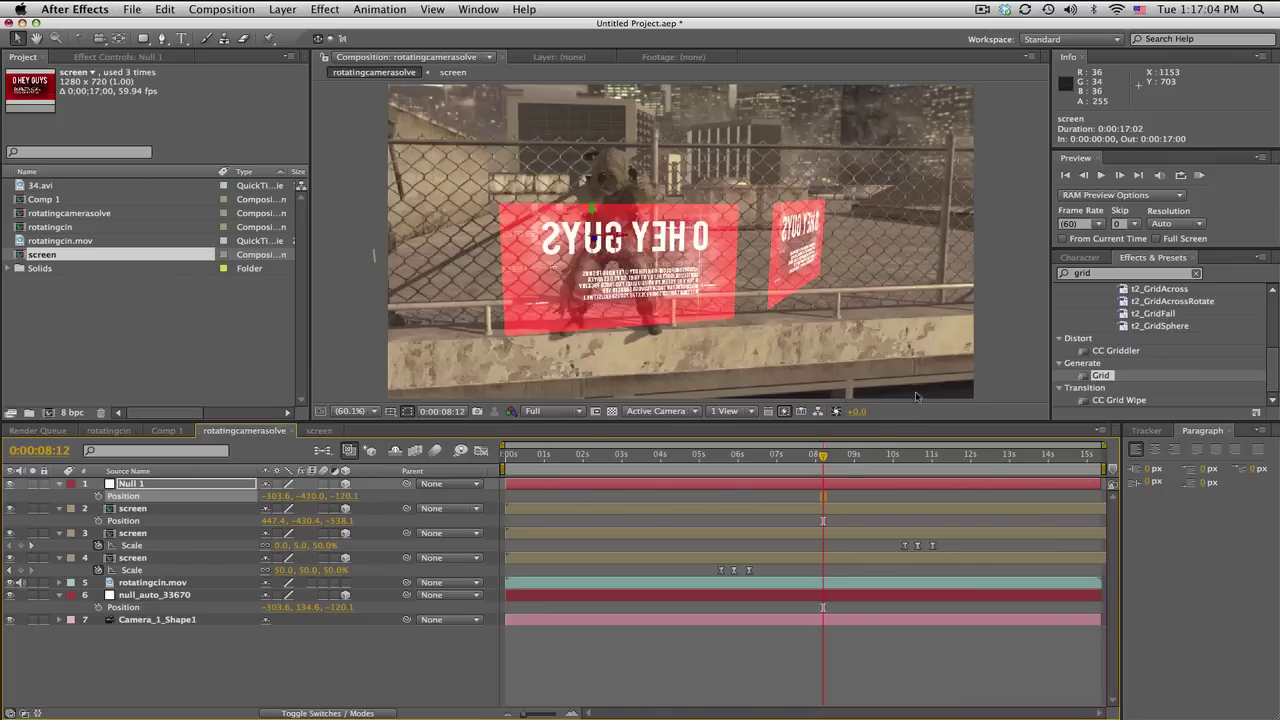
- Shift Null 1's X position to -242.6 and check its placement up to 0:00:11:05
{"action": "left_click_drag", "start_coordinate": [823, 457], "coordinate": [772, 460]}
{"action": "left_click_drag", "start_coordinate": [268, 497], "coordinate": [885, 455]}
{"action": "left_click_drag", "start_coordinate": [755, 460], "coordinate": [935, 457]}
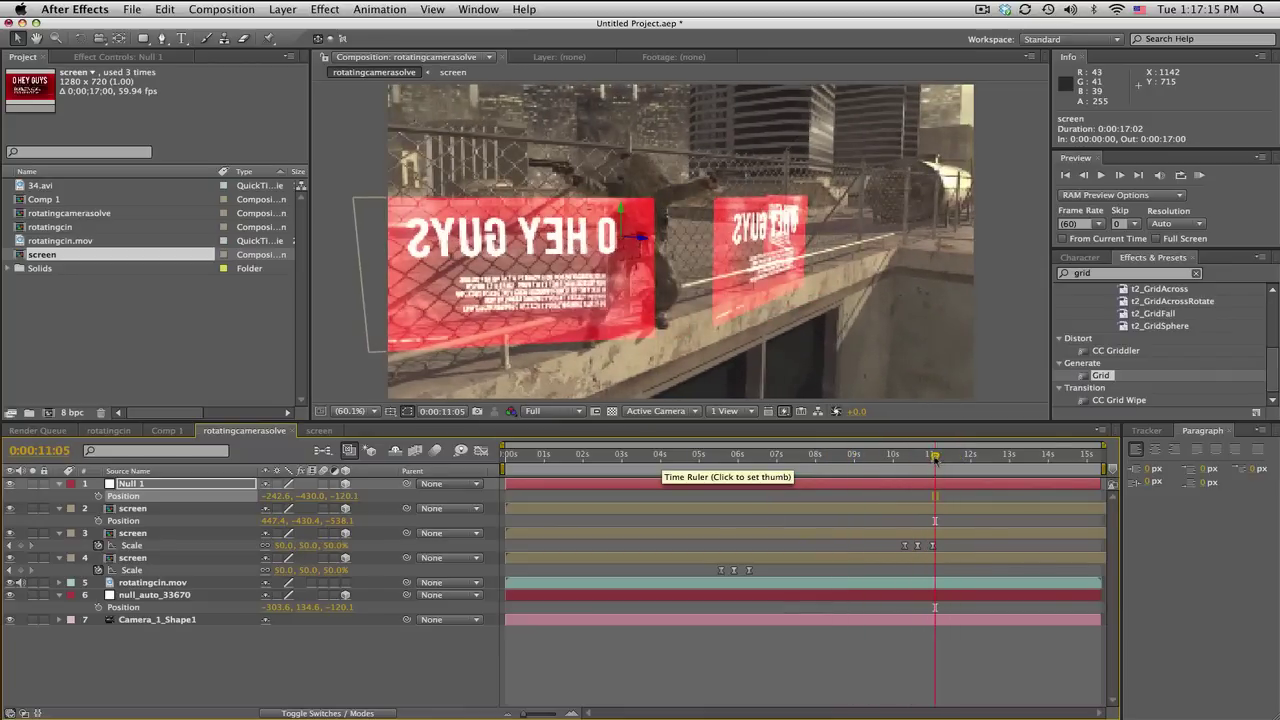
- Parent all three screen layers to Null 1
{"action": "left_click", "coordinate": [198, 510]}
{"action": "left_click", "coordinate": [177, 556], "text": "shift"}
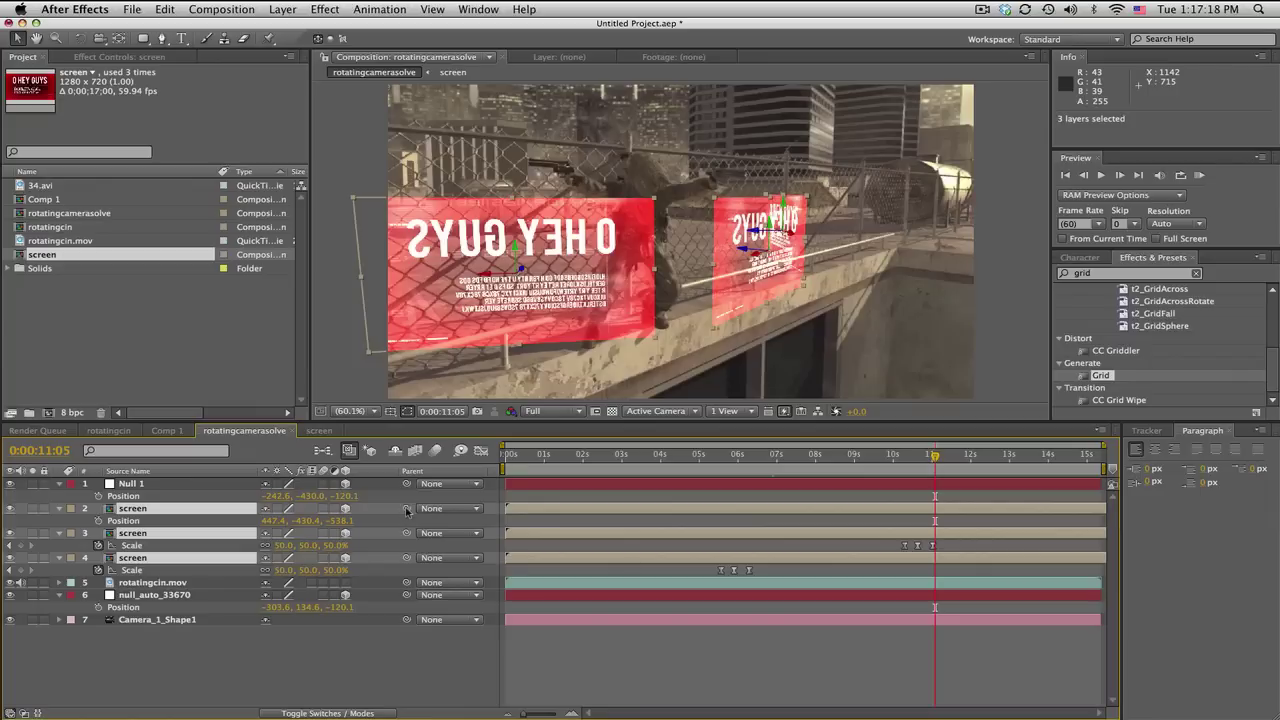
{"action": "left_click_drag", "start_coordinate": [406, 510], "coordinate": [157, 486]}
{"action": "left_click", "coordinate": [656, 671]}
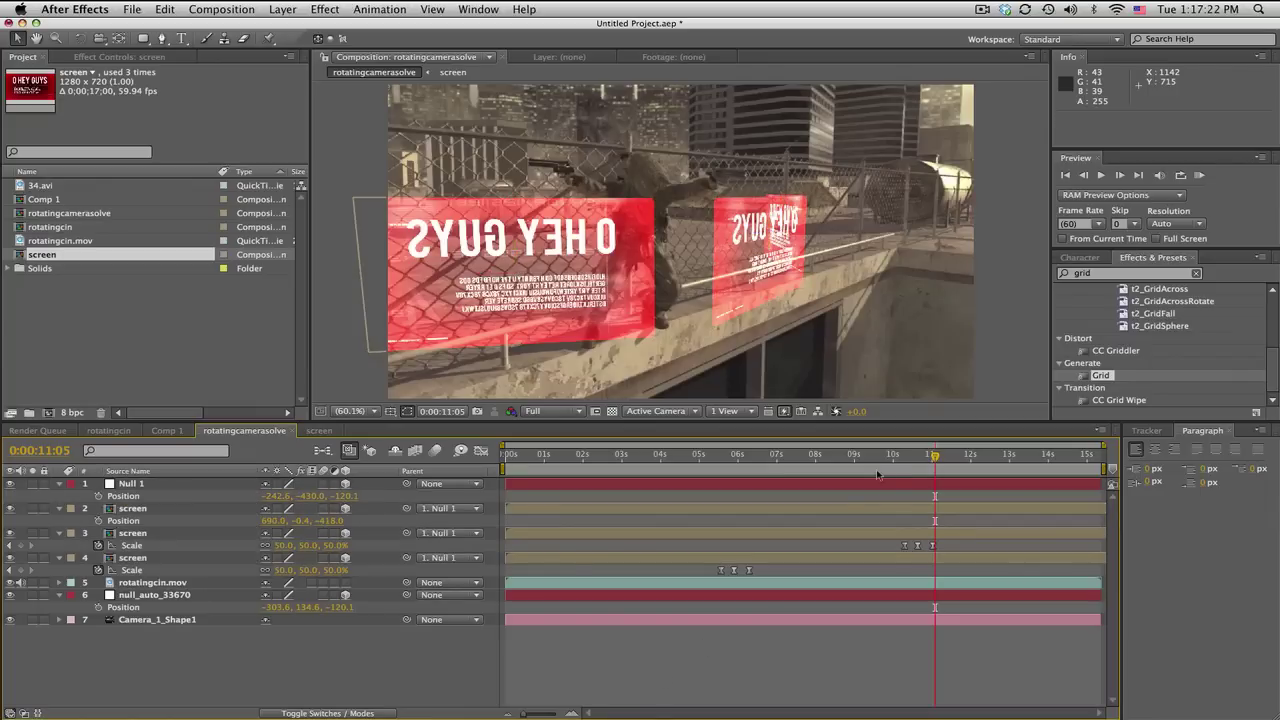
- Animate Null 1's Z Rotation from 0° at 0:00:11:43 to 180° at 0:00:12:03
{"action": "left_click_drag", "start_coordinate": [870, 462], "coordinate": [960, 457]}
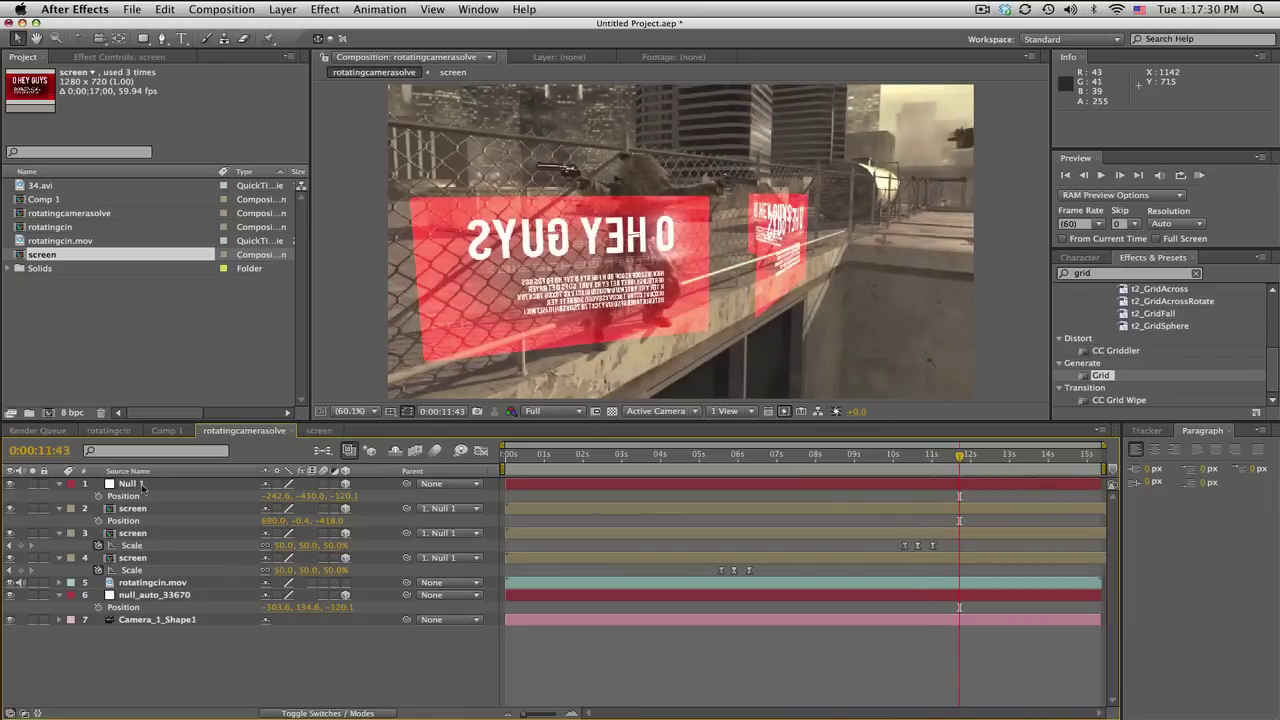
{"action": "left_click", "coordinate": [143, 486]}
{"action": "key", "text": "r"}
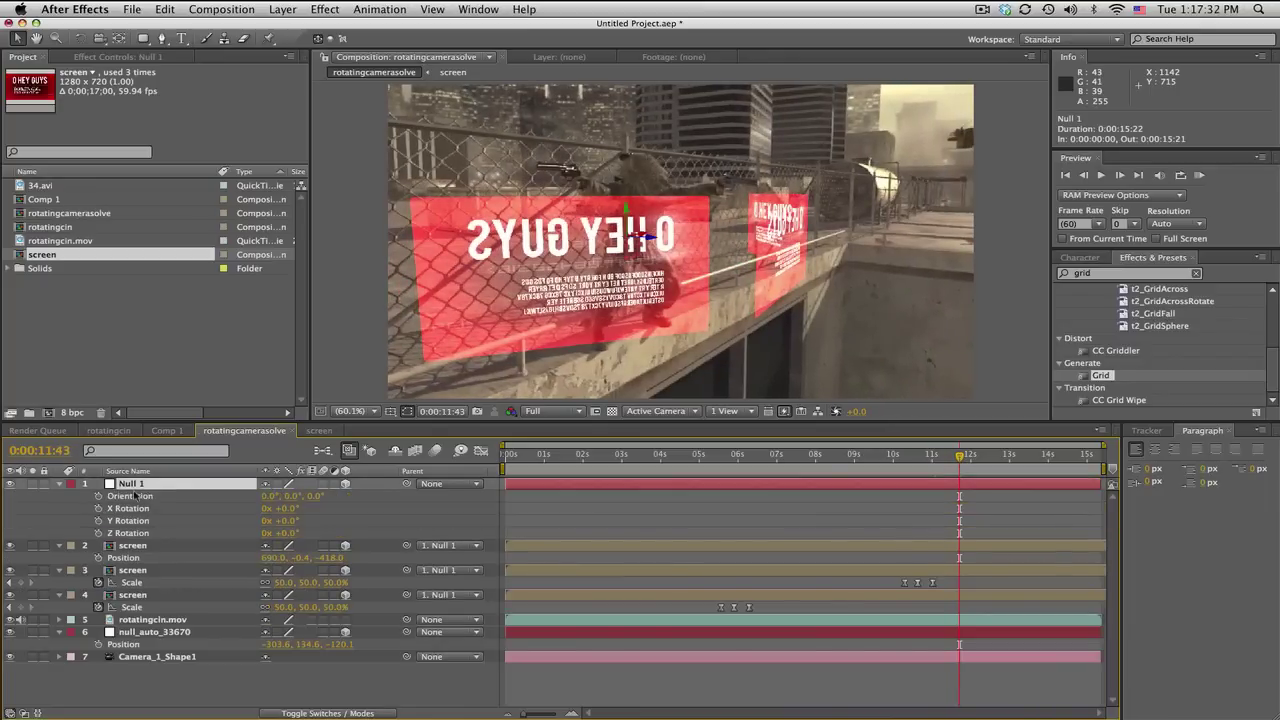
{"action": "left_click", "coordinate": [99, 533]}
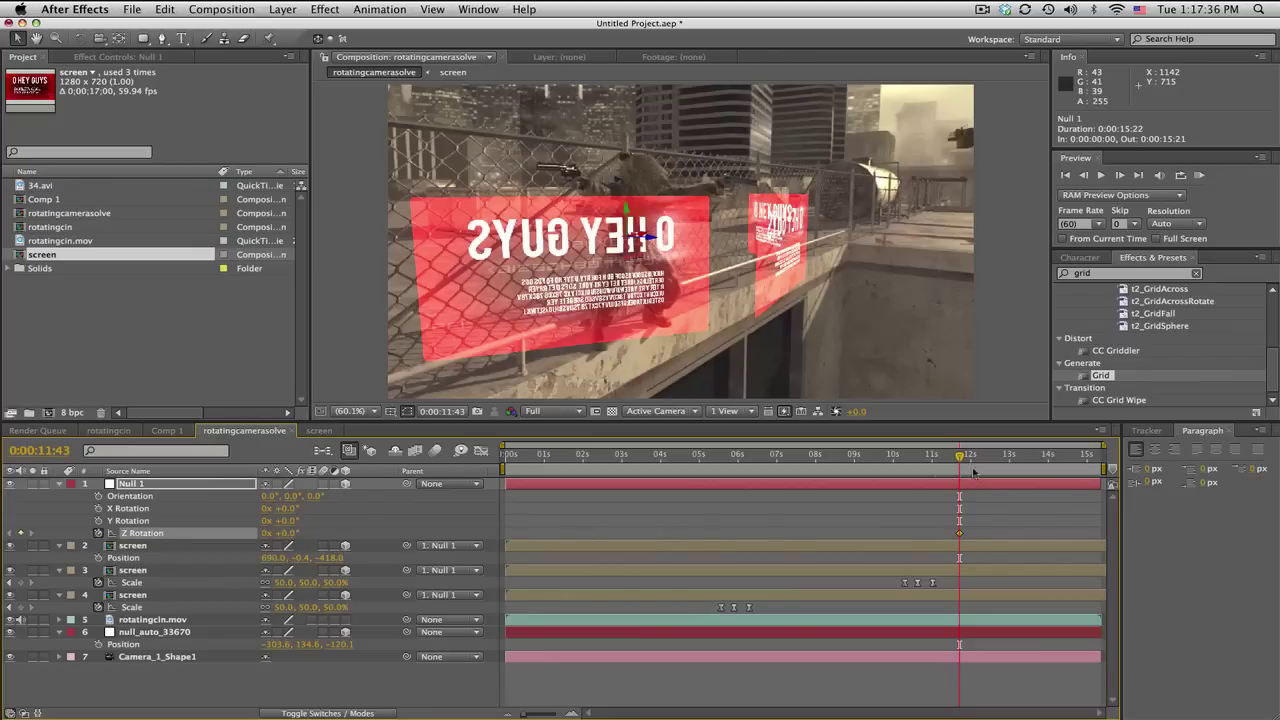
{"action": "left_click_drag", "start_coordinate": [960, 458], "coordinate": [971, 457]}
{"action": "left_click_drag", "start_coordinate": [285, 533], "coordinate": [420, 526]}
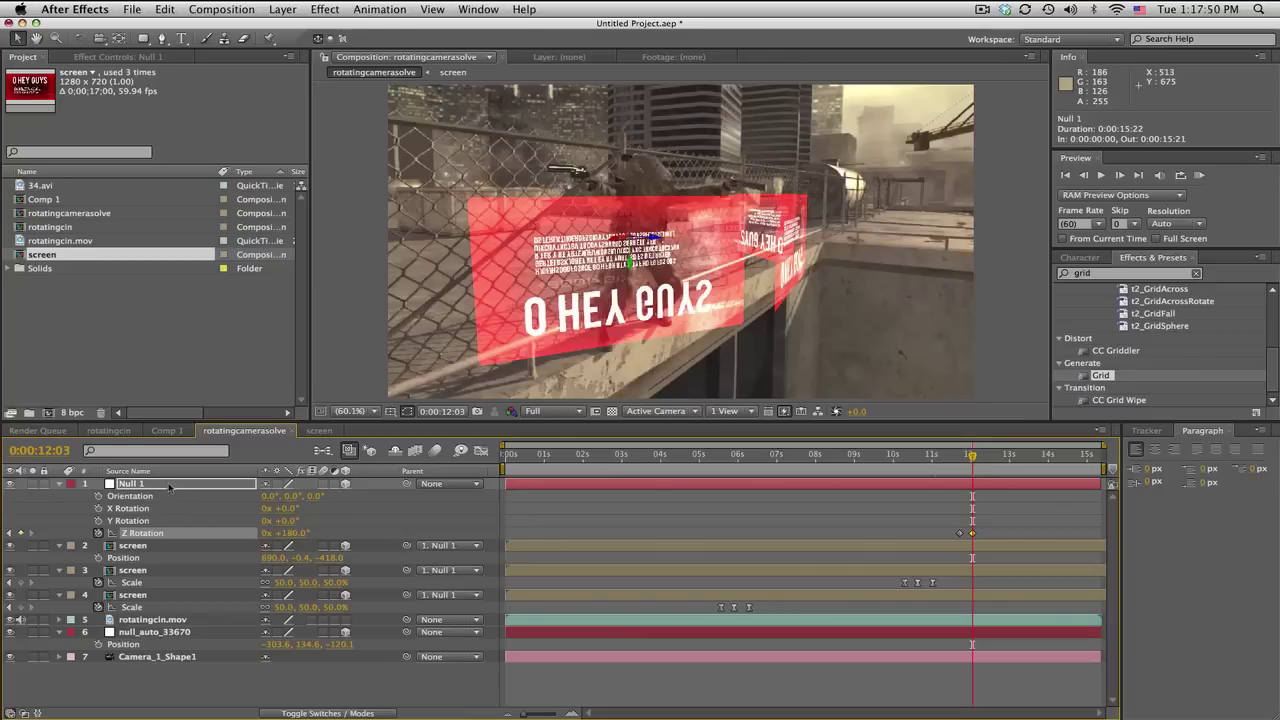
- Keyframe Null 1's Scale at 0:00:12:03 and reduce its X scale to 26% at 0:00:12:27
{"action": "key", "text": "Return"}
{"action": "key", "text": "s"}
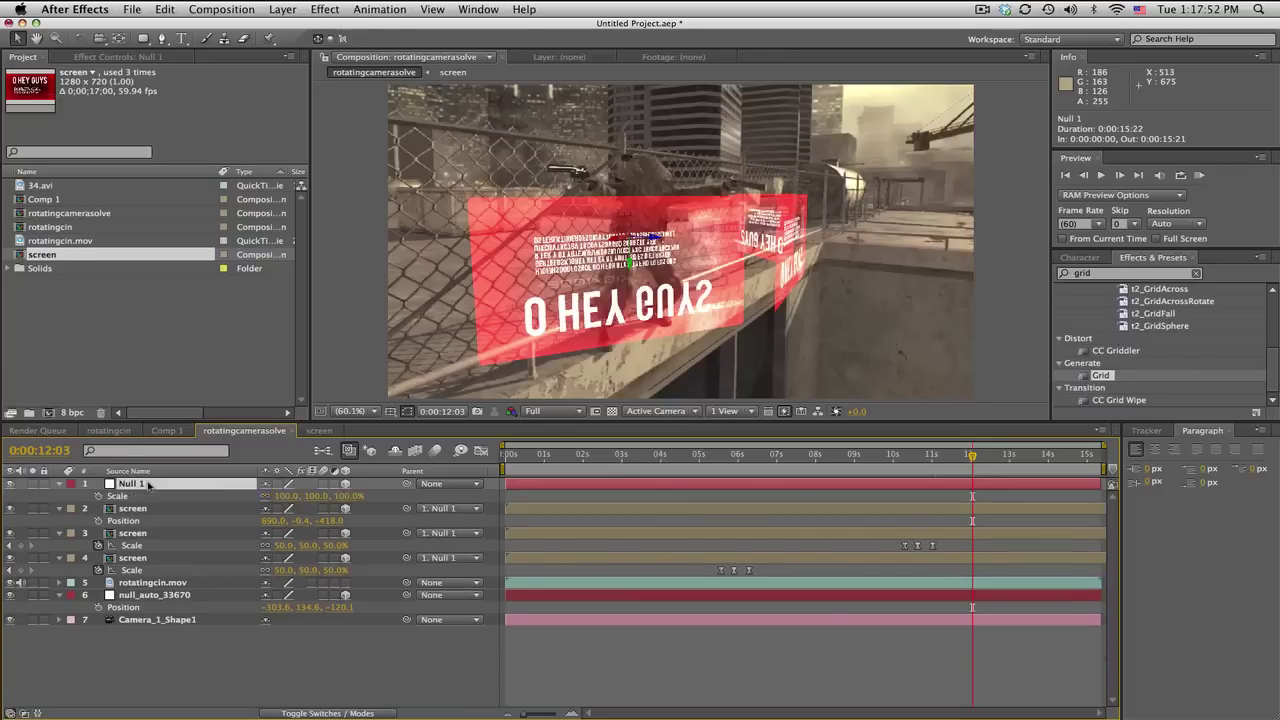
{"action": "left_click", "coordinate": [98, 496]}
{"action": "left_click", "coordinate": [988, 460]}
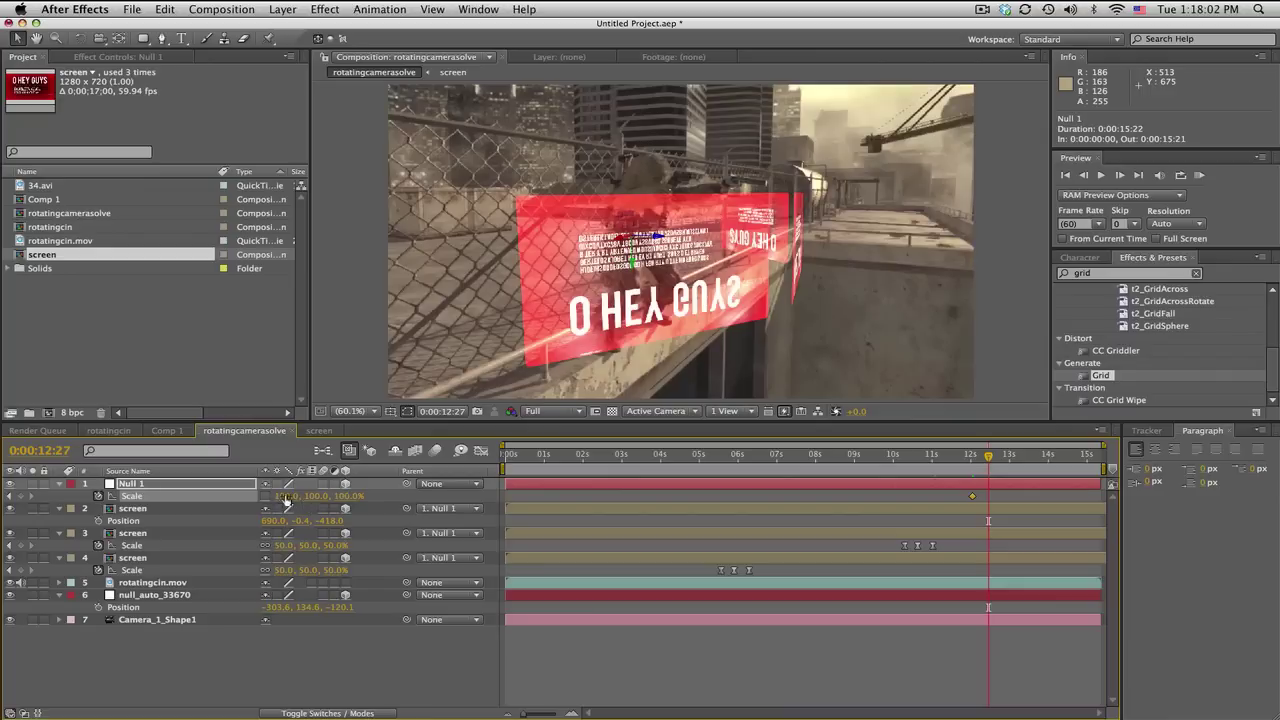
{"action": "left_click_drag", "start_coordinate": [285, 499], "coordinate": [256, 519]}
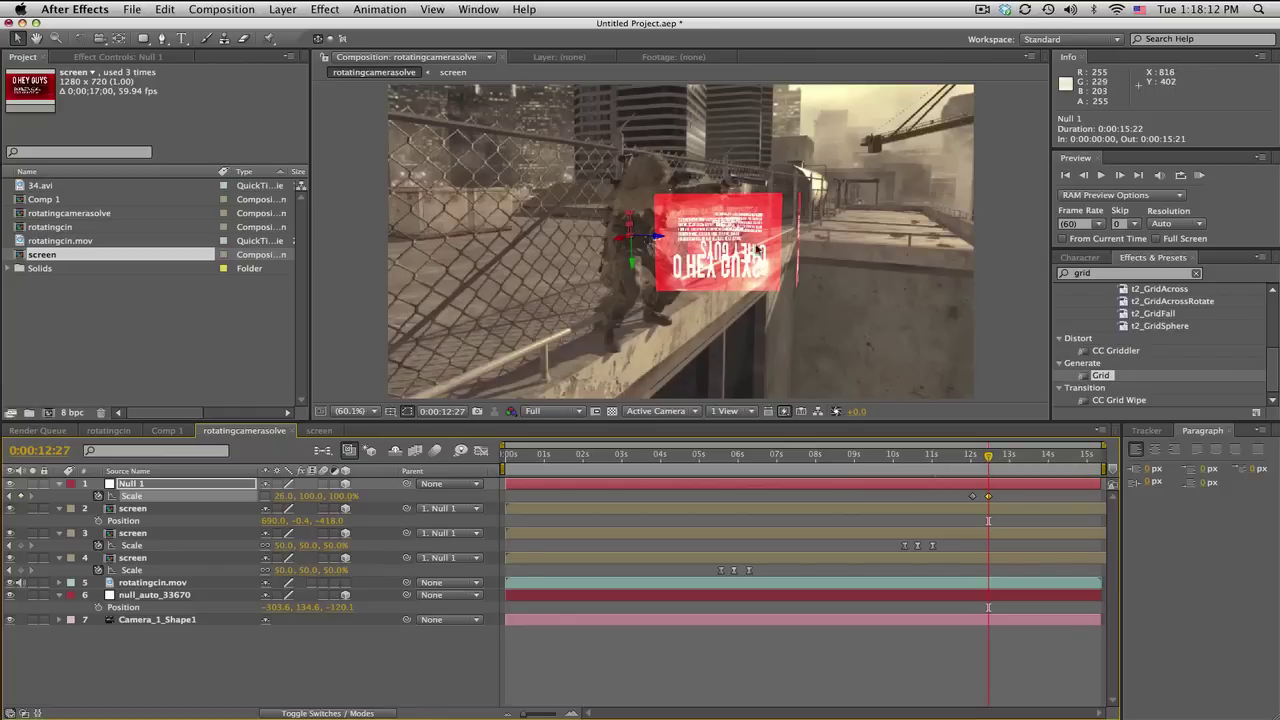
- Animate Null 1's X Rotation from 0° at 0:00:12:27 to -90° at 0:00:12:58
{"action": "left_click", "coordinate": [195, 488]}
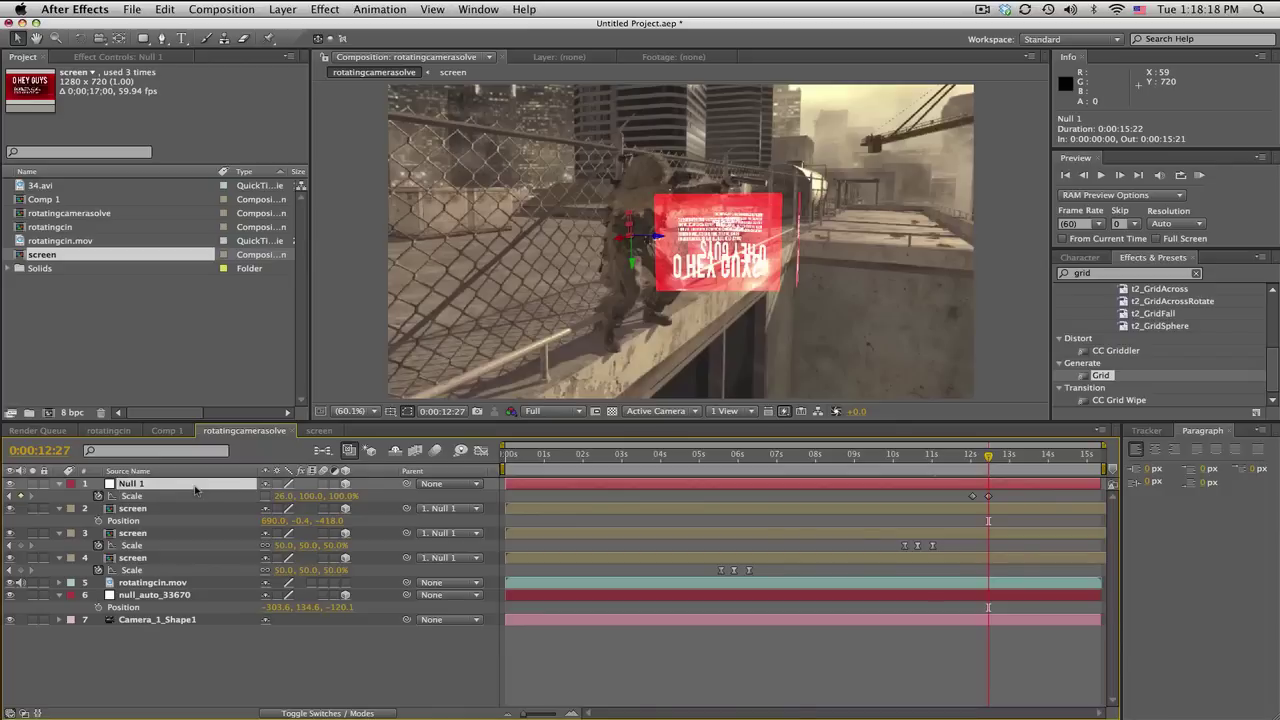
{"action": "key", "text": "shift+r"}
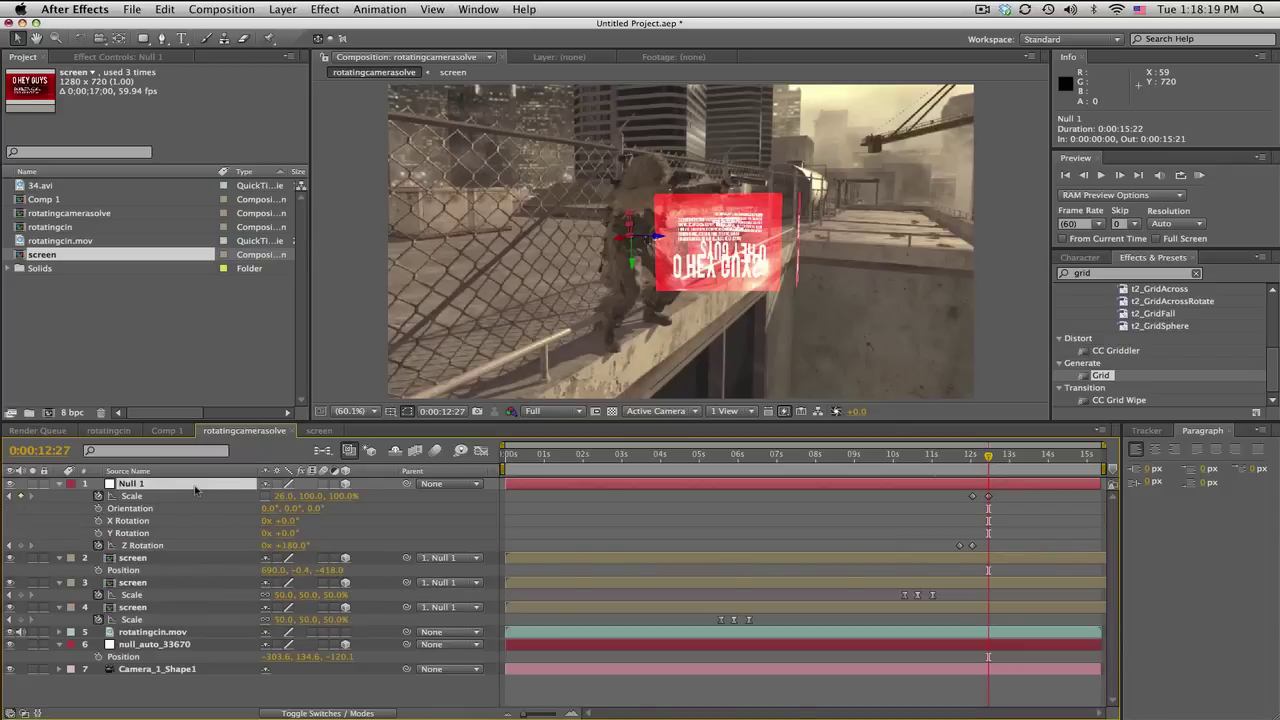
{"action": "left_click", "coordinate": [99, 521]}
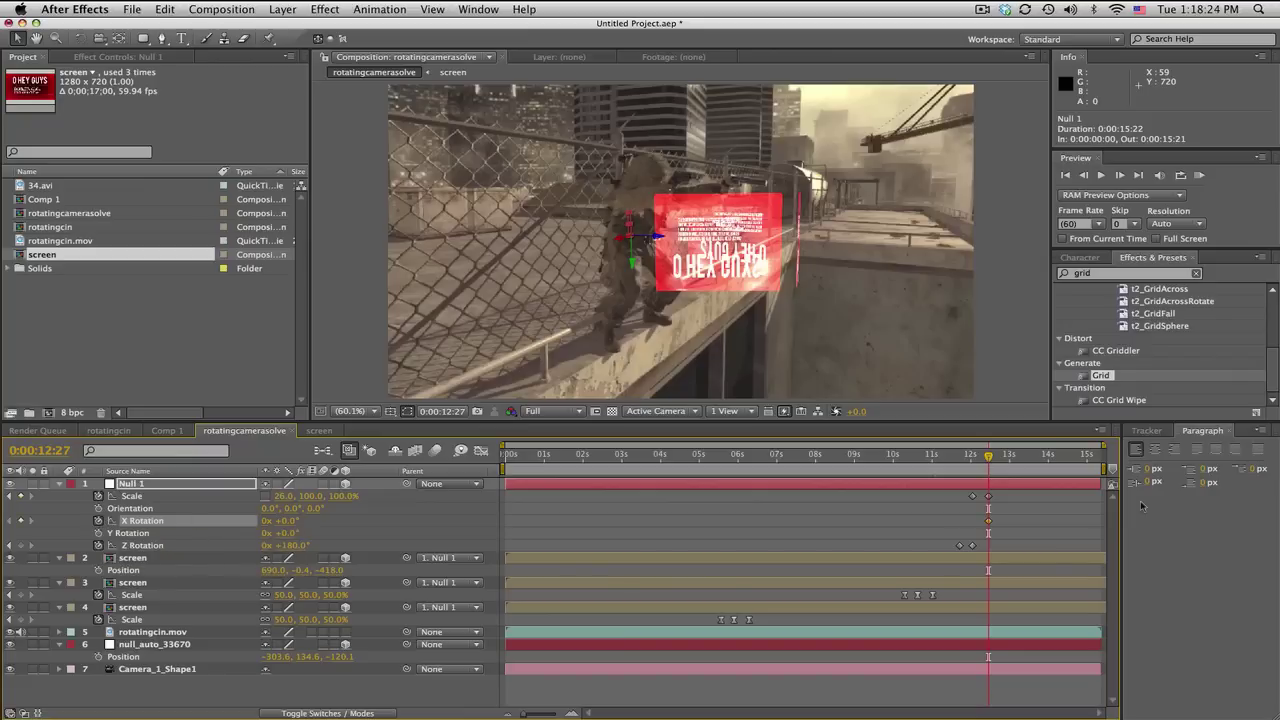
{"action": "left_click_drag", "start_coordinate": [989, 462], "coordinate": [1008, 462]}
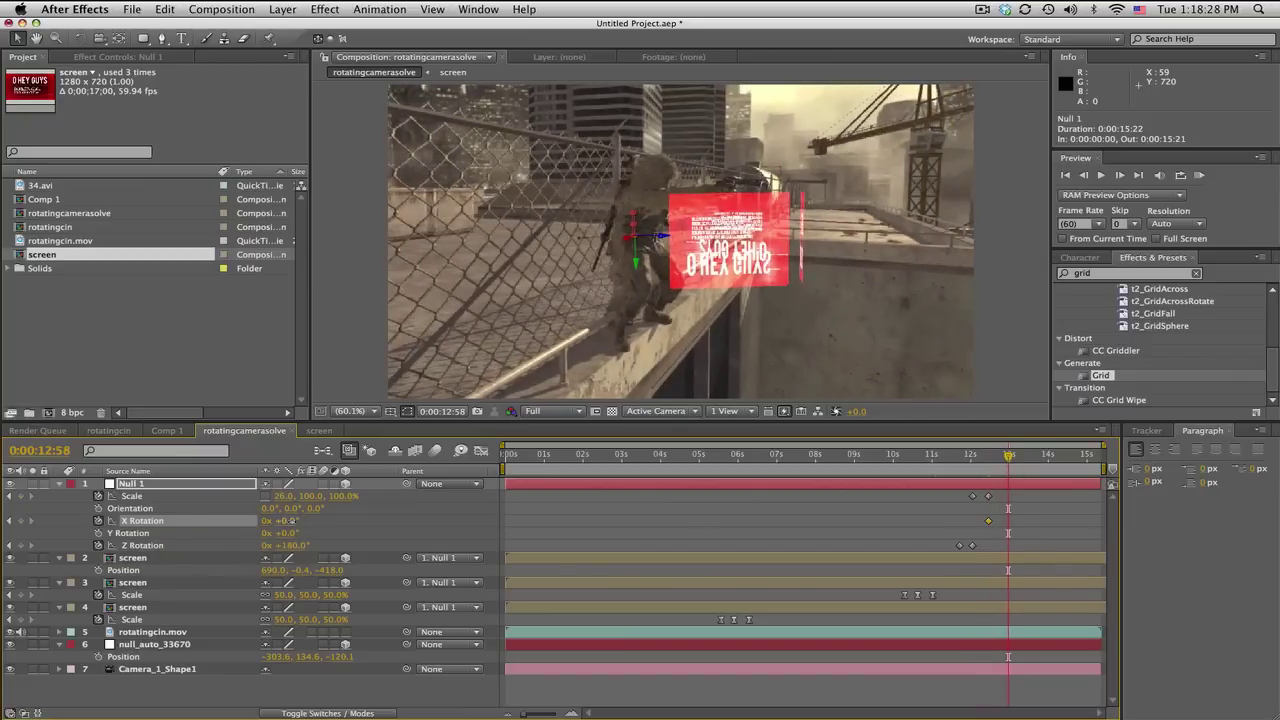
{"action": "left_click_drag", "start_coordinate": [288, 521], "coordinate": [236, 524]}
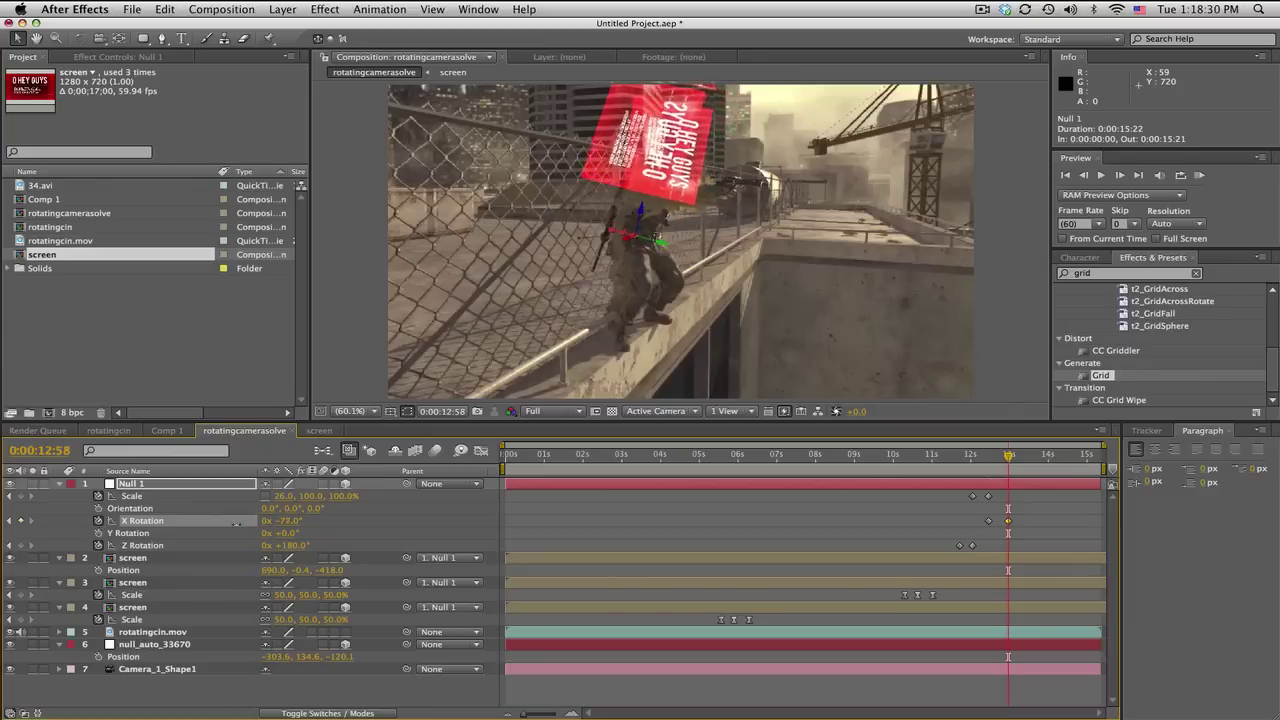
{"action": "left_click", "coordinate": [287, 521]}
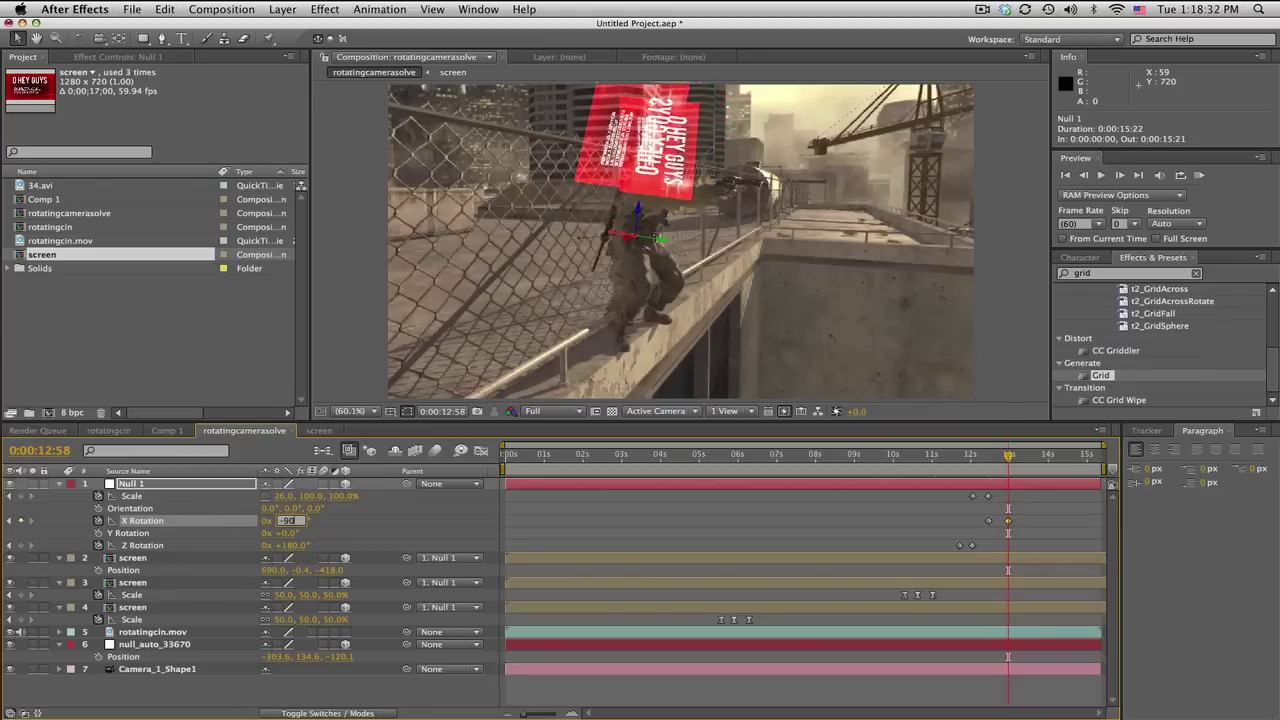
{"action": "key", "text": "Return"}
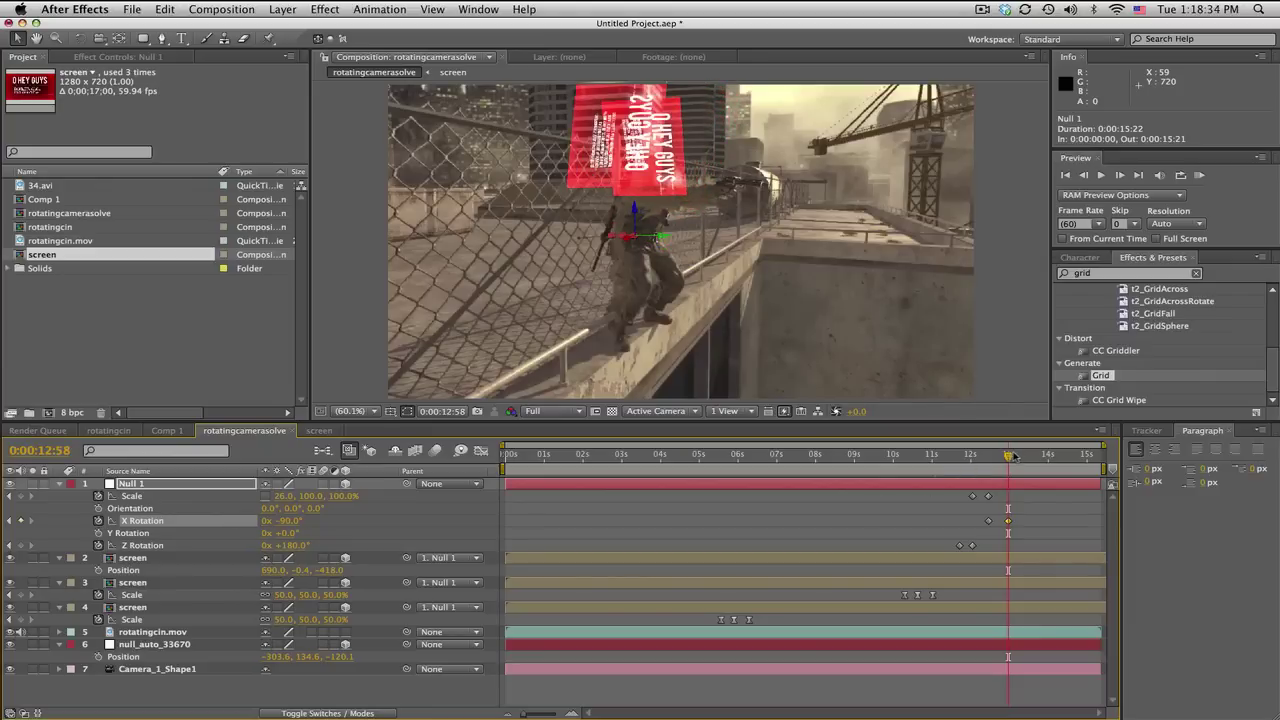
- Set Null 1's Y scale to 0% at 0:00:12:58 and review the animation up to 0:00:13:02
{"action": "left_click_drag", "start_coordinate": [1008, 456], "coordinate": [989, 456]}
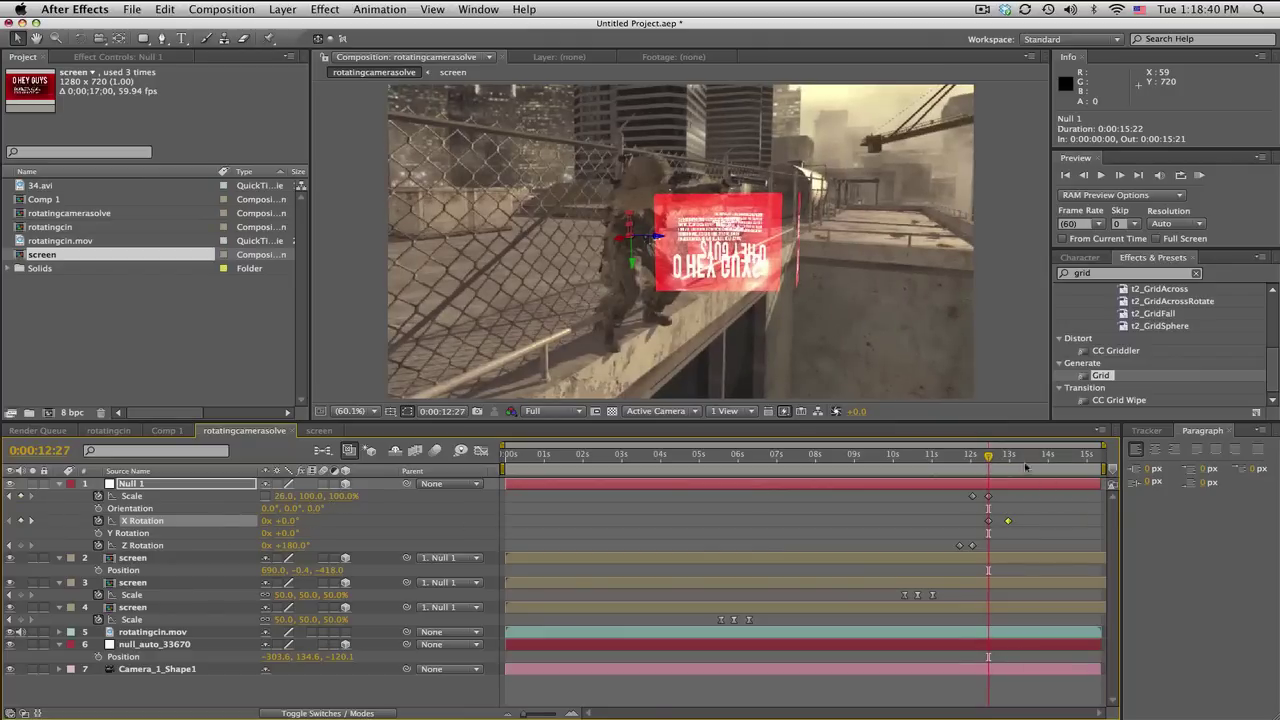
{"action": "left_click_drag", "start_coordinate": [990, 456], "coordinate": [1008, 457]}
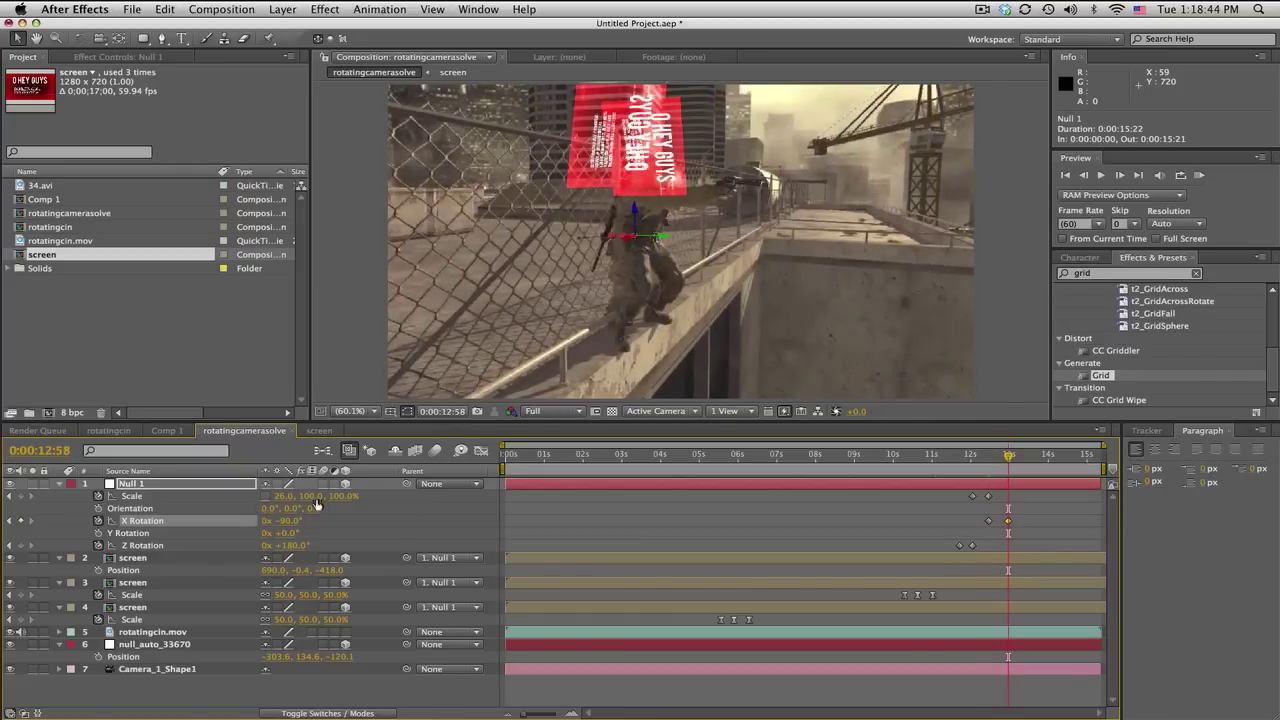
{"action": "left_click_drag", "start_coordinate": [315, 502], "coordinate": [313, 496]}
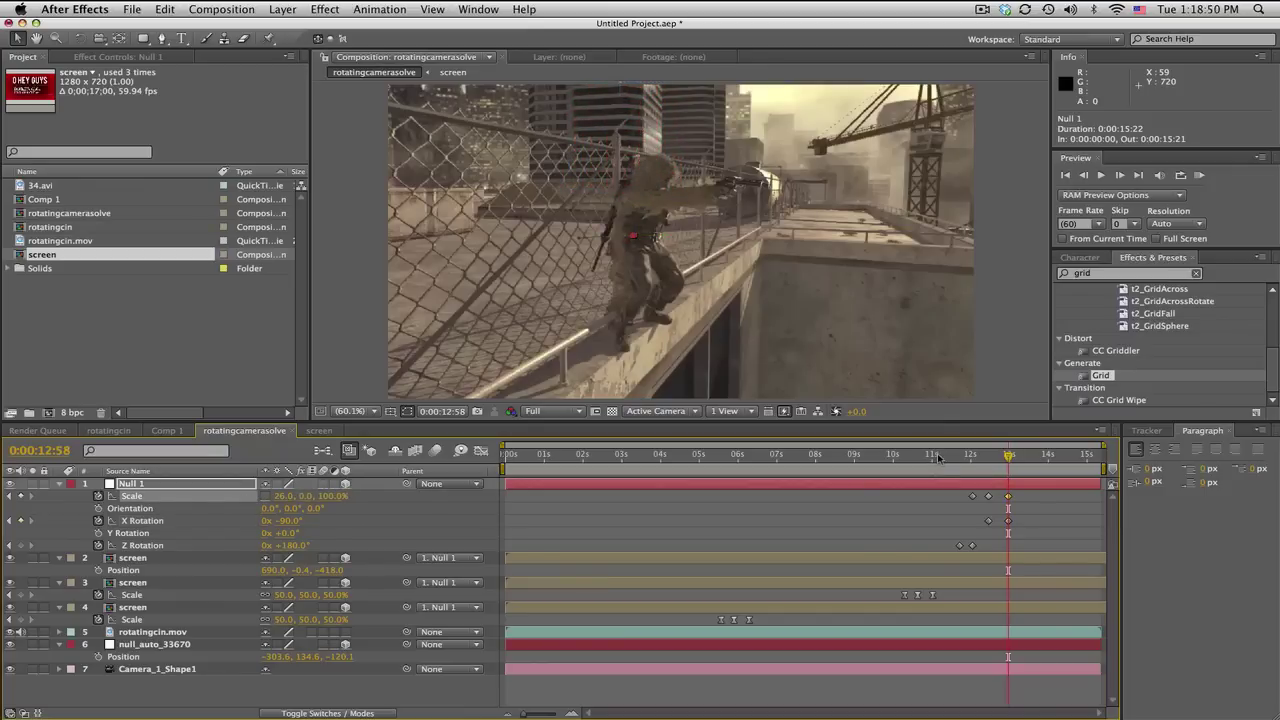
{"action": "left_click_drag", "start_coordinate": [555, 457], "coordinate": [1004, 460]}
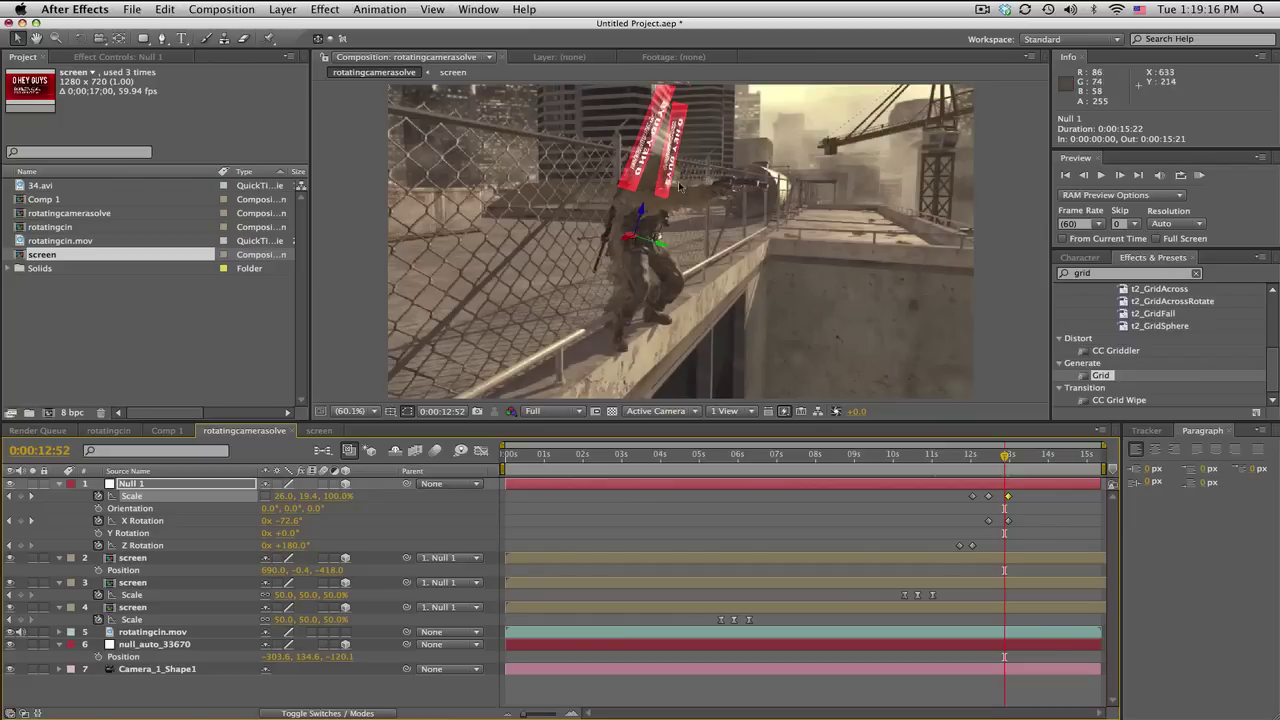
{"action": "left_click_drag", "start_coordinate": [979, 455], "coordinate": [1010, 455]}
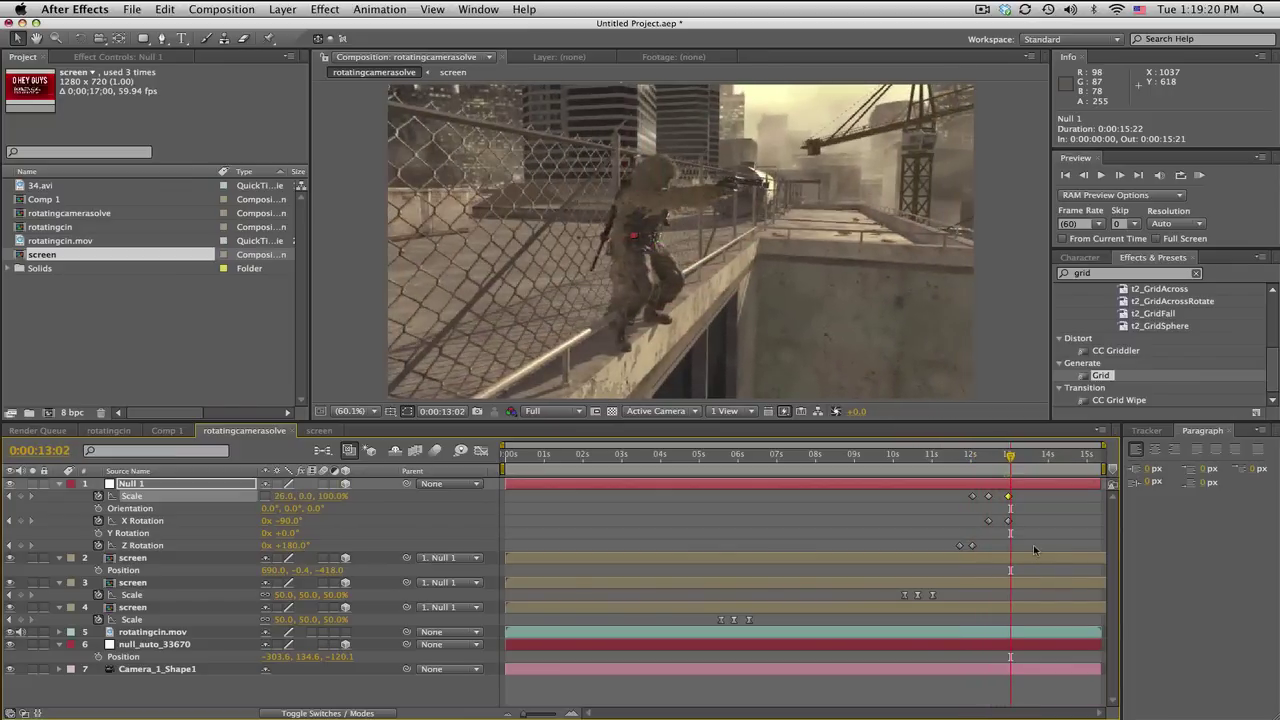
- Apply Easy Ease to all of Null 1's scale and rotation keyframes and collapse the properties of Null 1 and the uppermost screen layer
{"action": "left_click_drag", "start_coordinate": [1040, 556], "coordinate": [966, 502]}
{"action": "right_click", "coordinate": [971, 497]}
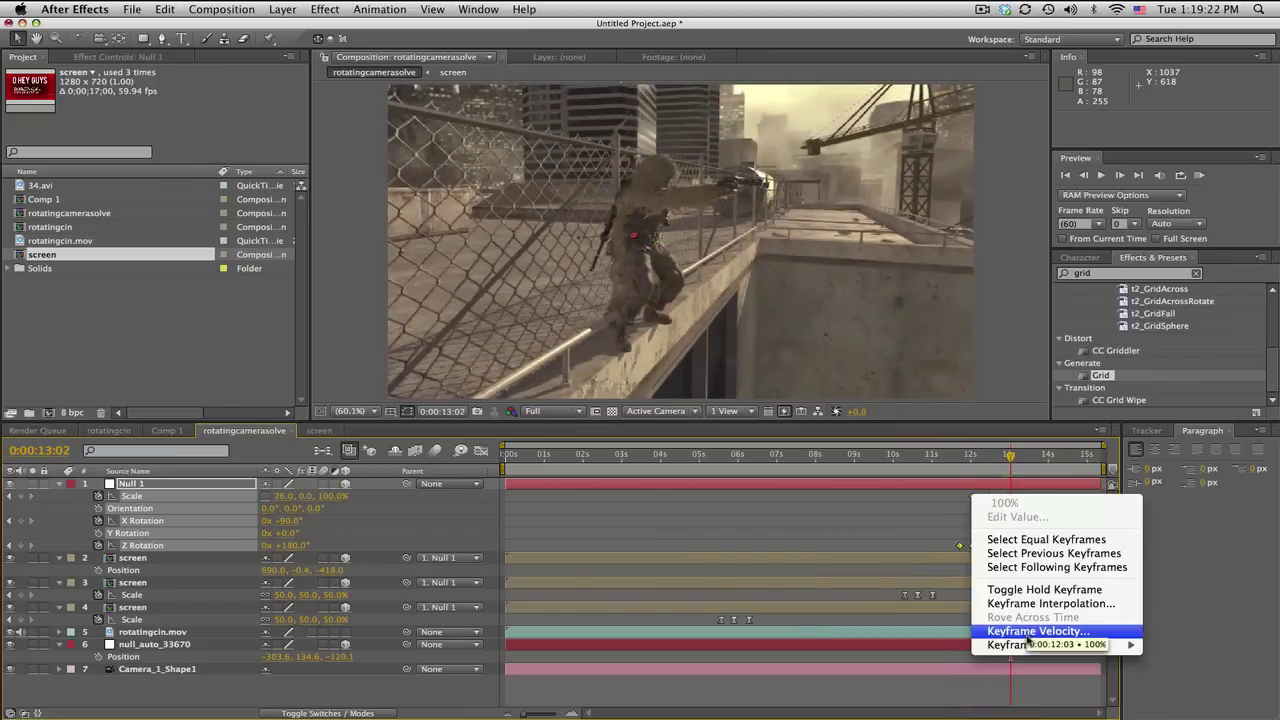
{"action": "mouse_move", "coordinate": [1010, 645]}
{"action": "left_click", "coordinate": [875, 626]}
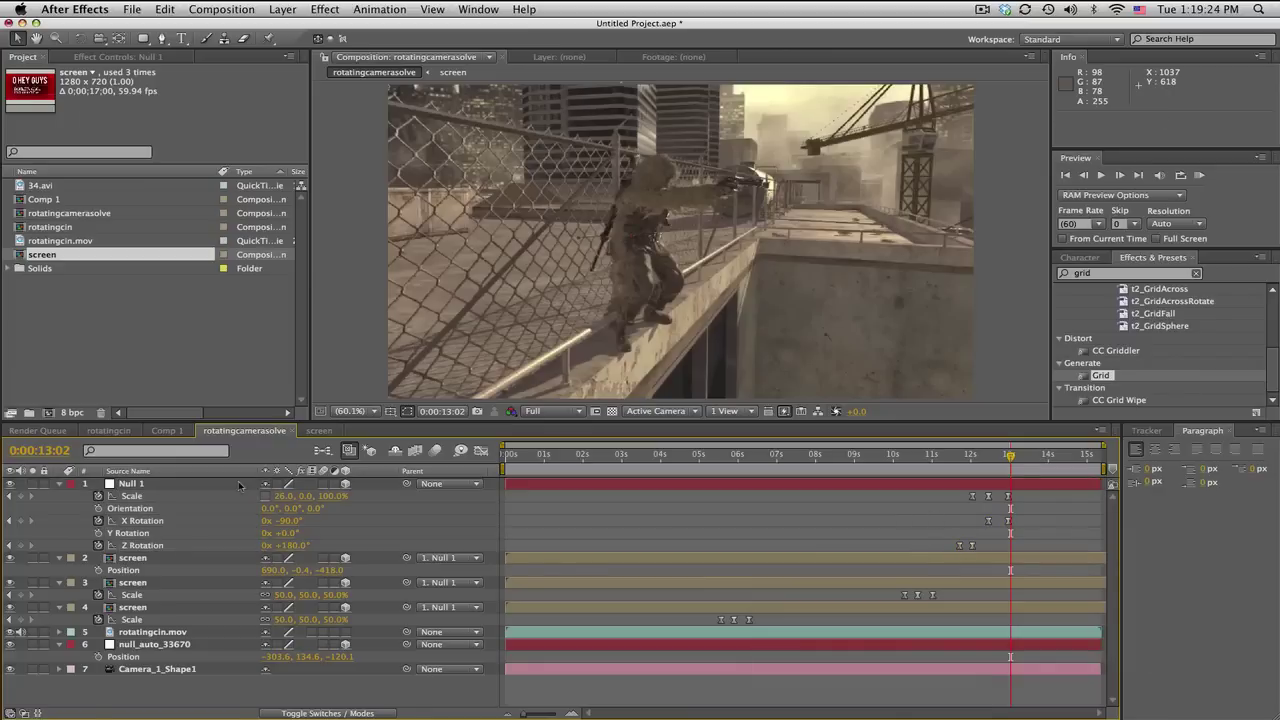
{"action": "left_click", "coordinate": [59, 484]}
{"action": "left_click", "coordinate": [59, 496]}
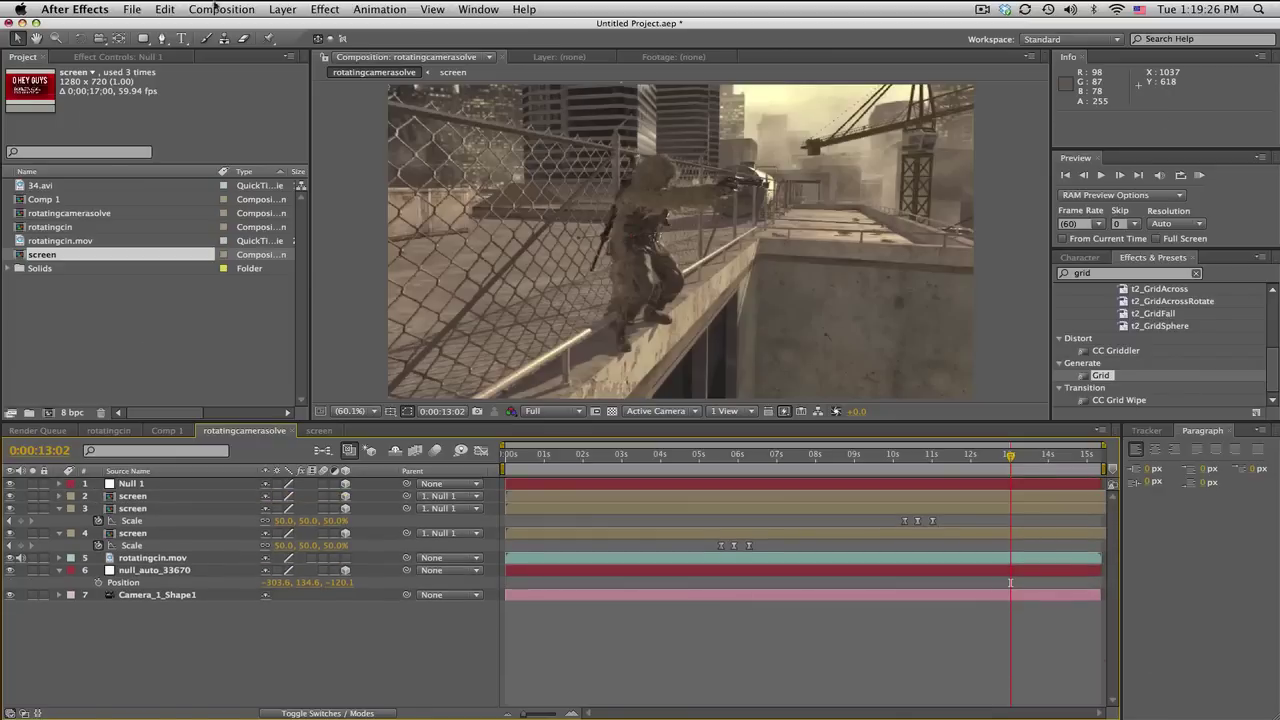
- Create a white solid above Null 1 and apply the Trapcode Particular effect to it
{"action": "left_click", "coordinate": [282, 9]}
{"action": "mouse_move", "coordinate": [400, 27]}
{"action": "left_click", "coordinate": [476, 45]}
{"action": "left_click", "coordinate": [624, 490]}
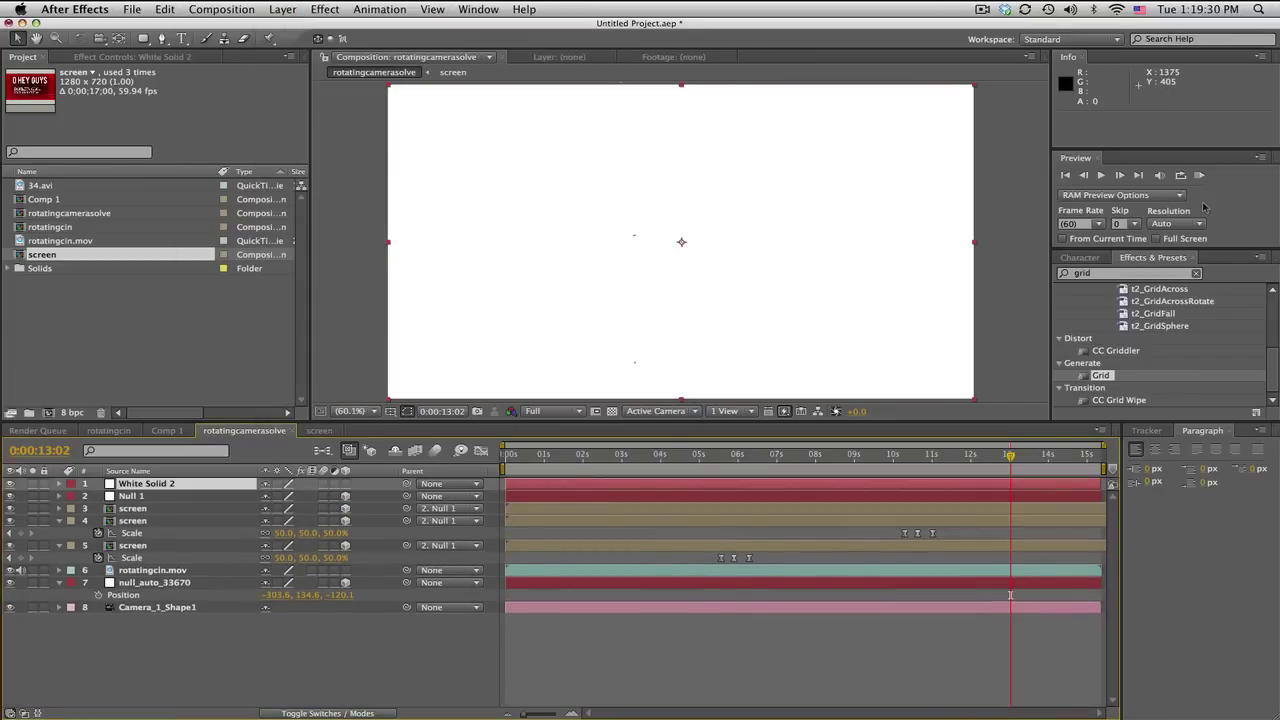
{"action": "double_click", "coordinate": [1082, 273]}
{"action": "type", "text": "partic"}
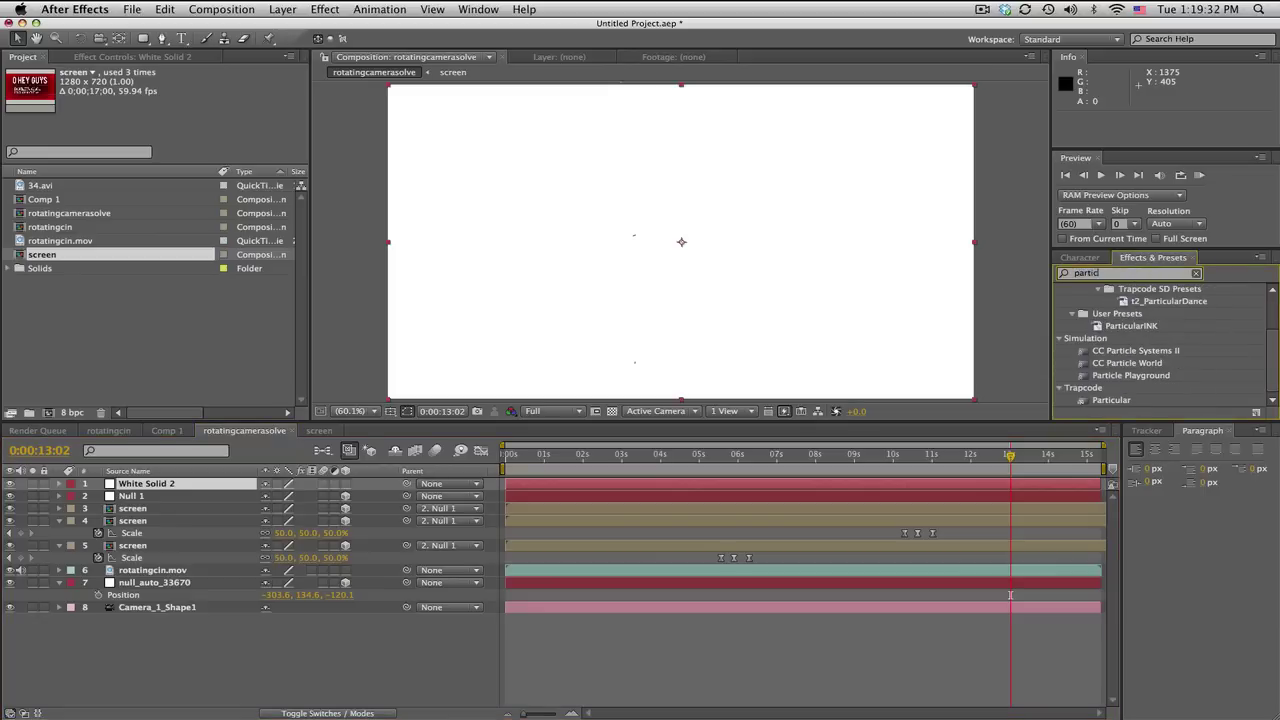
{"action": "left_click_drag", "start_coordinate": [1112, 400], "coordinate": [186, 493]}
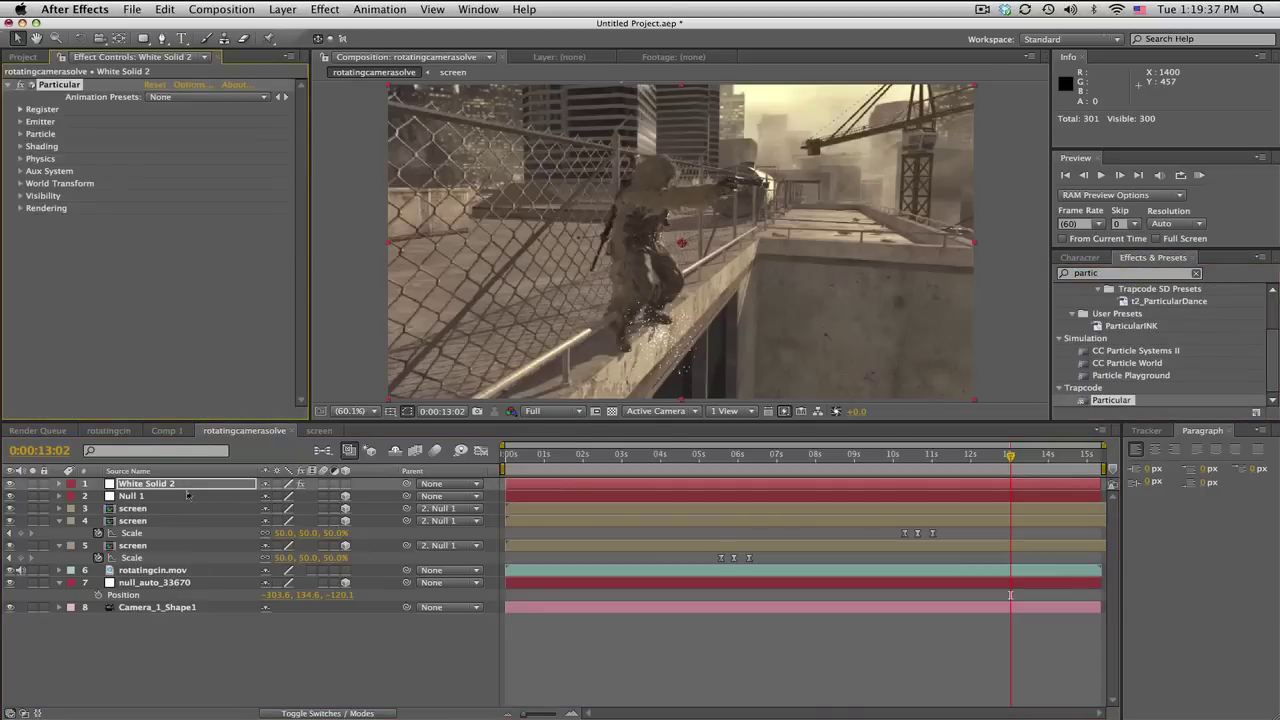
- Change Particular's Emitter Type to Box and enlarge the emitter to X 3144, Y 4060 and Z 4238
{"action": "left_click", "coordinate": [21, 122]}
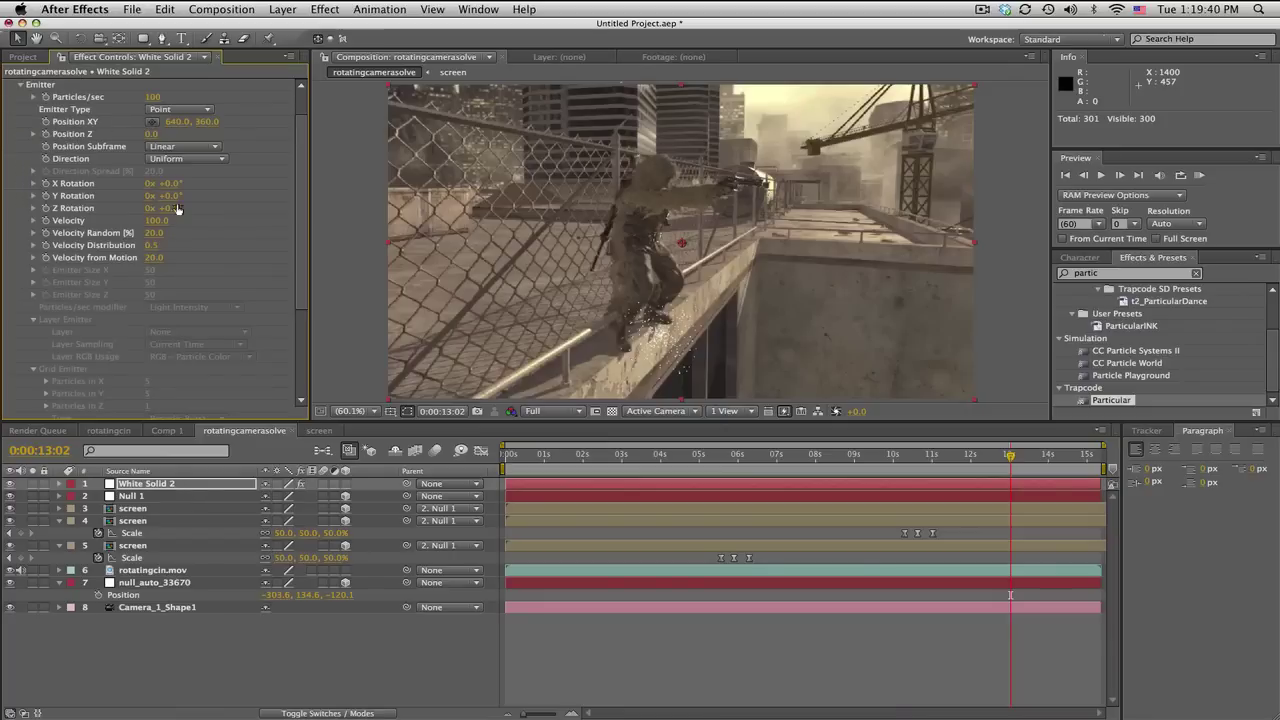
{"action": "left_click", "coordinate": [187, 108]}
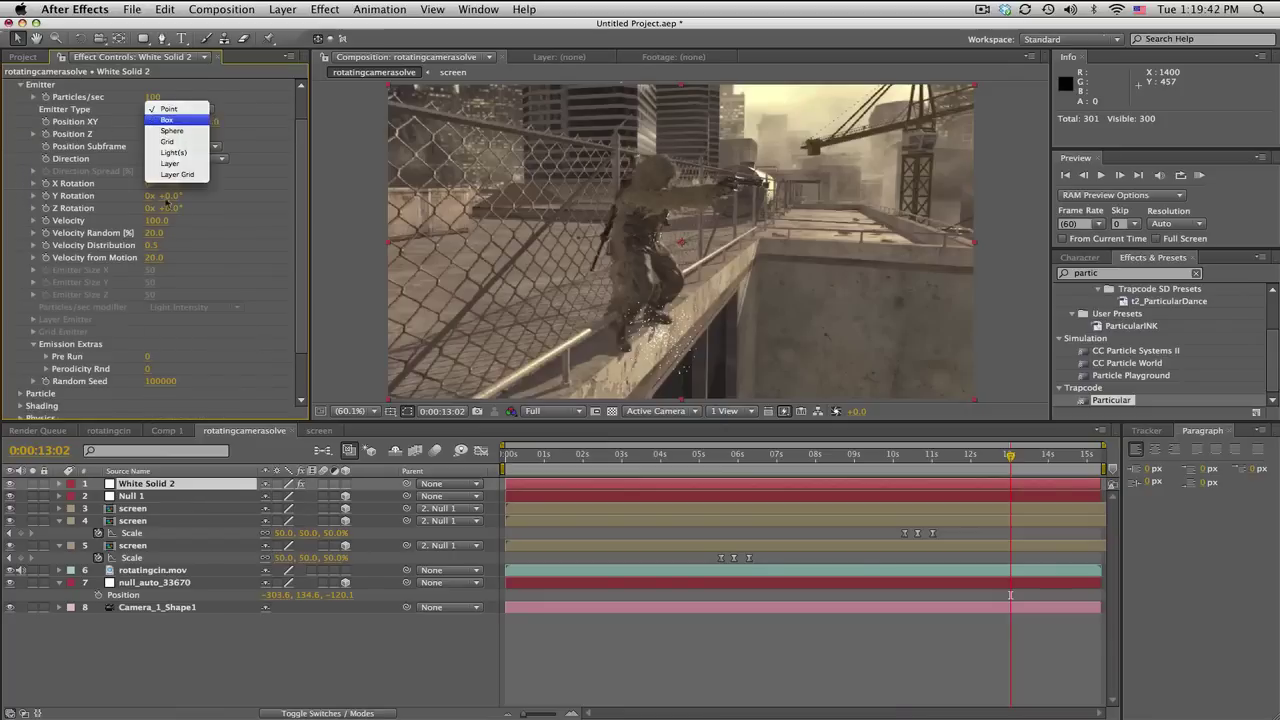
{"action": "left_click", "coordinate": [165, 121]}
{"action": "mouse_move", "coordinate": [337, 265]}
{"action": "left_mouse_down"}
{"action": "mouse_move", "coordinate": [420, 300]}
{"action": "mouse_move", "coordinate": [24, 253]}
{"action": "left_mouse_up"}
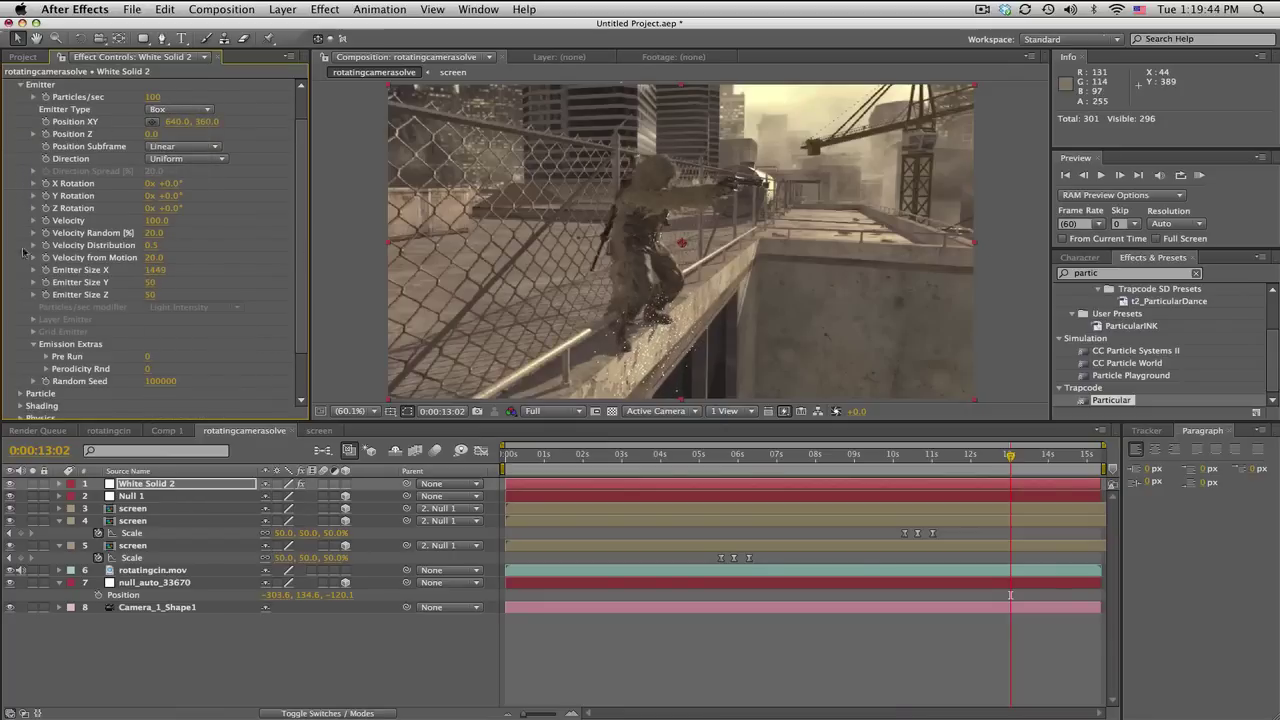
{"action": "left_click_drag", "start_coordinate": [152, 288], "coordinate": [444, 335]}
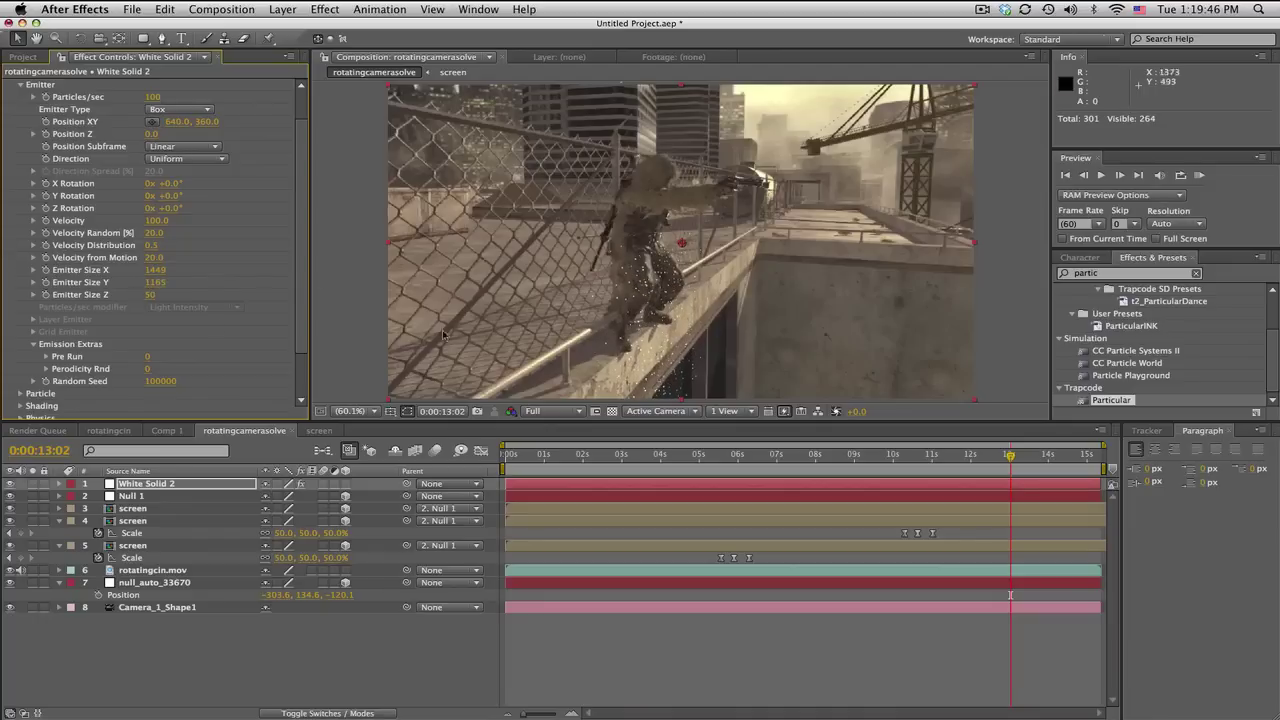
{"action": "left_click_drag", "start_coordinate": [172, 296], "coordinate": [102, 294]}
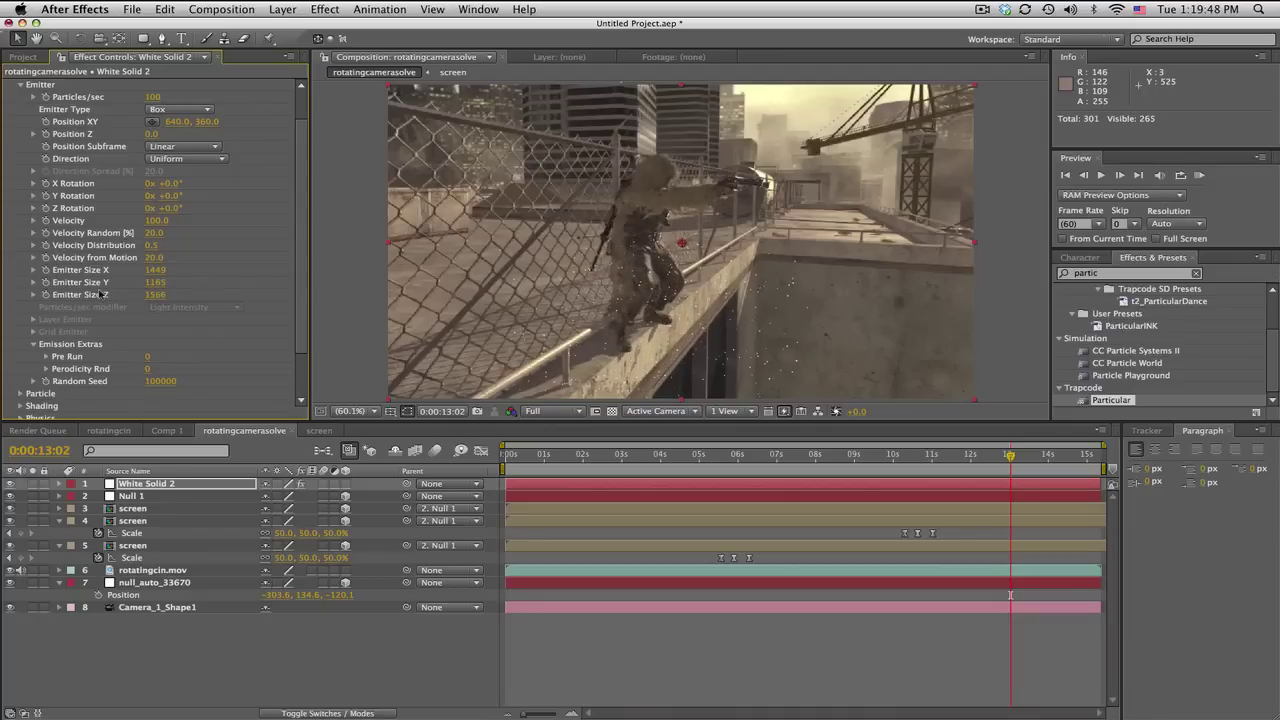
{"action": "left_click_drag", "start_coordinate": [368, 285], "coordinate": [808, 302]}
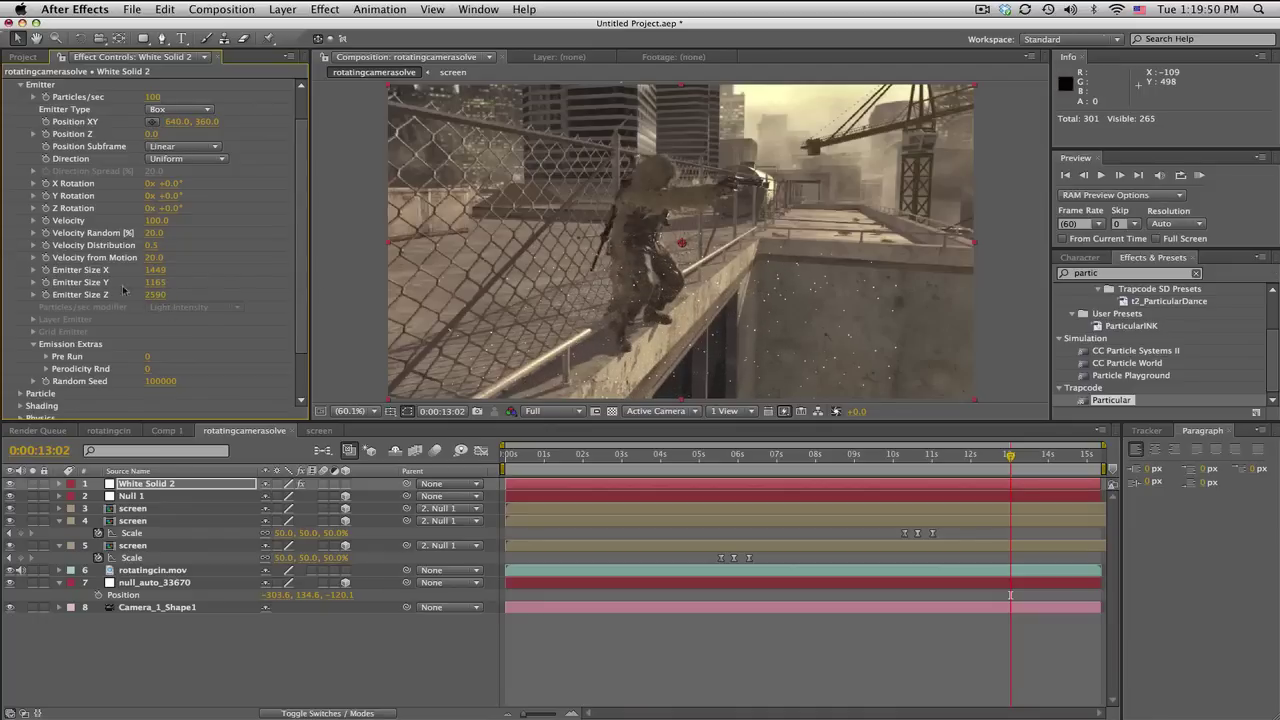
{"action": "mouse_move", "coordinate": [155, 270]}
{"action": "left_mouse_down"}
{"action": "mouse_move", "coordinate": [186, 297]}
{"action": "mouse_move", "coordinate": [232, 296]}
{"action": "left_mouse_up"}
{"action": "left_click_drag", "start_coordinate": [155, 294], "coordinate": [245, 296]}
{"action": "left_click_drag", "start_coordinate": [155, 282], "coordinate": [241, 292]}
{"action": "left_click_drag", "start_coordinate": [155, 282], "coordinate": [172, 262]}
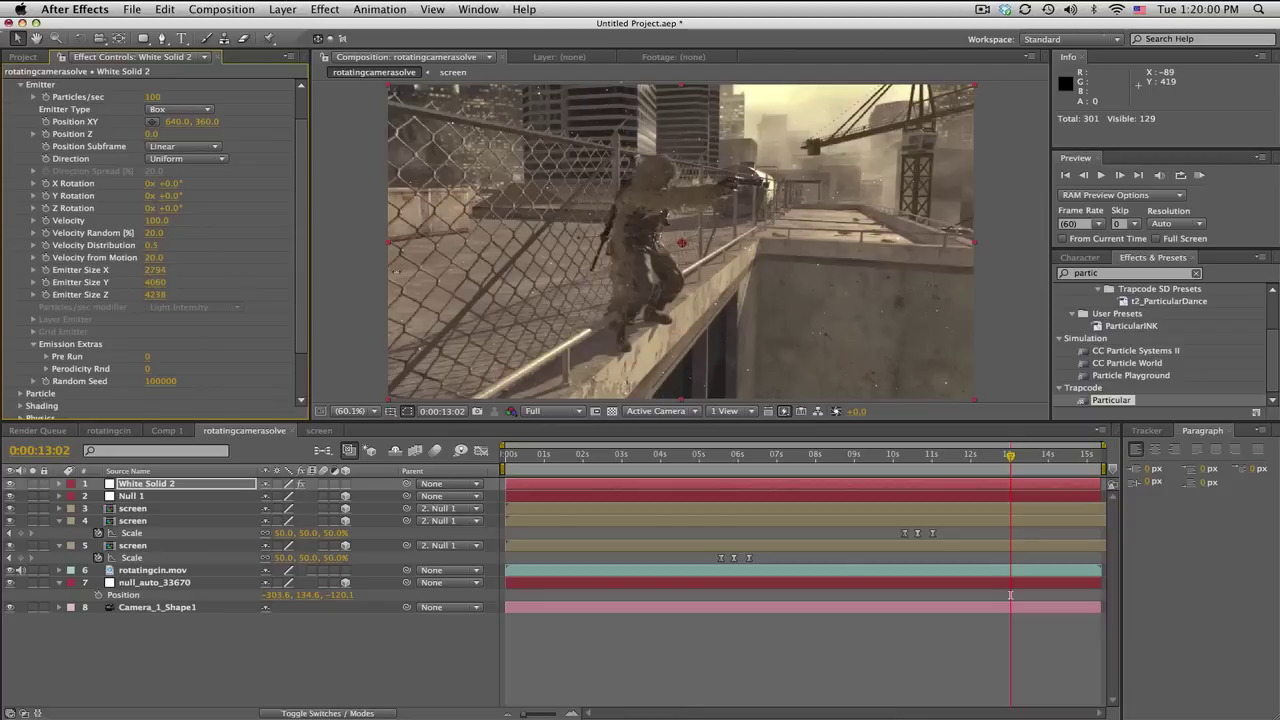
- Set Particular's physics Gravity to -10 and check the particles at several points along the timeline
{"action": "scroll", "coordinate": [296, 265], "scroll_direction": "down", "scroll_amount": 3}
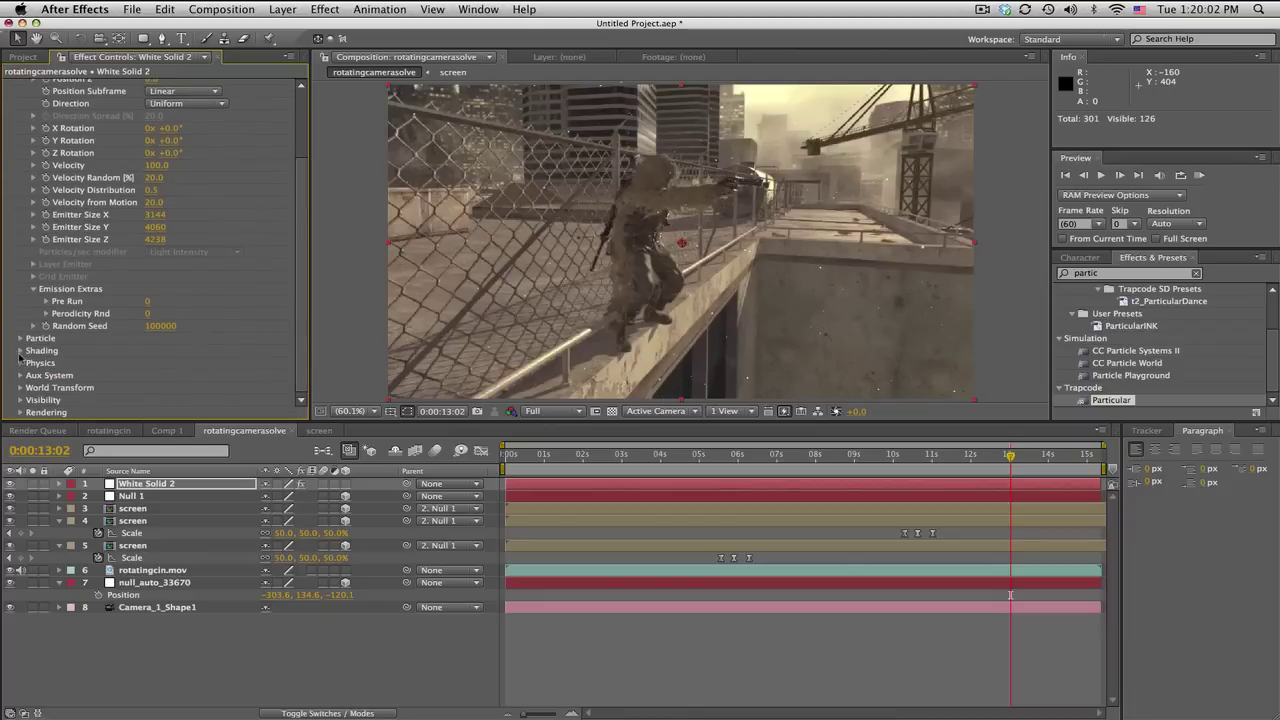
{"action": "left_click", "coordinate": [20, 361]}
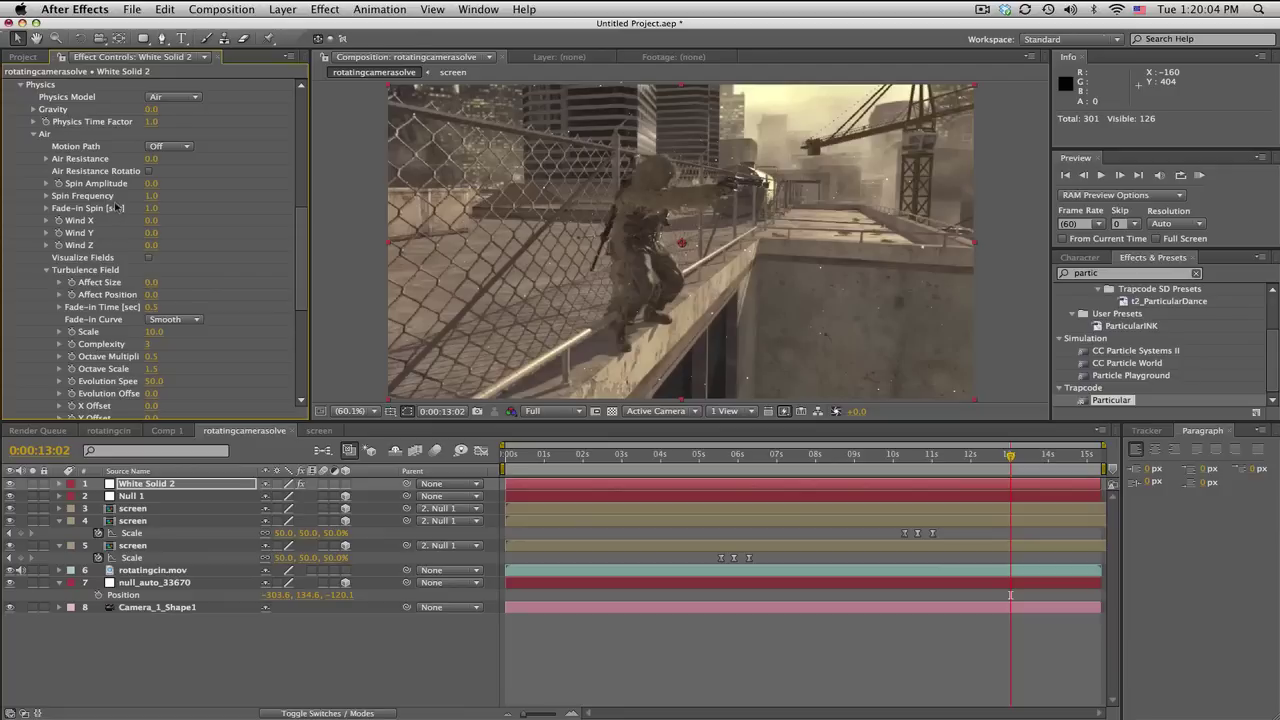
{"action": "left_click", "coordinate": [155, 110]}
{"action": "key", "text": "Return"}
{"action": "scroll", "coordinate": [150, 250], "scroll_direction": "up", "scroll_amount": 5}
{"action": "left_click_drag", "start_coordinate": [657, 455], "coordinate": [890, 460]}
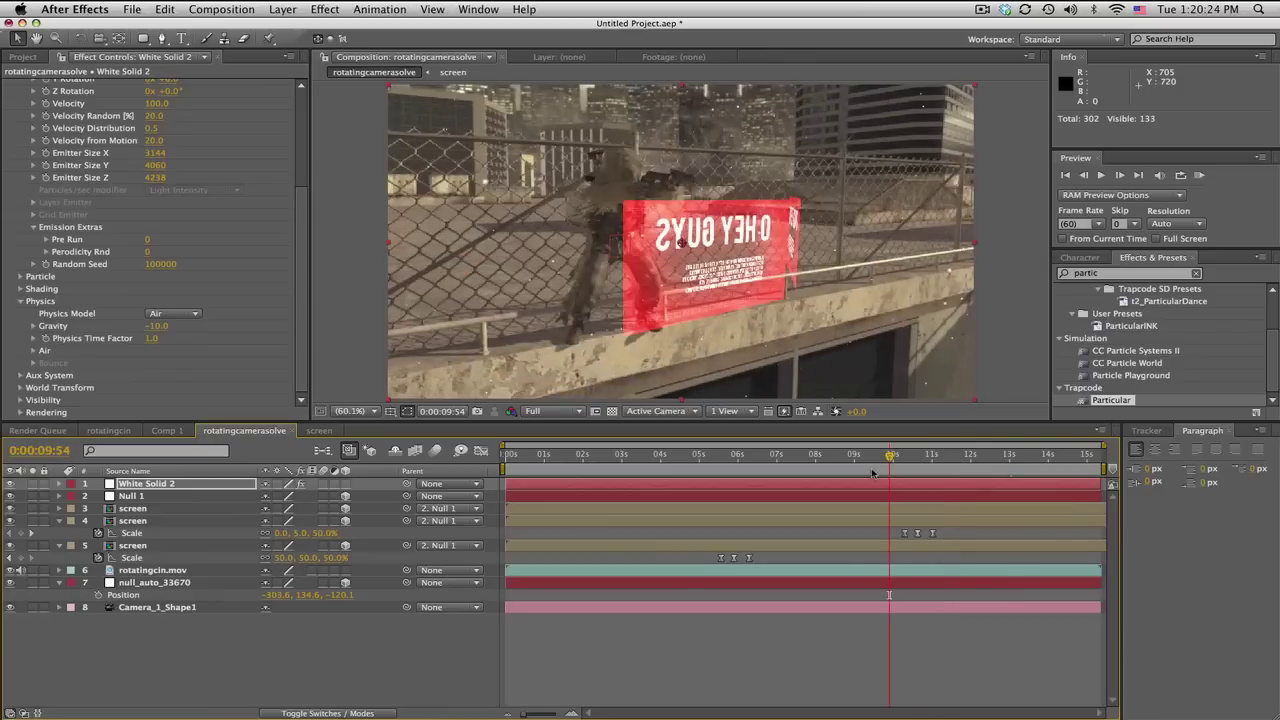
{"action": "left_click_drag", "start_coordinate": [870, 460], "coordinate": [673, 456]}
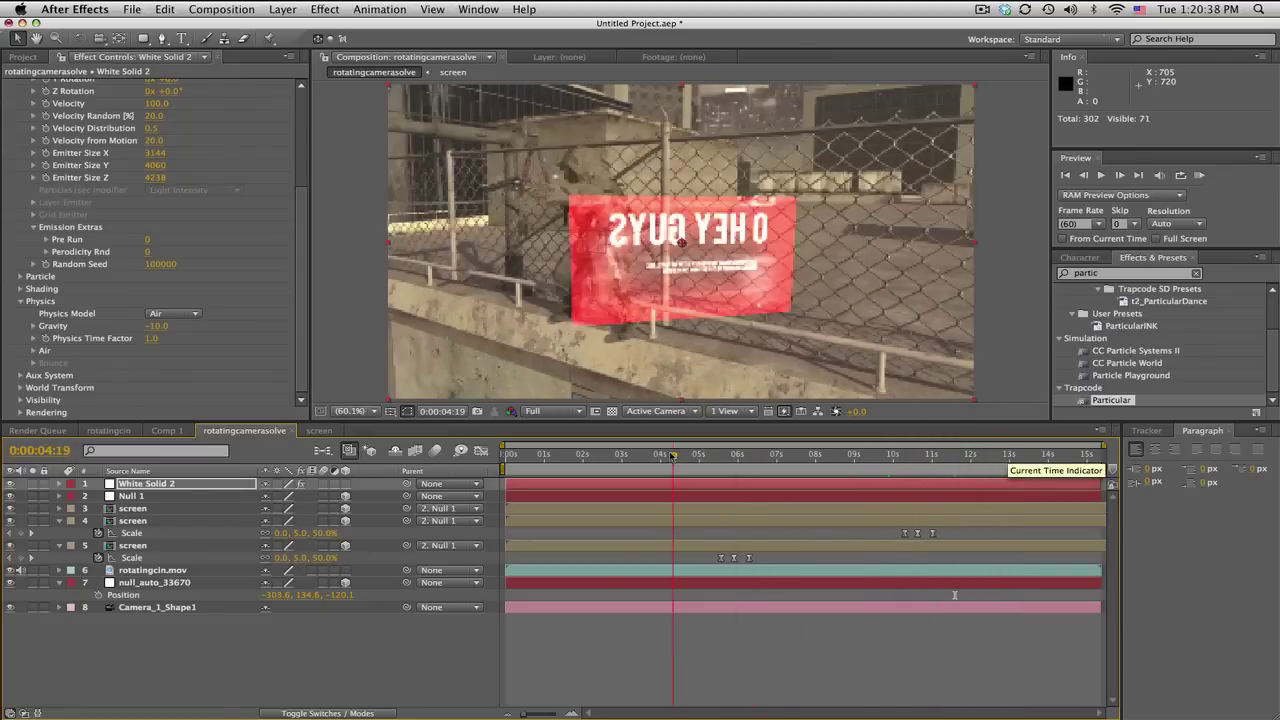
{"action": "left_click_drag", "start_coordinate": [673, 595], "coordinate": [723, 595]}
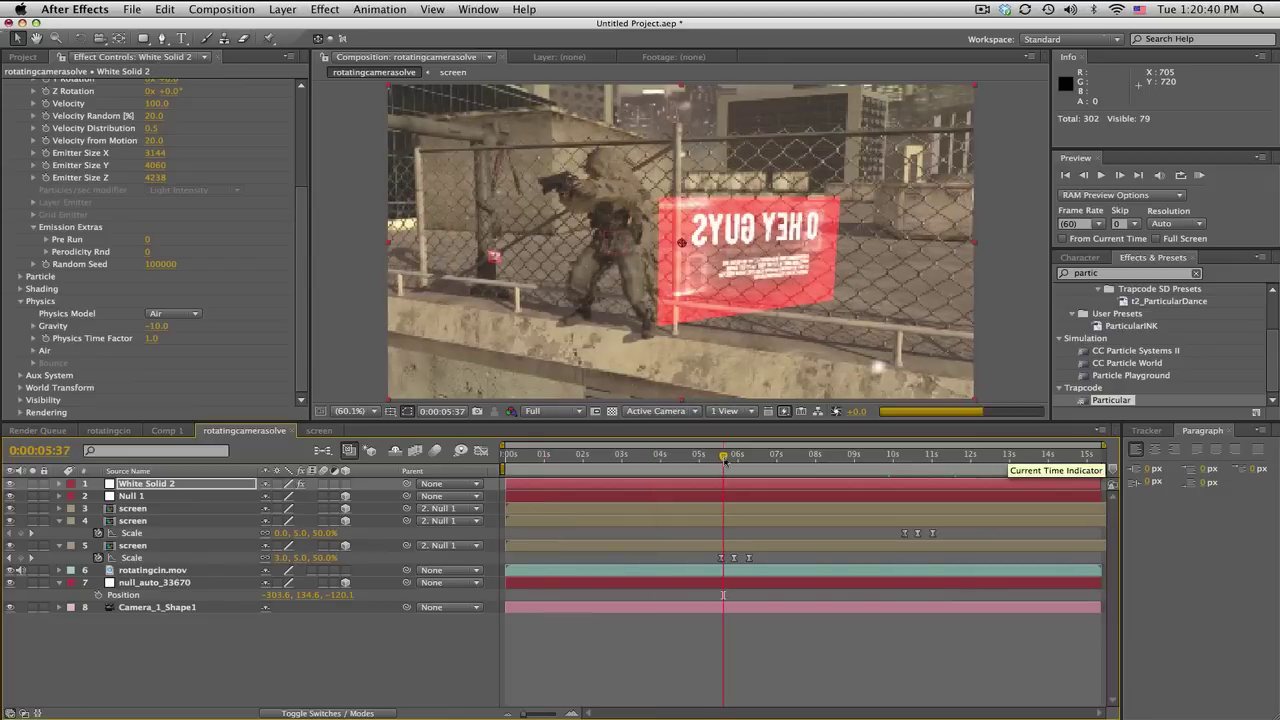